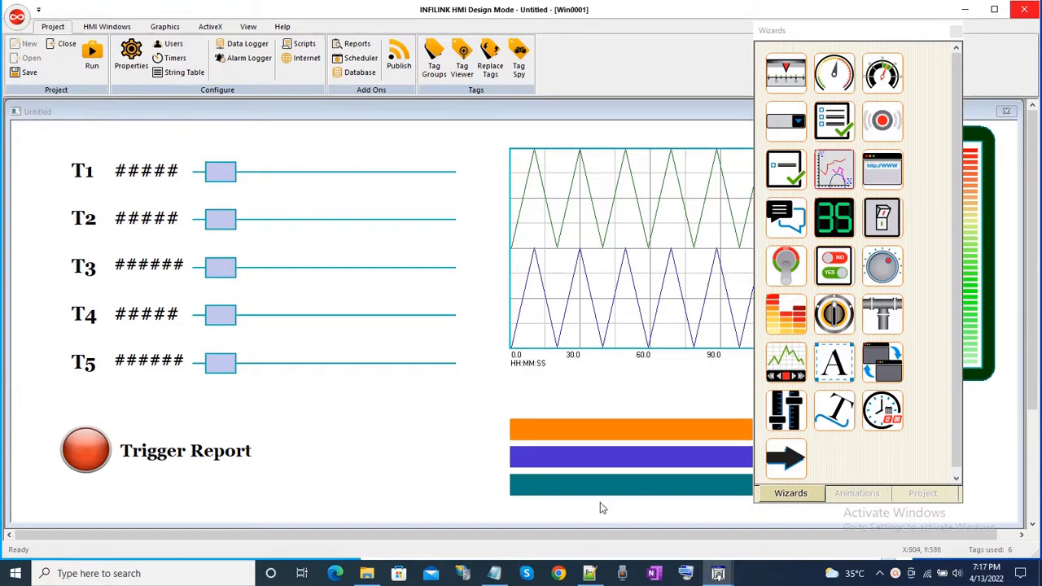
Preview BasicTable.html from the P4 project folder in the web browser, then return to its source in Notepad++.
left_click(589, 573)
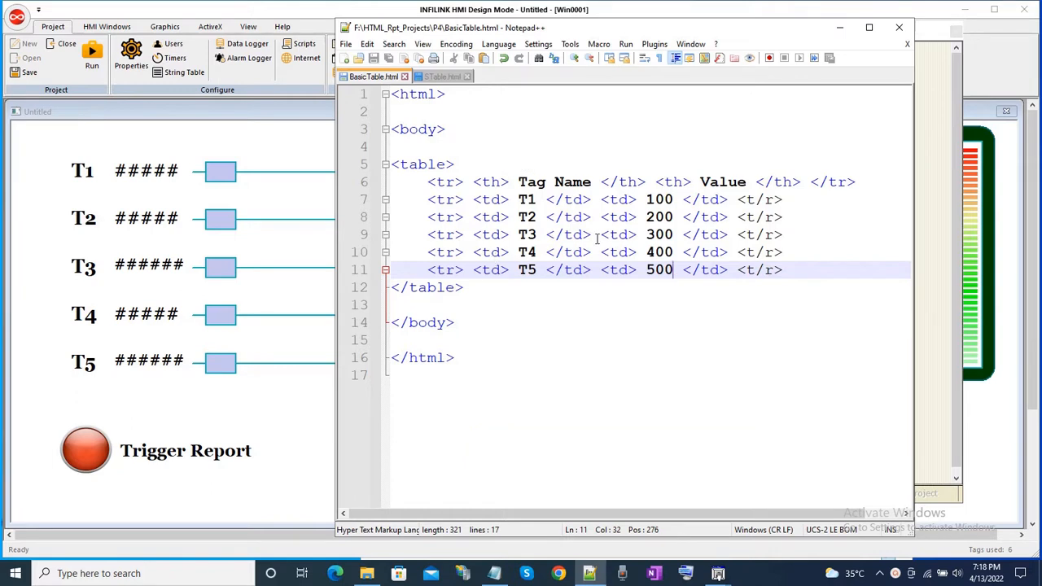
left_click(367, 573)
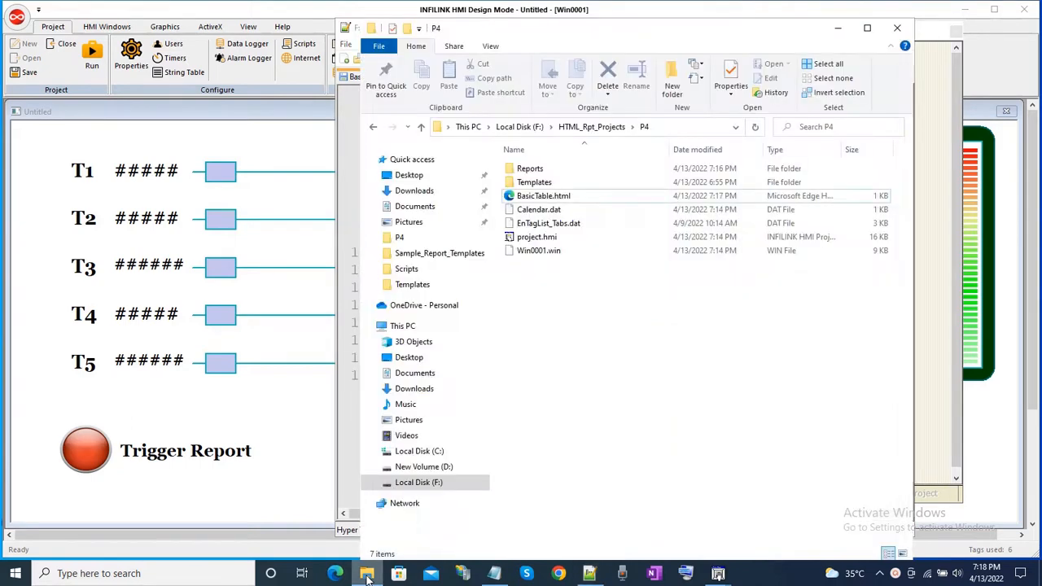
double_click(512, 197)
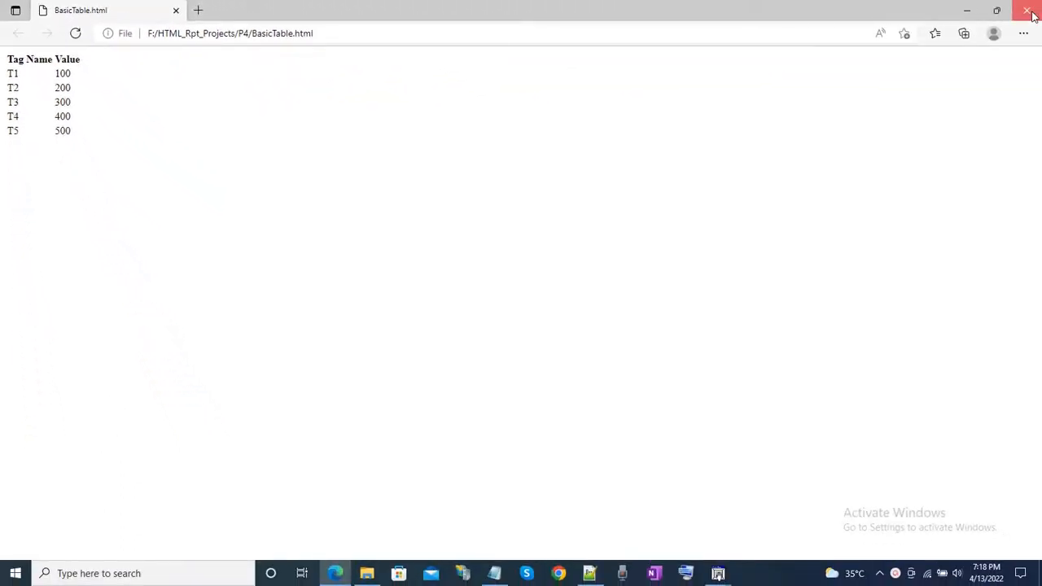
left_click(1032, 16)
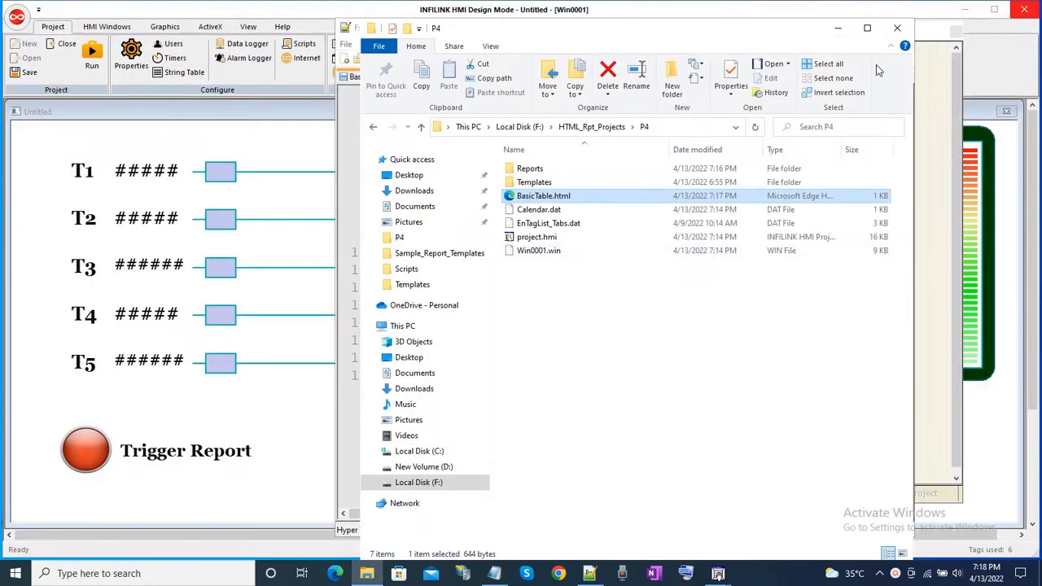
left_click(842, 28)
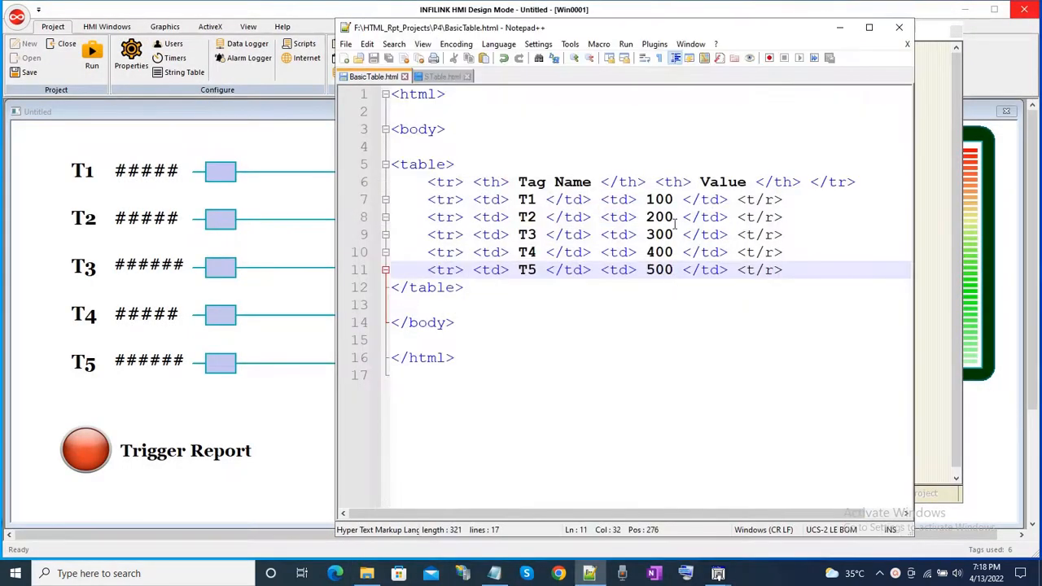
Replace the value in the T1 table row with the tag placeholder {~Tag: Name = T1 ; ~}.
double_click(658, 200)
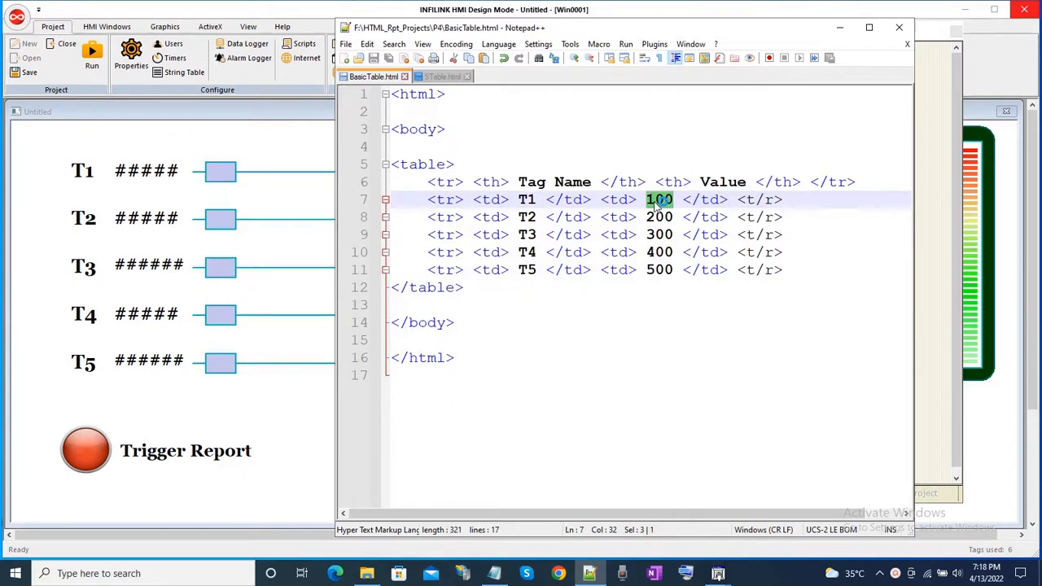
type("{}")
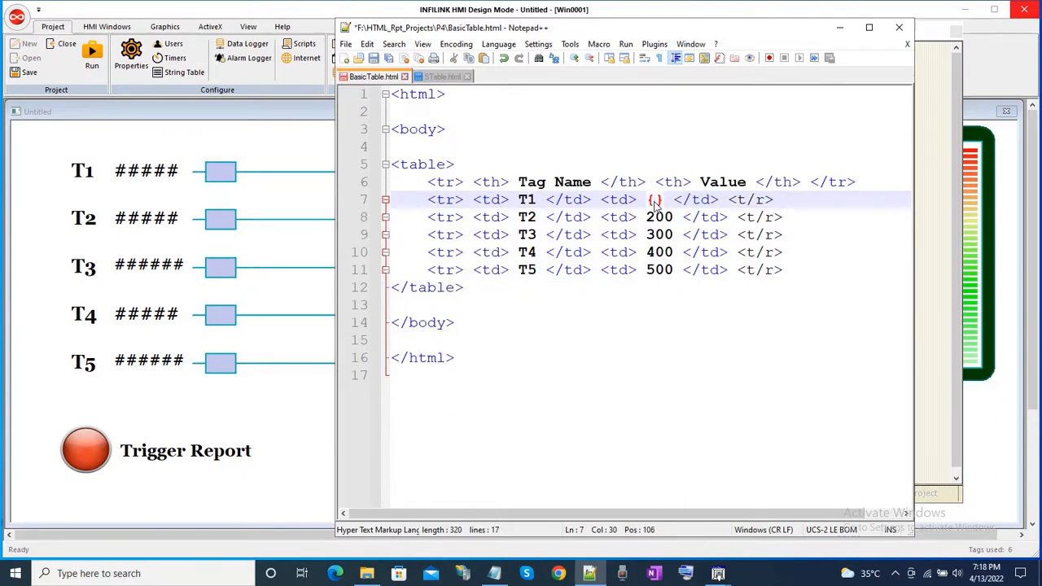
type("~~")
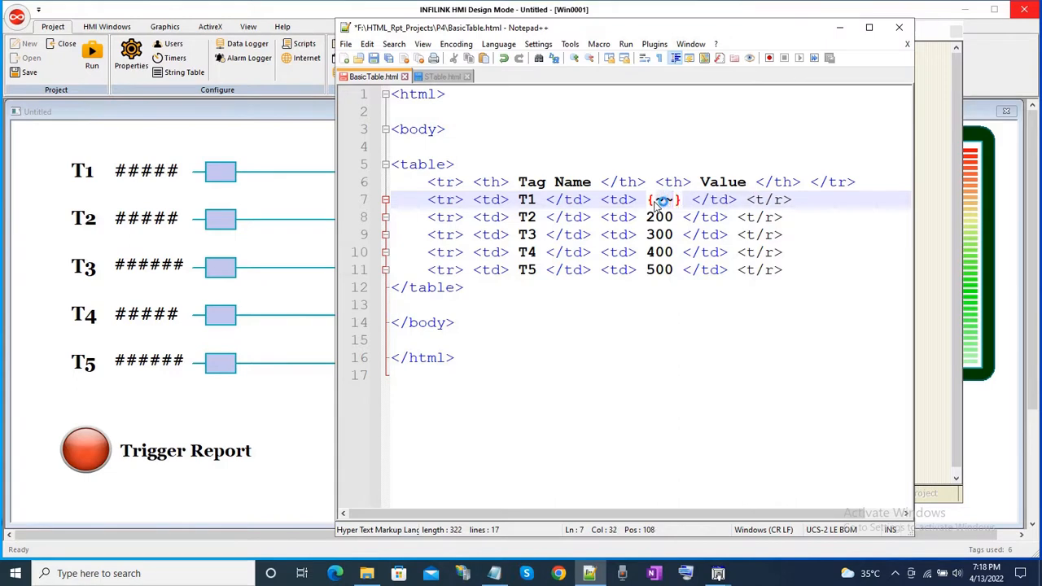
key("Left")
type("Tag")
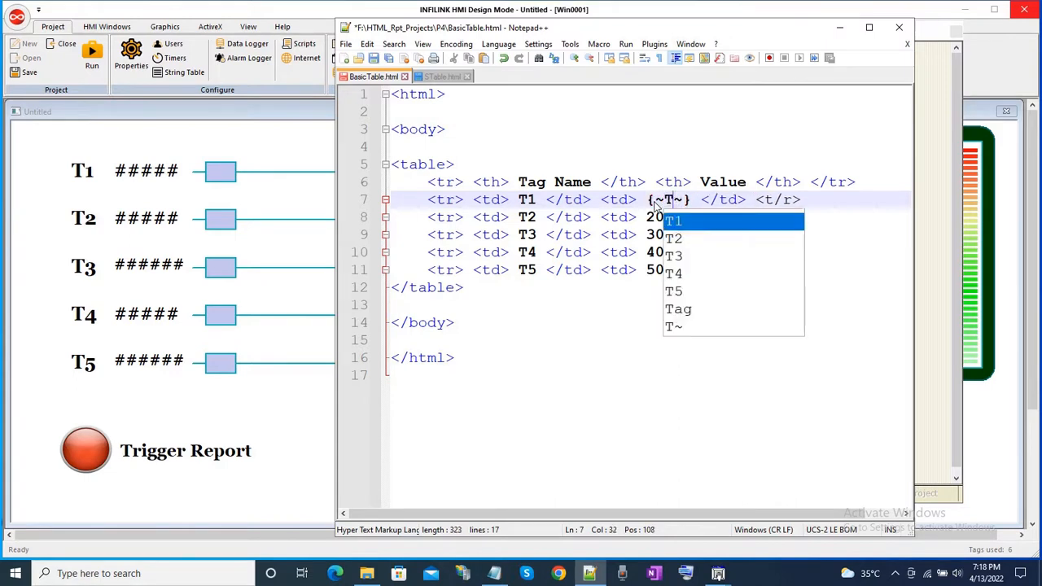
type(": ")
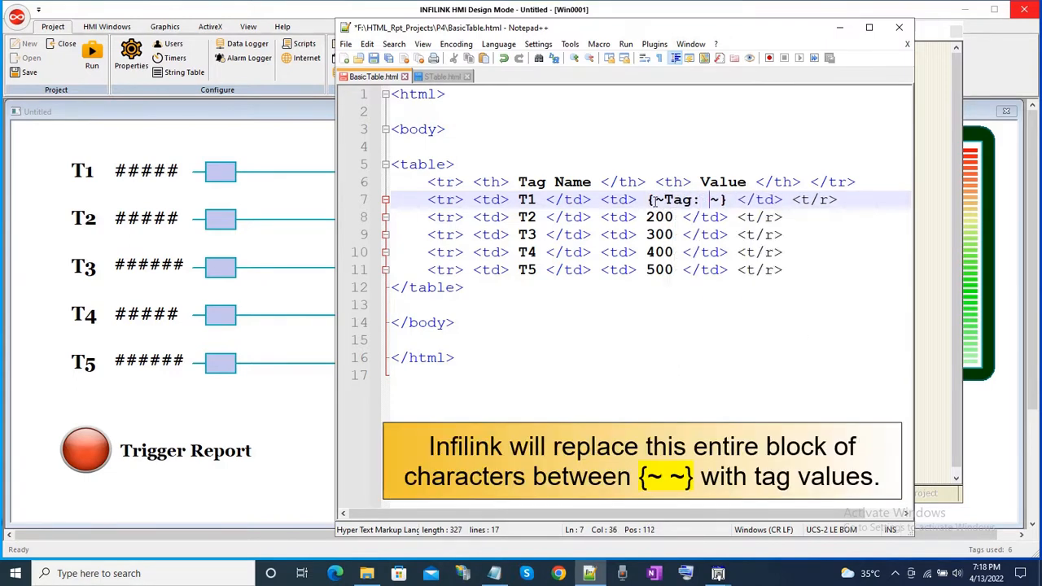
type("Name =")
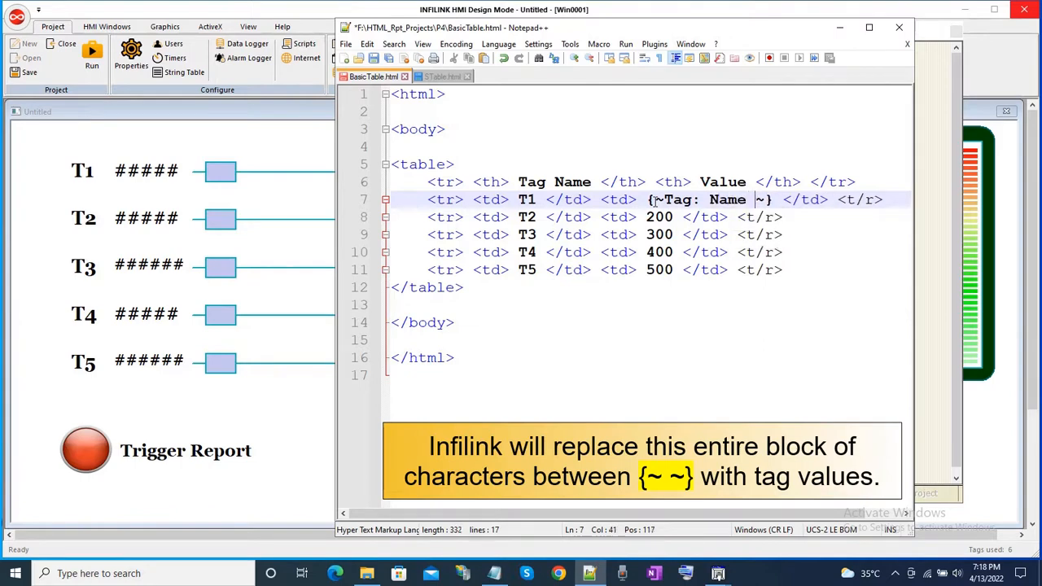
type(" T1 ")
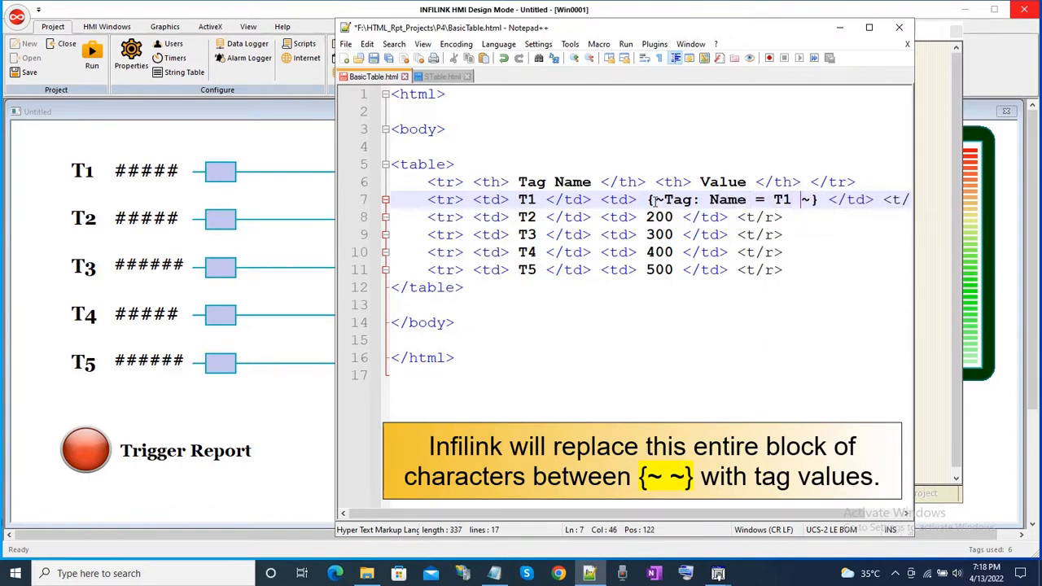
type(";")
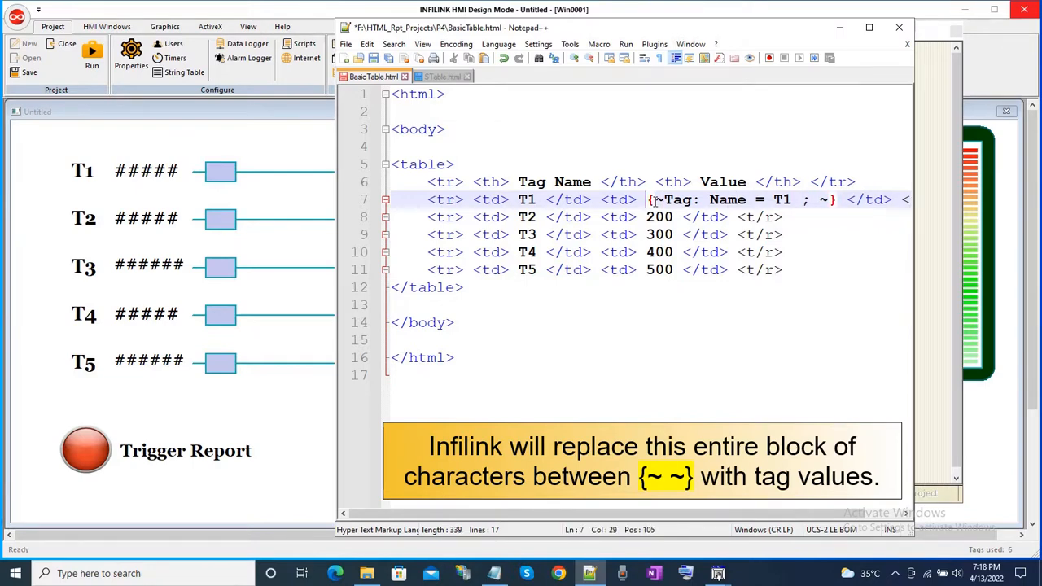
Copy the T1 placeholder over the value in the T2 row and change its tag name to T2.
key("shift+Right")
key("shift+Right")
key("shift+Right")
key("shift+Right")
key("shift+Right")
key("shift+Right")
key("shift+Right")
key("shift+Right")
key("shift+Right")
key("shift+Right")
key("shift+Right")
key("shift+Right")
key("shift+Right")
key("shift+Right")
key("shift+Right")
key("shift+Right")
key("shift+Right")
key("shift+Right")
key("shift+Right")
key("shift+Right")
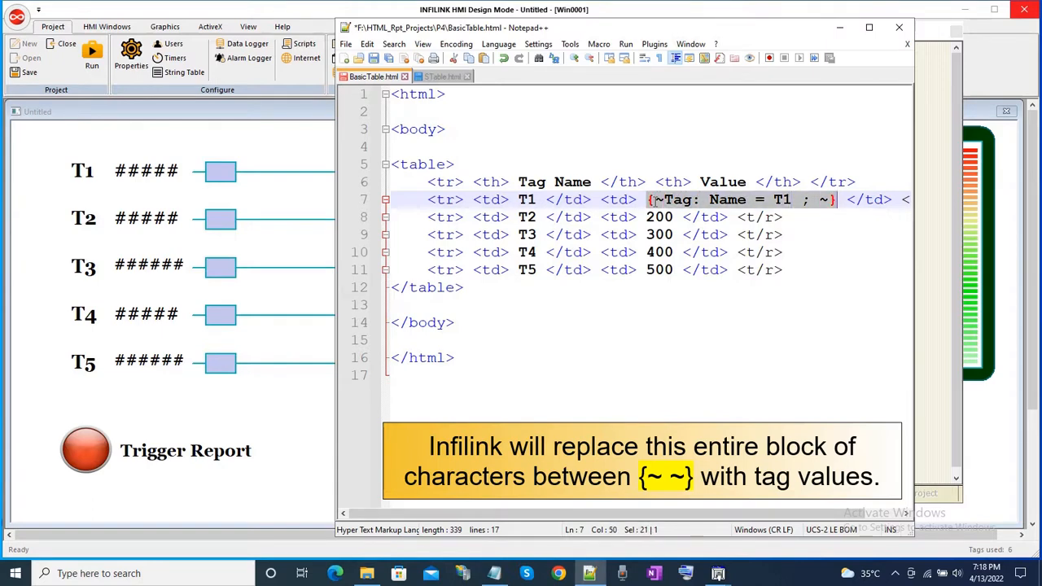
right_click(670, 197)
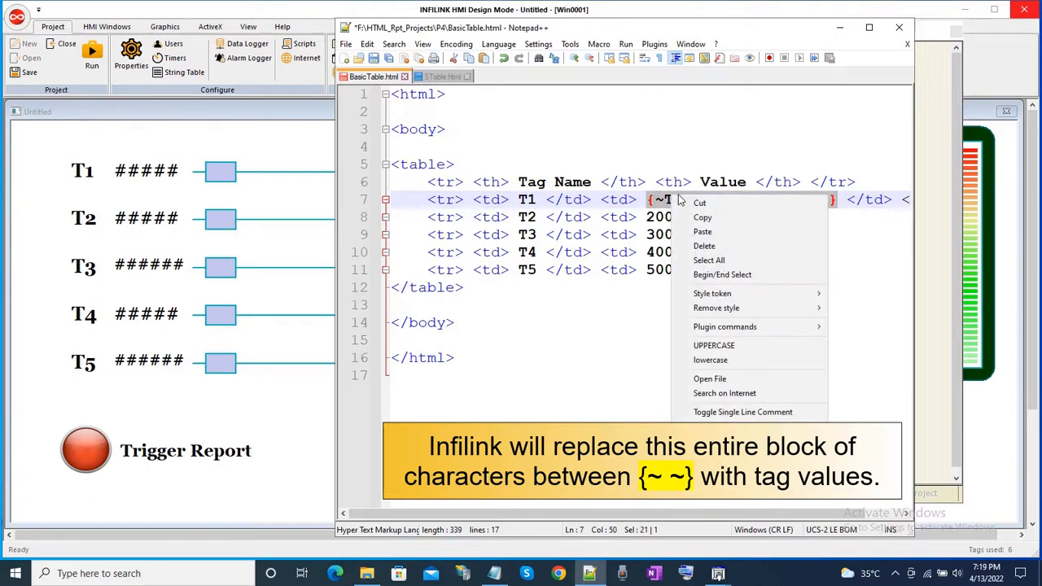
left_click(676, 218)
left_click_drag(648, 218, 675, 218)
right_click(669, 222)
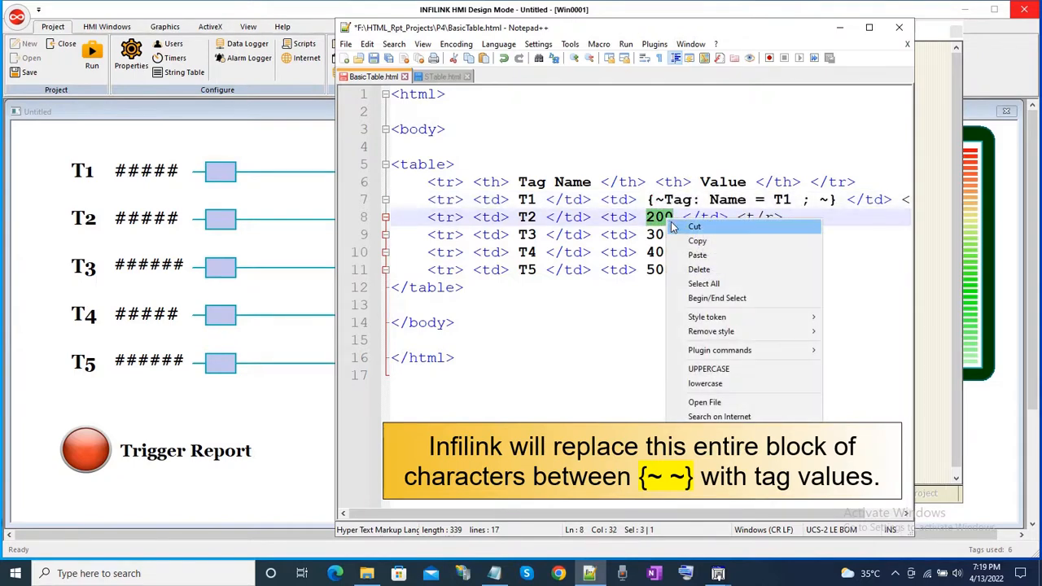
left_click(693, 253)
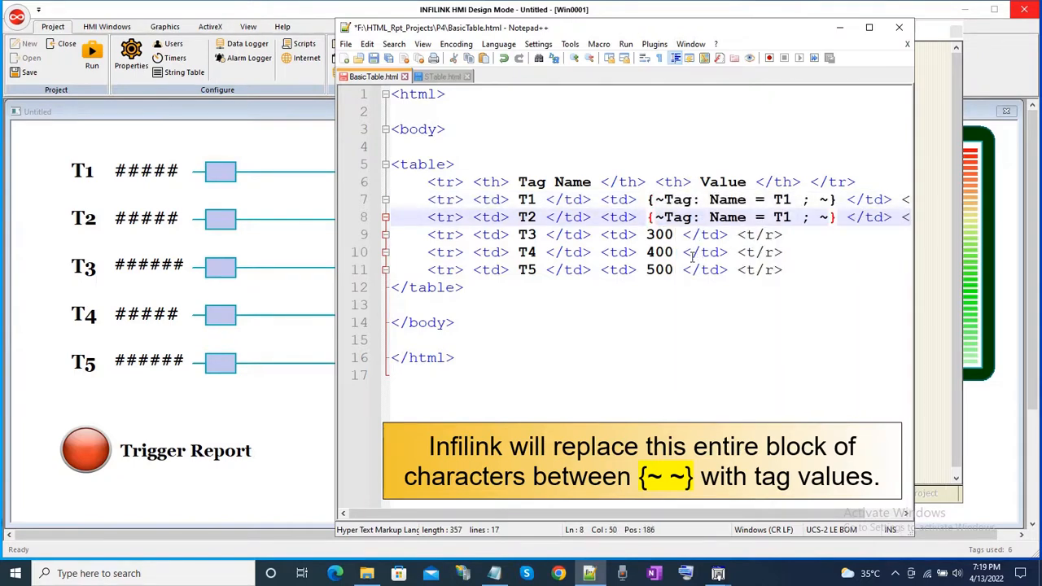
left_click(785, 218)
key("Delete")
type("2")
Paste the placeholder over the value in the T3 row and change its tag name to T3.
left_click_drag(649, 235, 674, 235)
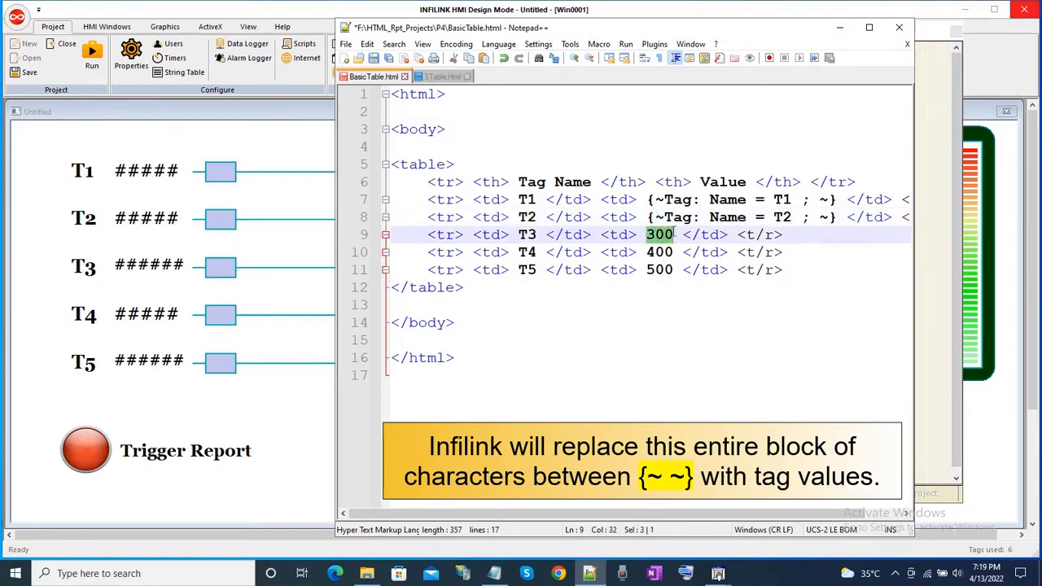
right_click(670, 236)
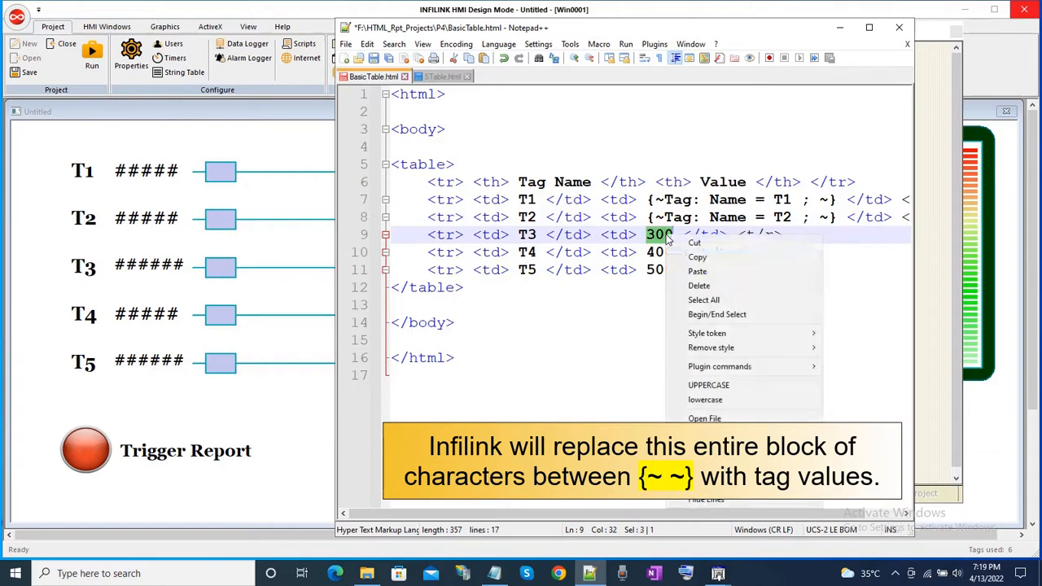
left_click(708, 273)
left_click(784, 236)
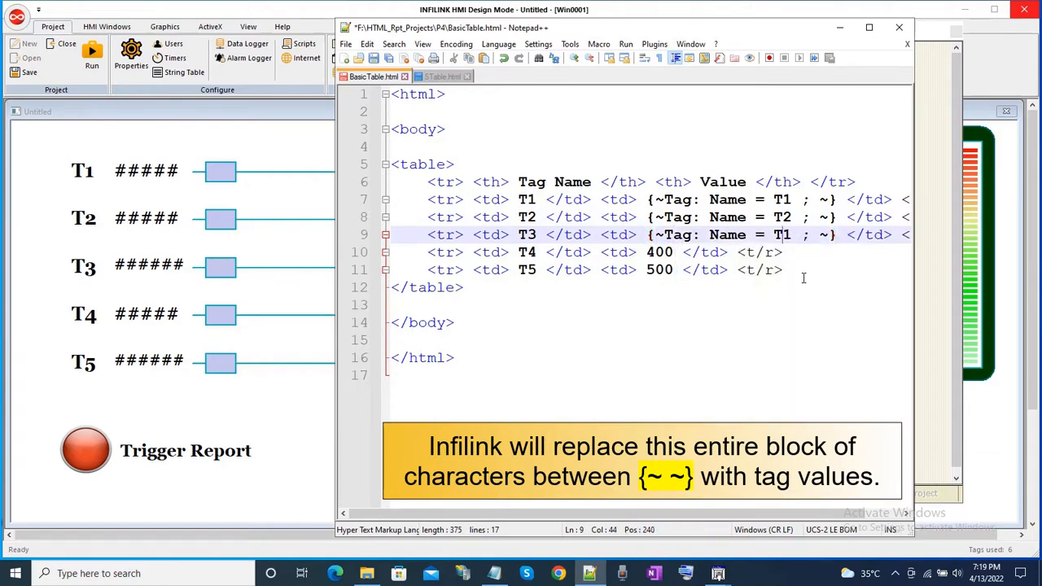
key("Delete")
type("3")
Paste the placeholder over the value in the T4 row and change its tag name to T4.
double_click(652, 253)
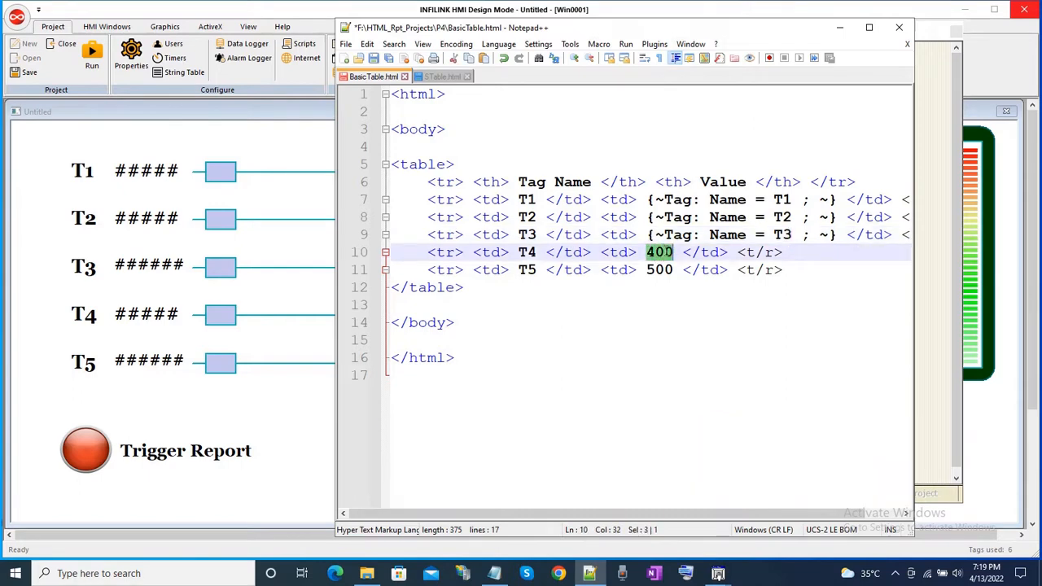
right_click(669, 258)
left_click(695, 287)
left_click(781, 253)
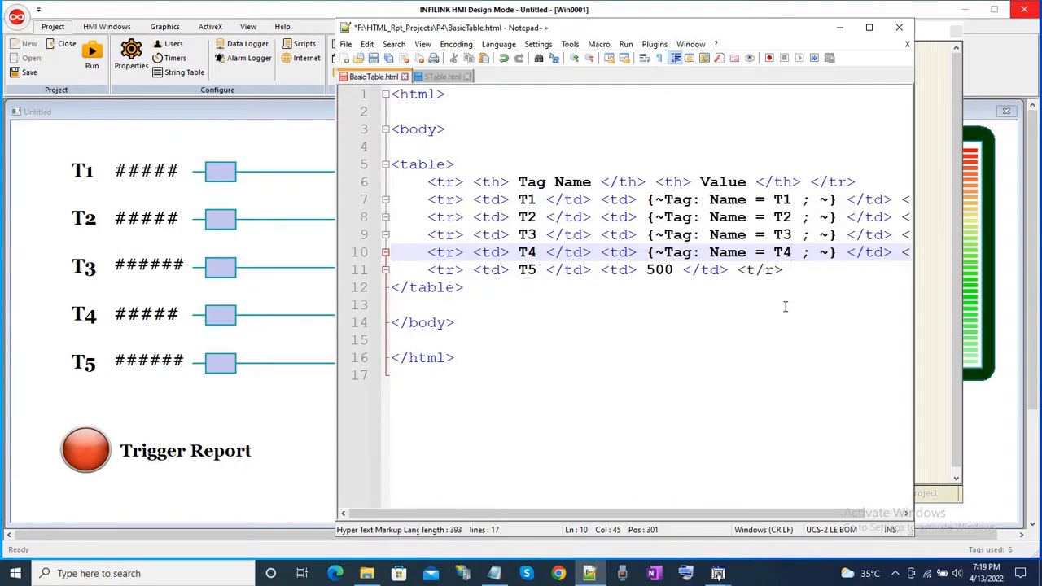
Paste the placeholder over the value in the T5 row and change its tag name to T5.
double_click(656, 269)
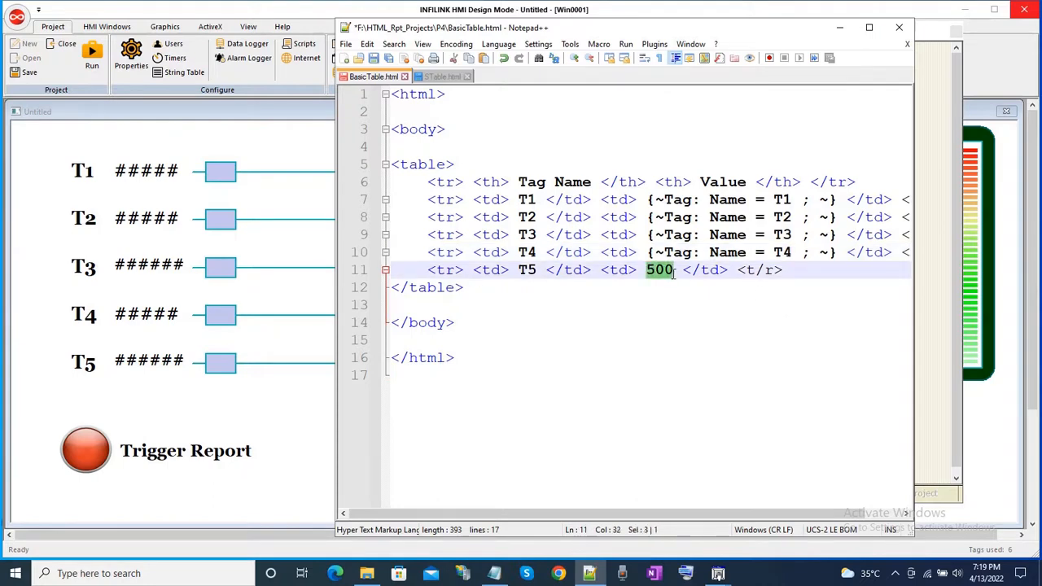
right_click(668, 274)
left_click(699, 307)
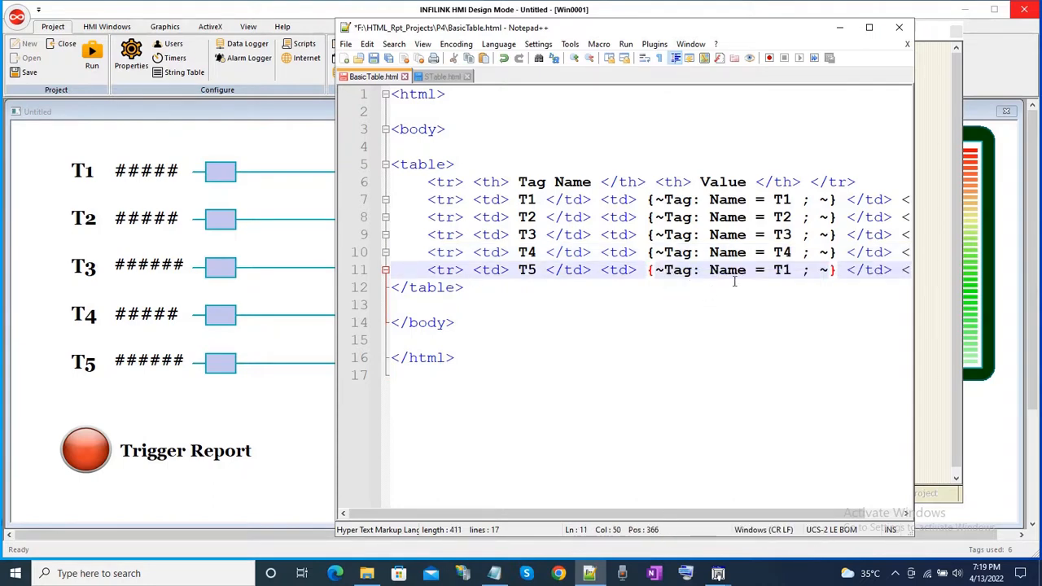
left_click(786, 269)
key("Delete")
type("5")
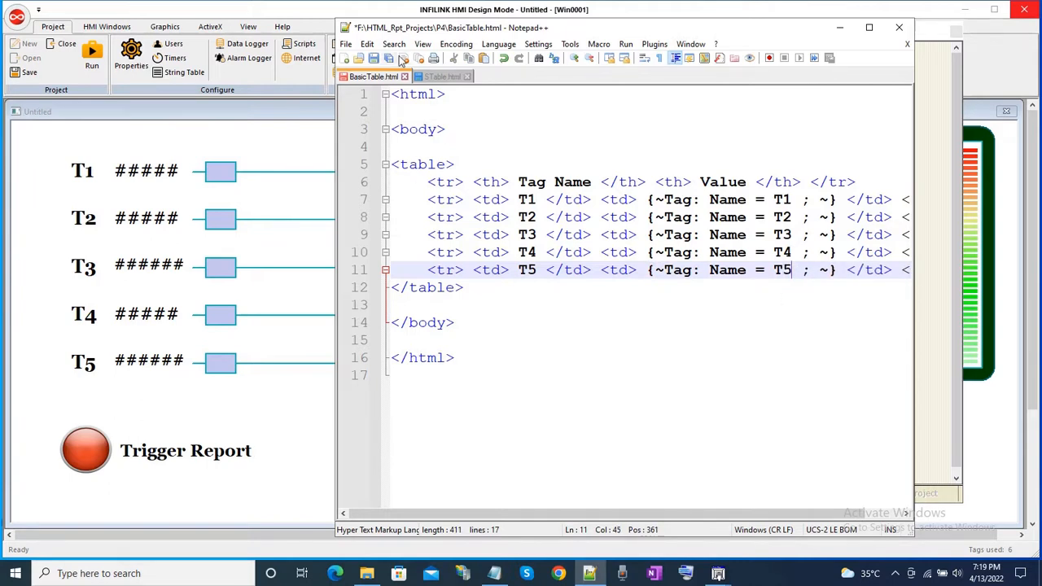
Save BasicTable.html and return to the INFILINK HMI design window.
left_click(376, 60)
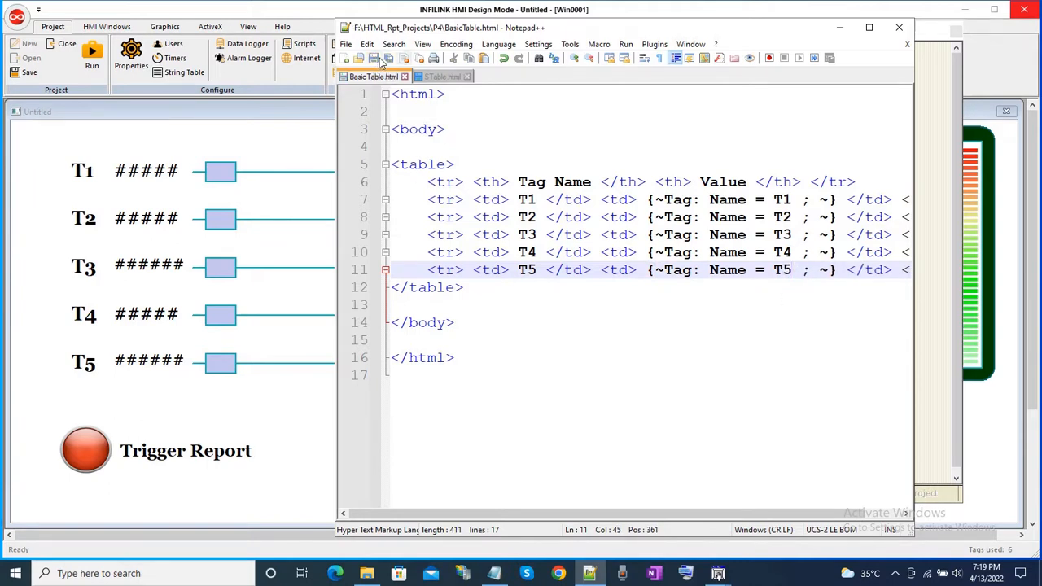
left_click(643, 127)
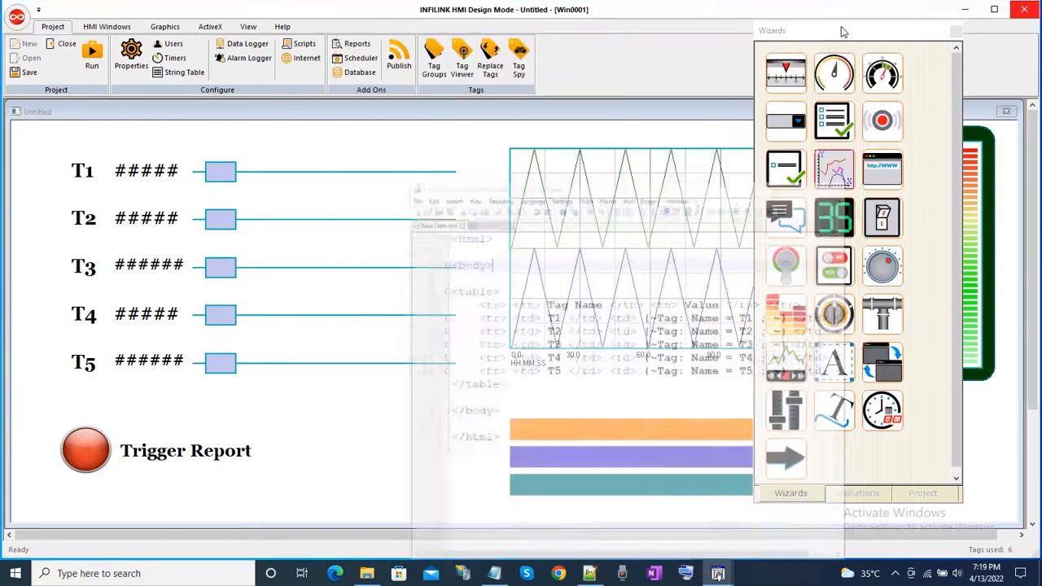
left_click(839, 28)
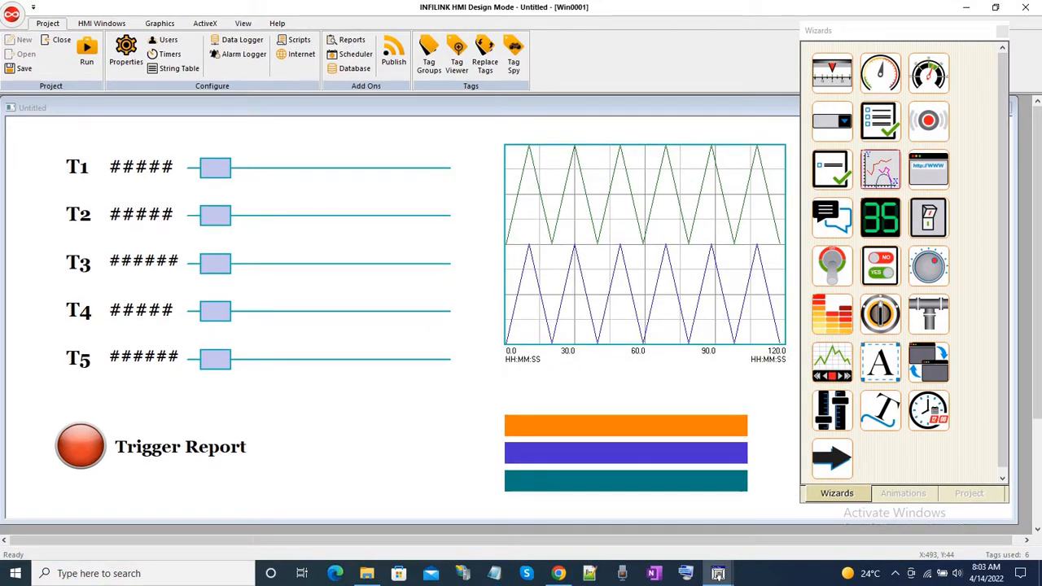
Create a new HTML report named Report_1 with the output file name prefix Rpt.
left_click(364, 46)
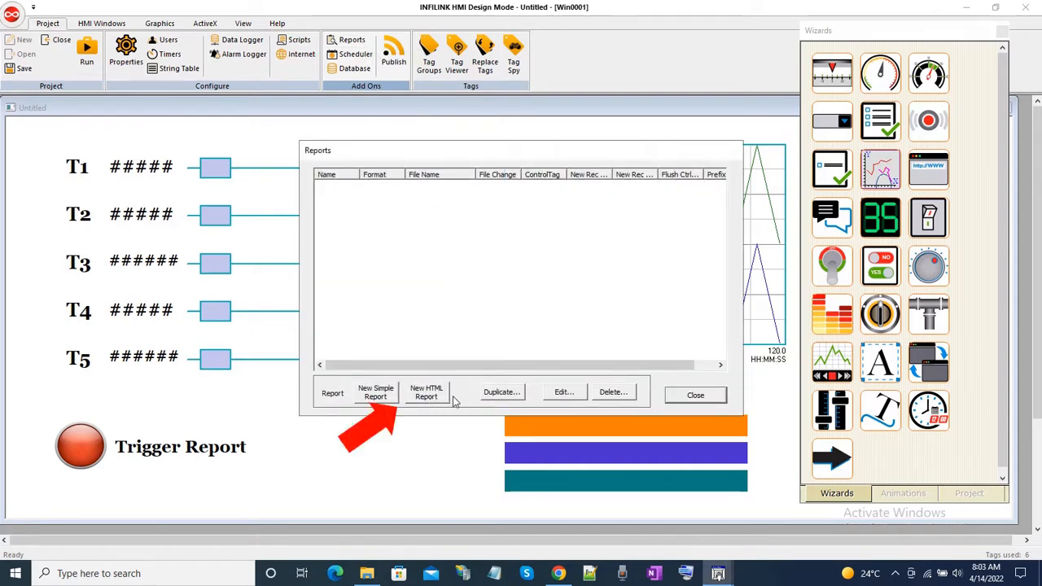
left_click(440, 396)
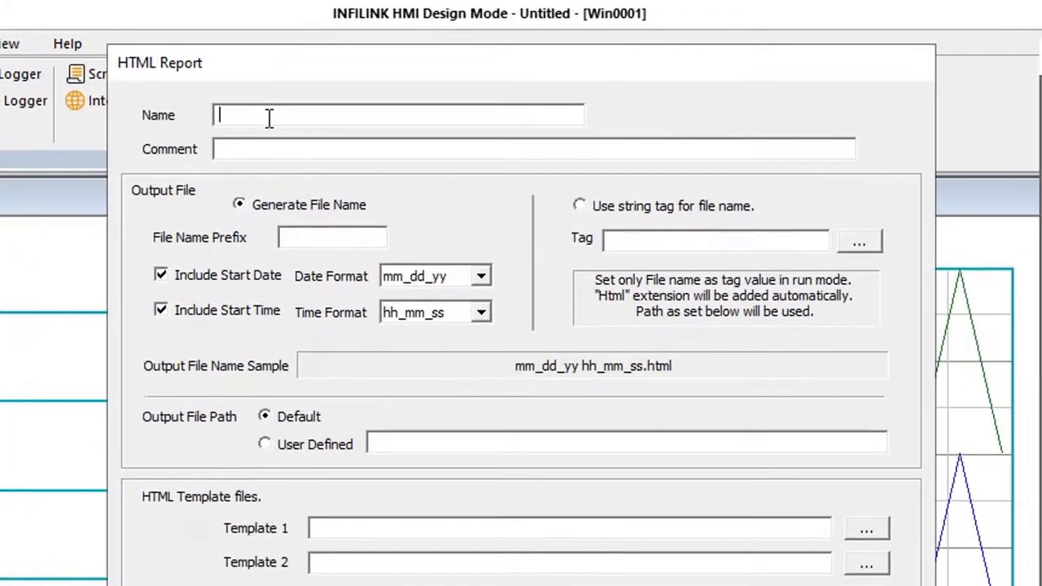
type("Report_1")
left_click(355, 232)
type("Rpt")
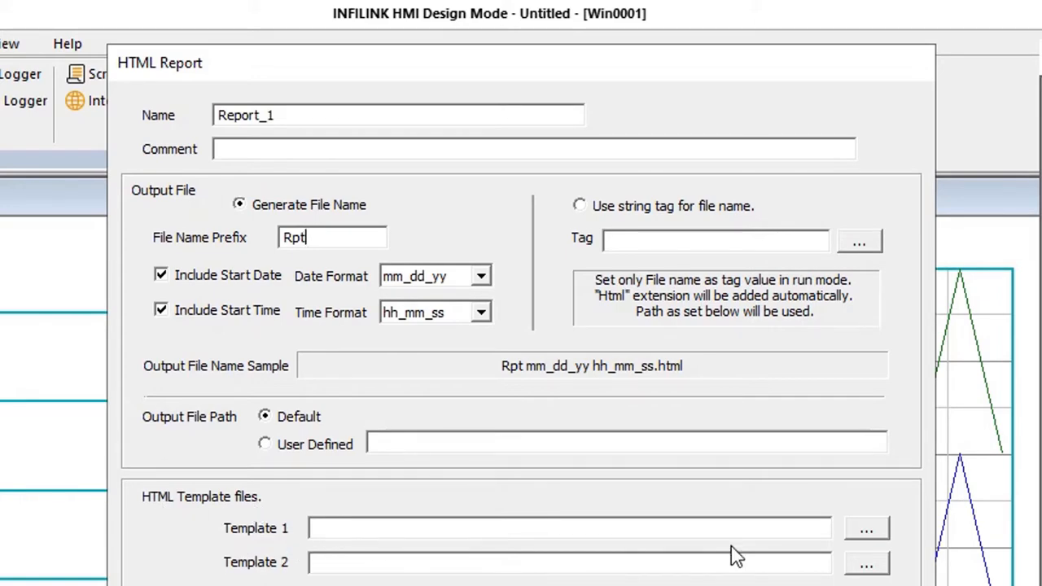
Assign BasicTable.html as the report's Template 1 and MemGrp\GenReport as the tag whose toggling generates the report.
left_click(868, 534)
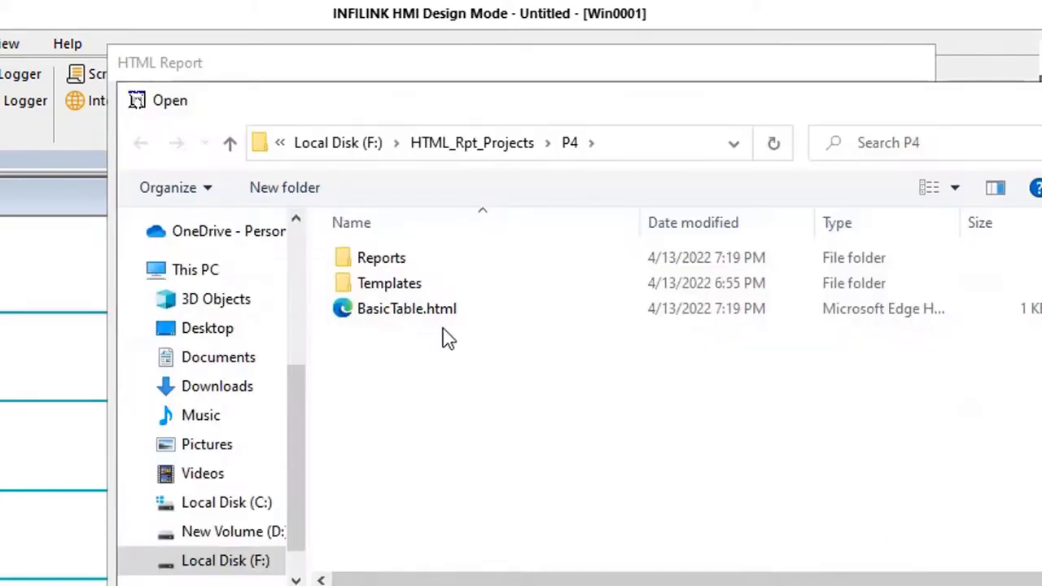
double_click(415, 314)
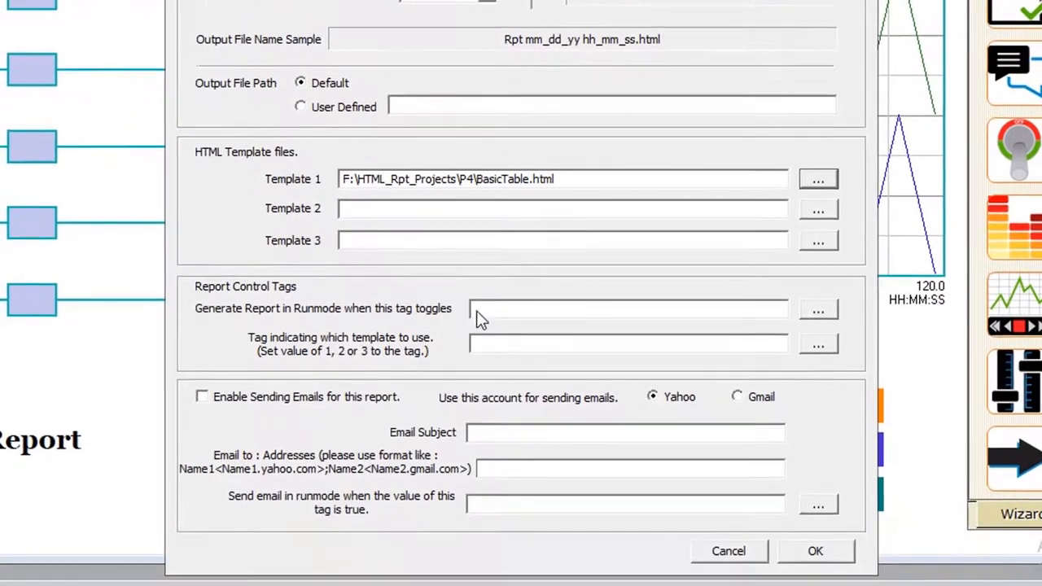
left_click(819, 311)
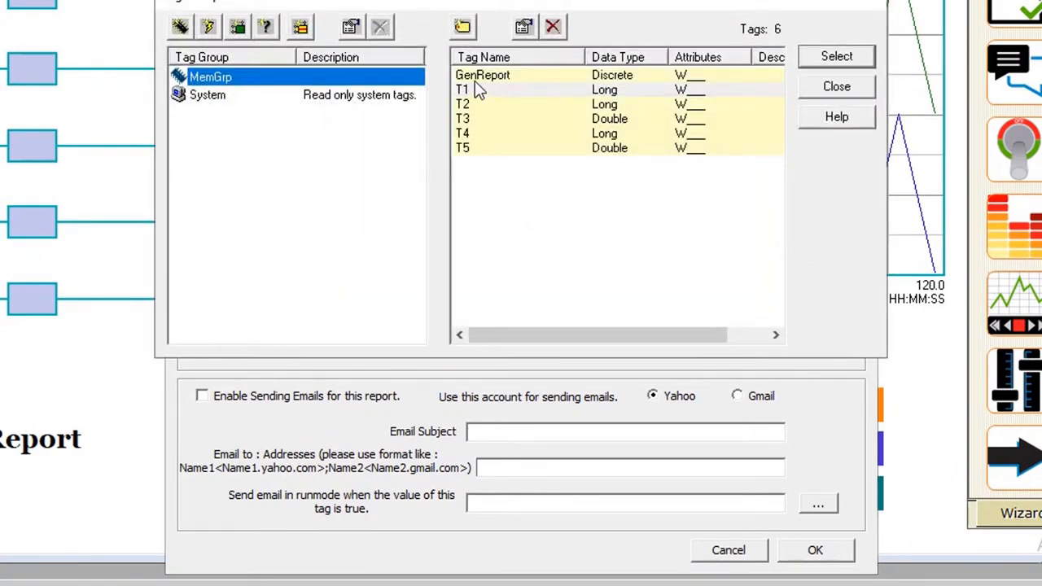
double_click(551, 77)
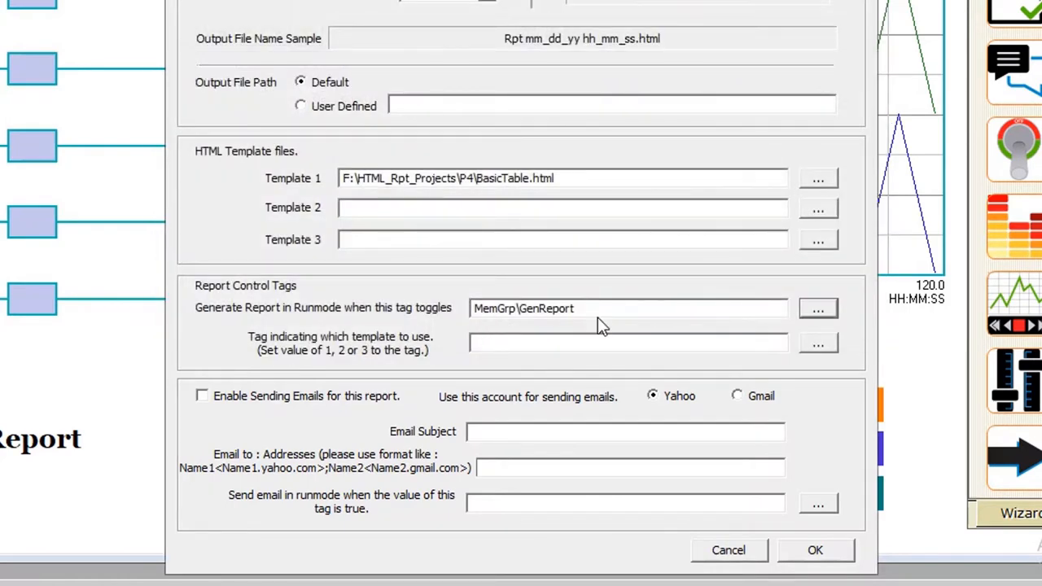
Accept the HTML report settings, close the reports list and save the project.
left_click(816, 552)
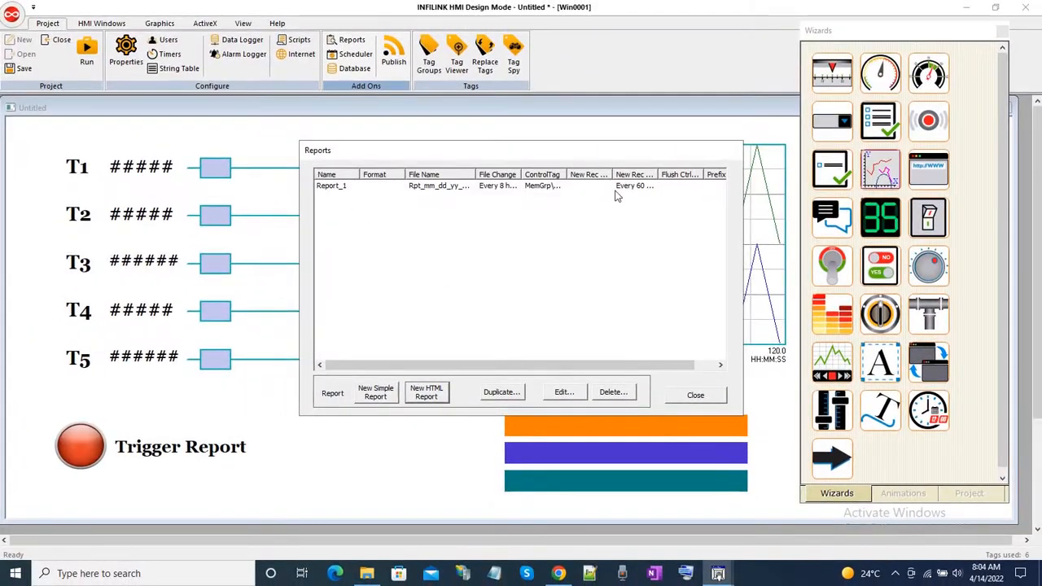
left_click(696, 395)
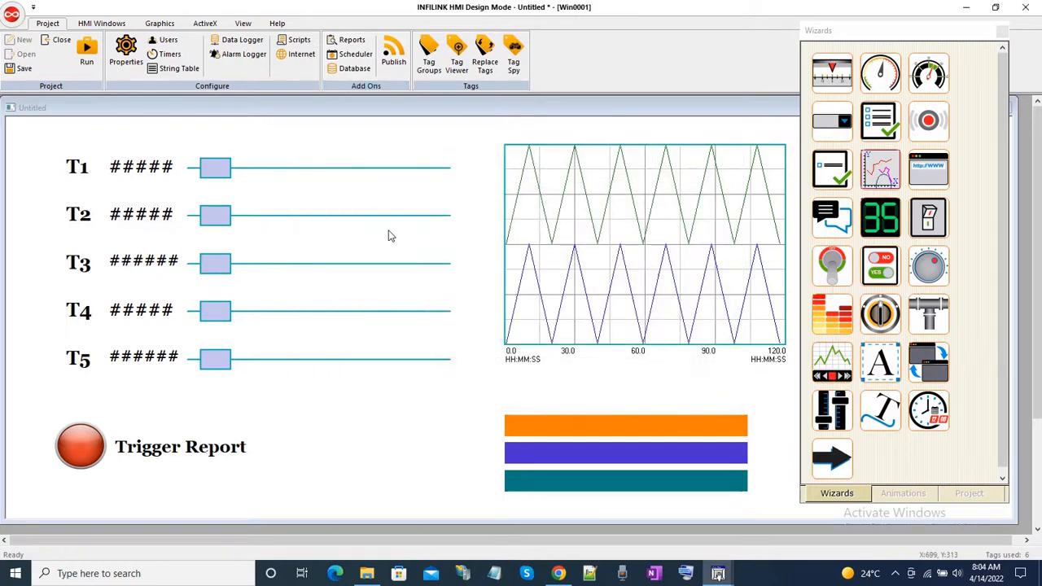
left_click(24, 69)
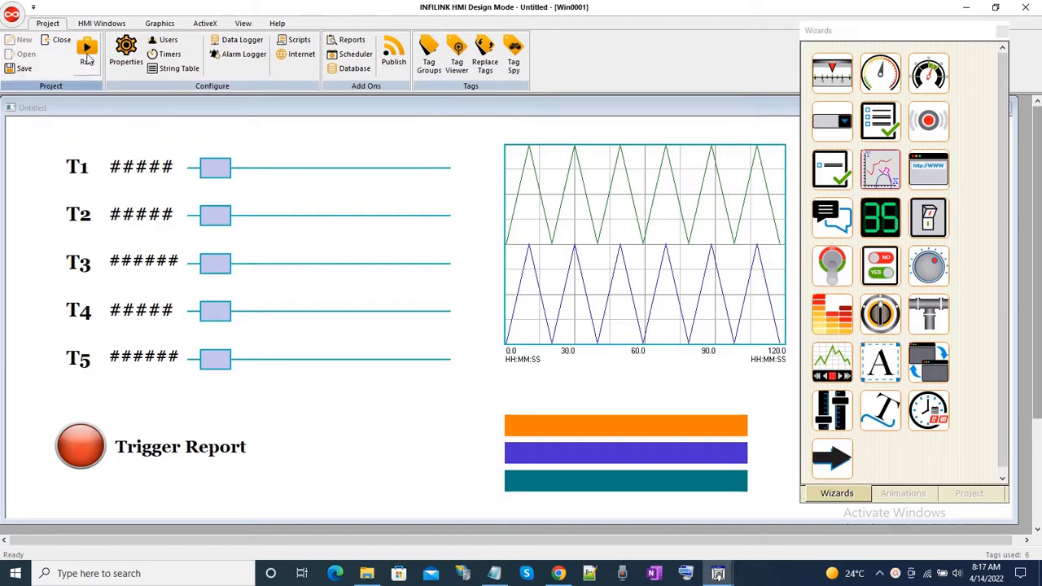
Start the project in run mode and trigger the report from the HMI window.
left_click(87, 56)
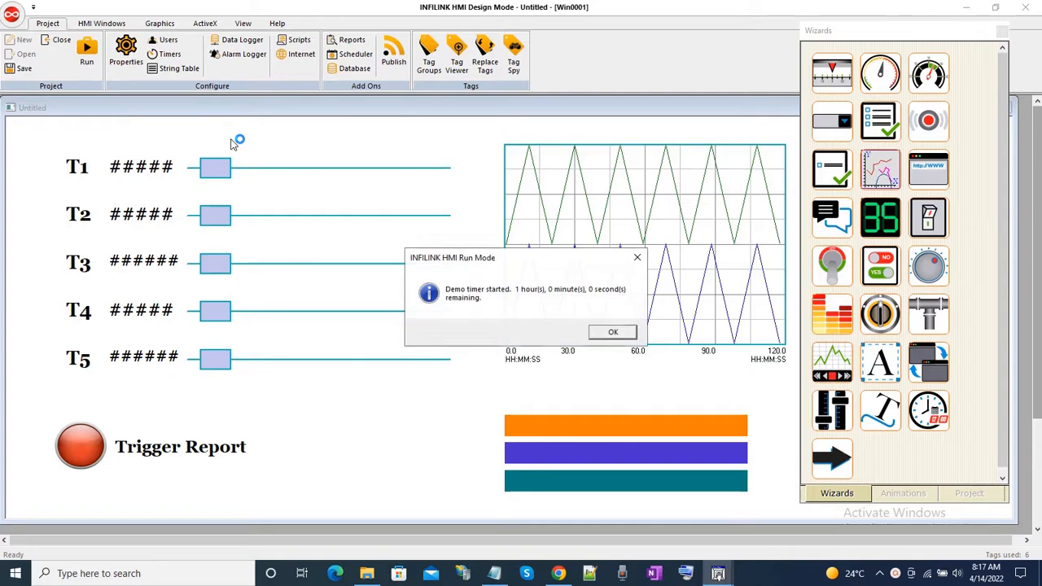
key("Return")
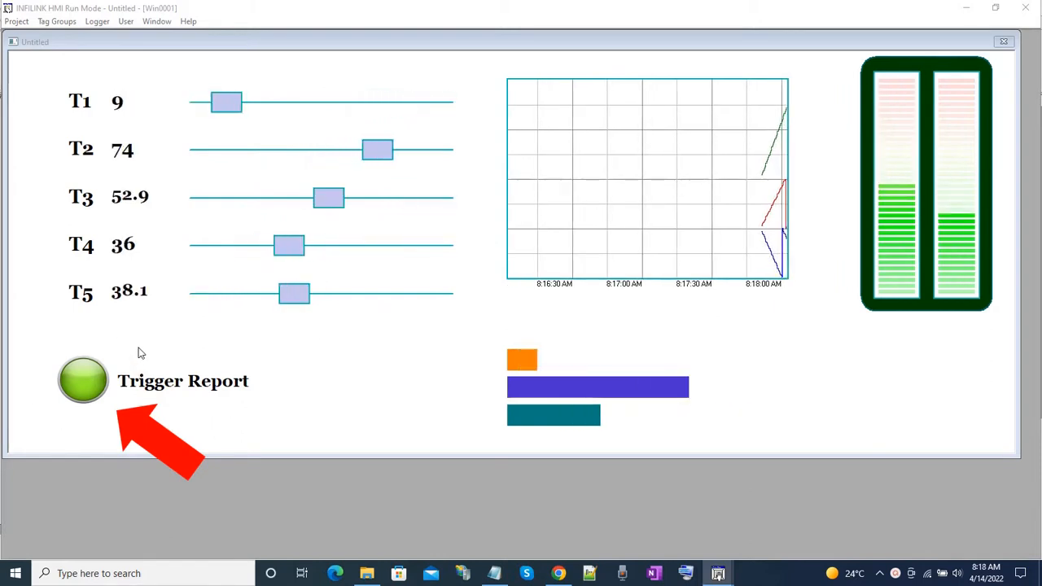
left_click(86, 393)
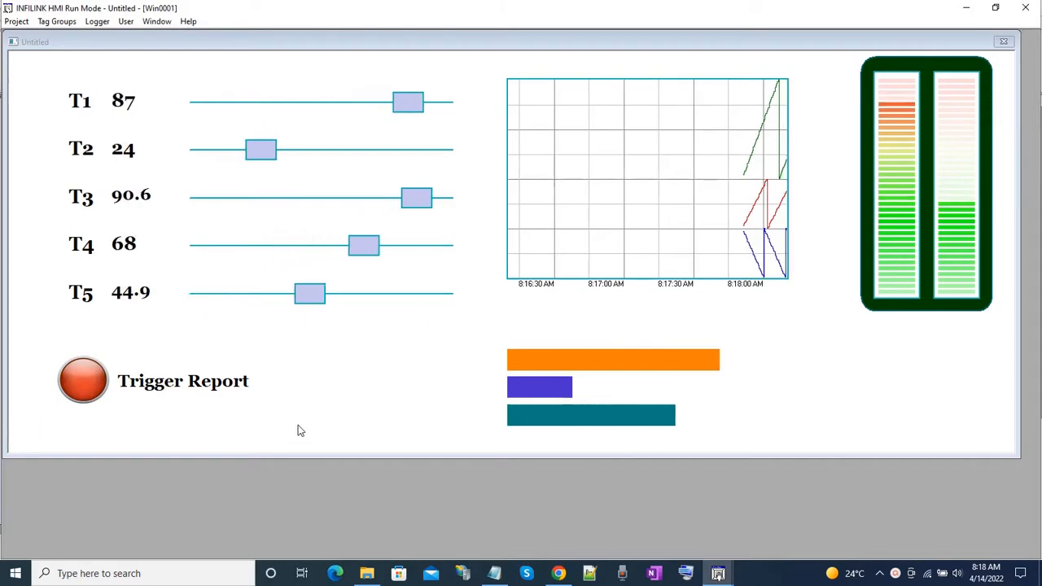
Open the generated HTML report from the P4\Reports folder and check its tag value table in the browser.
left_click(366, 575)
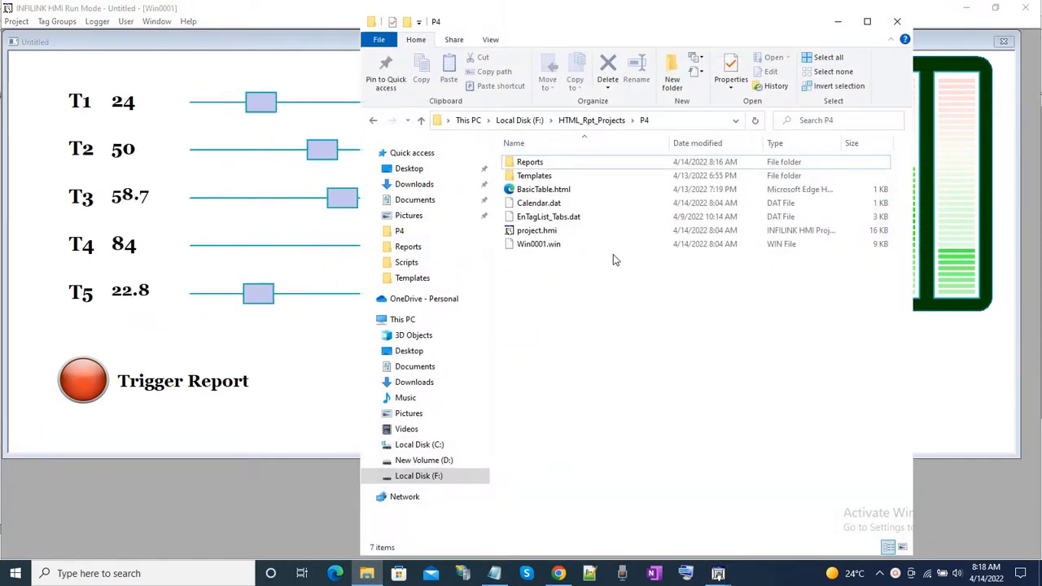
double_click(548, 167)
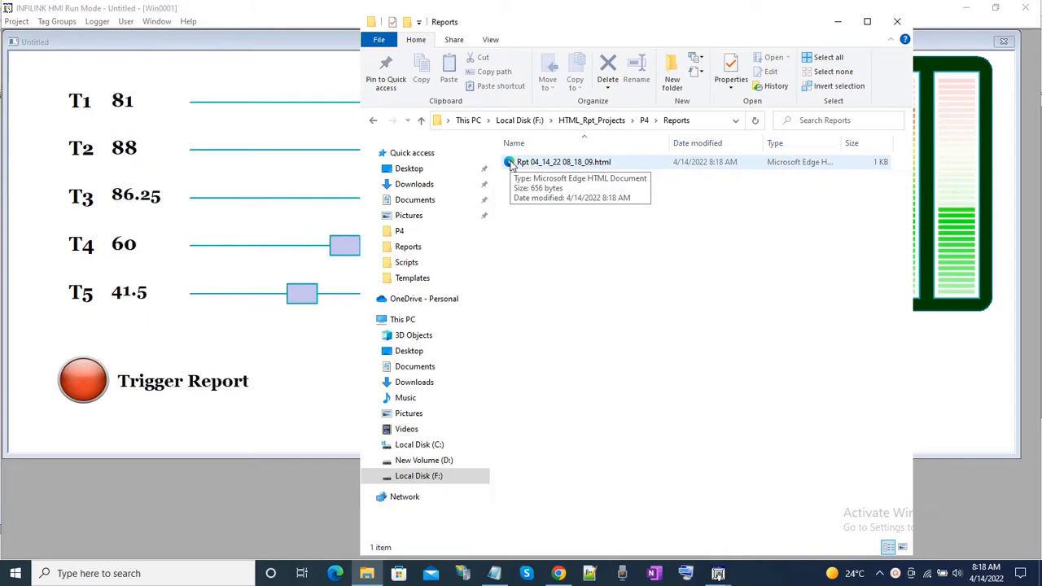
left_click(511, 163)
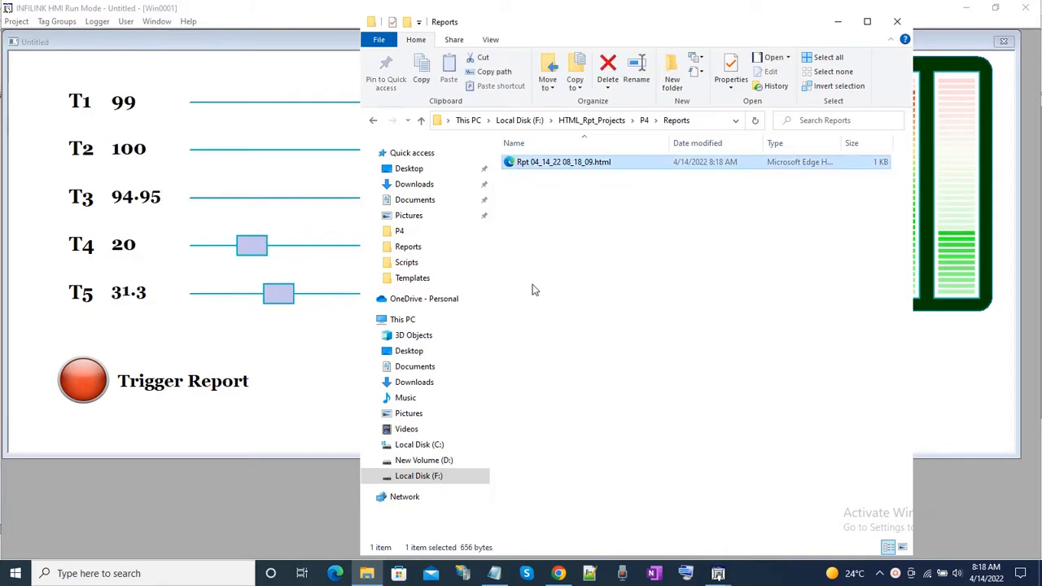
key("Return")
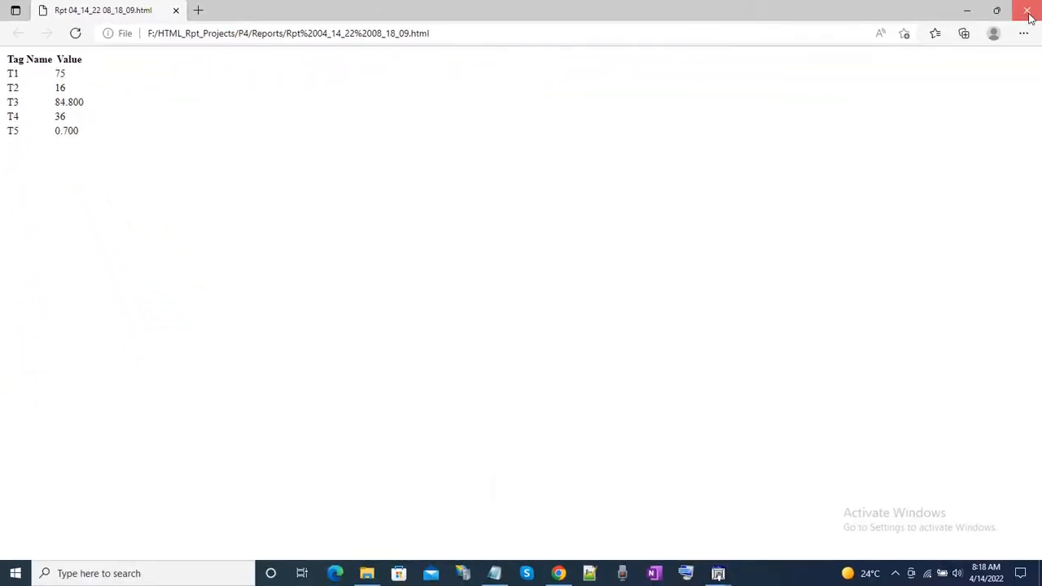
left_click(1041, 10)
left_click(620, 236)
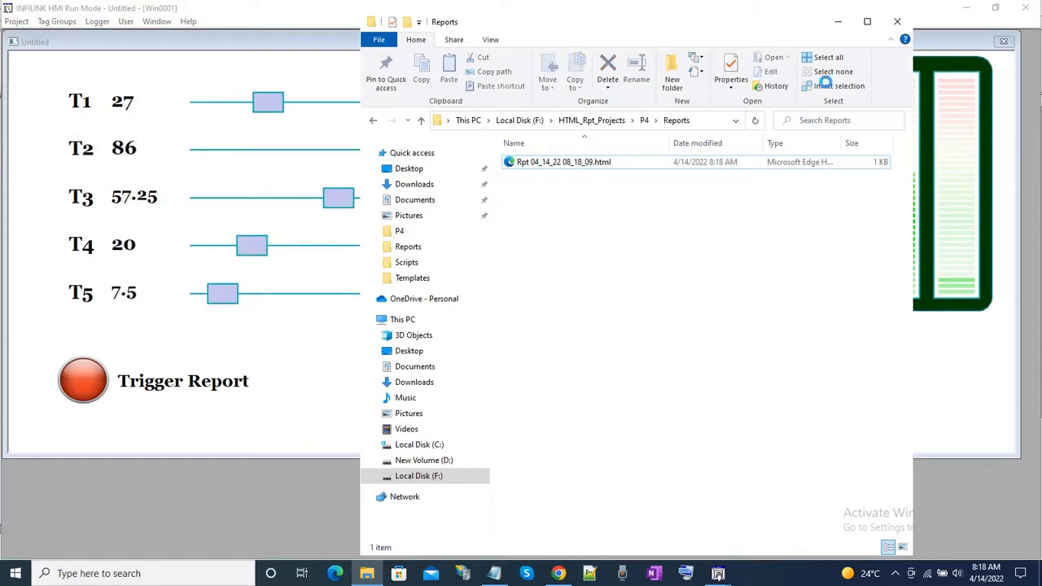
left_click(839, 22)
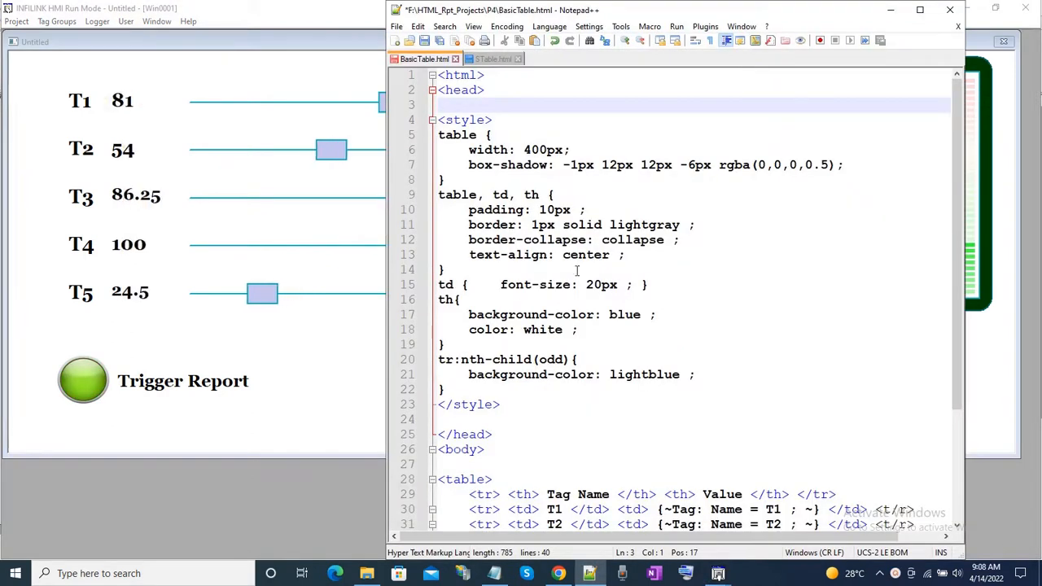
Review the CSS table styling and tag rows in BasicTable.html, save it and return to the running HMI window.
left_click(695, 259)
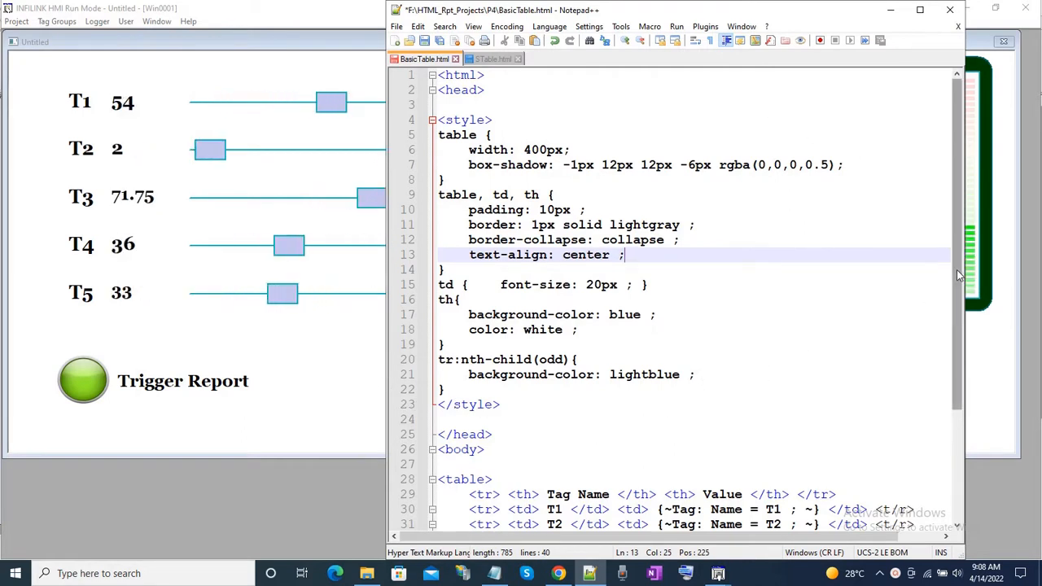
left_click_drag(957, 270, 943, 454)
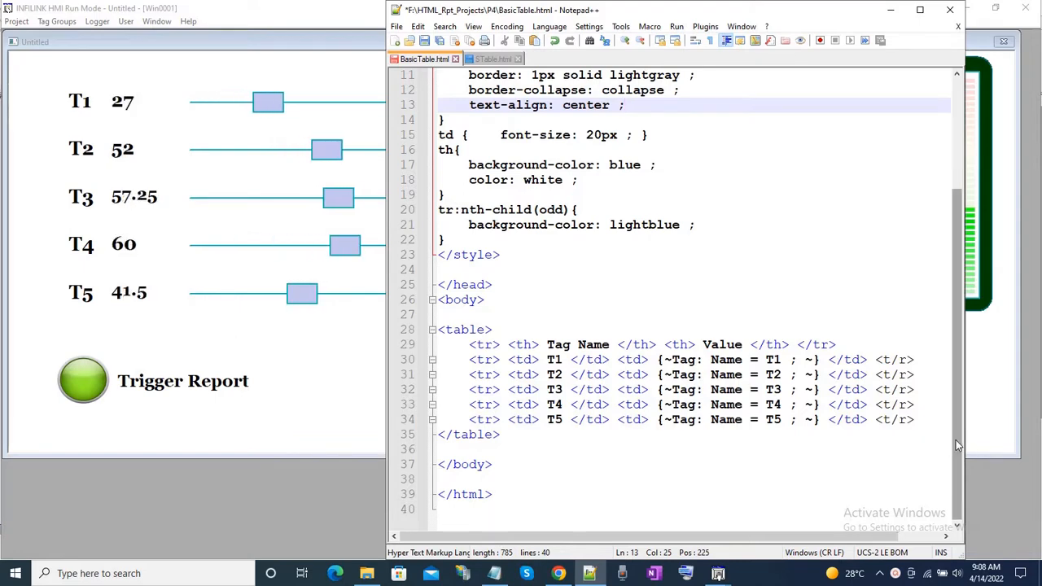
left_click_drag(960, 449, 997, 335)
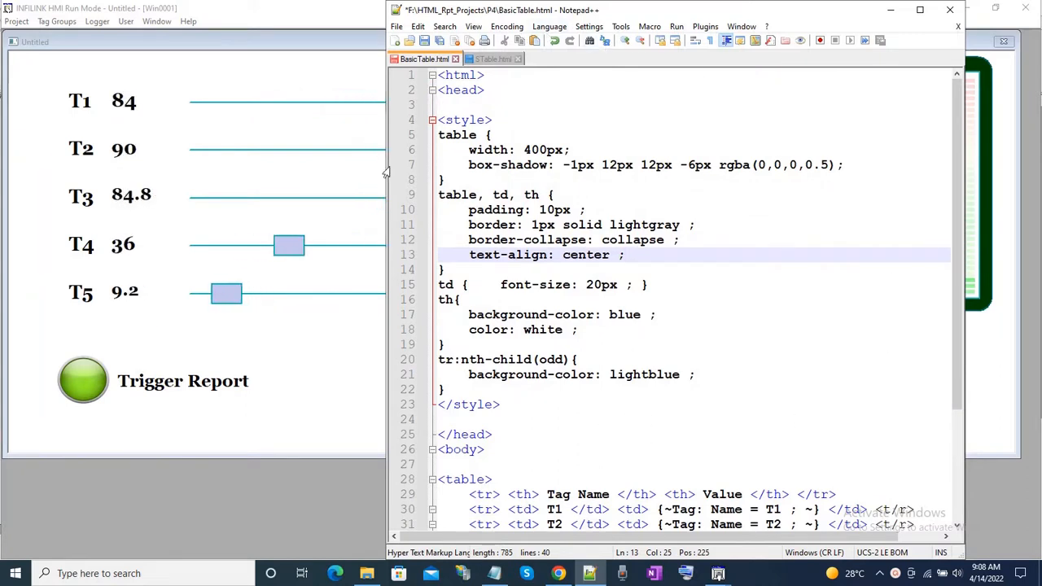
left_click(424, 43)
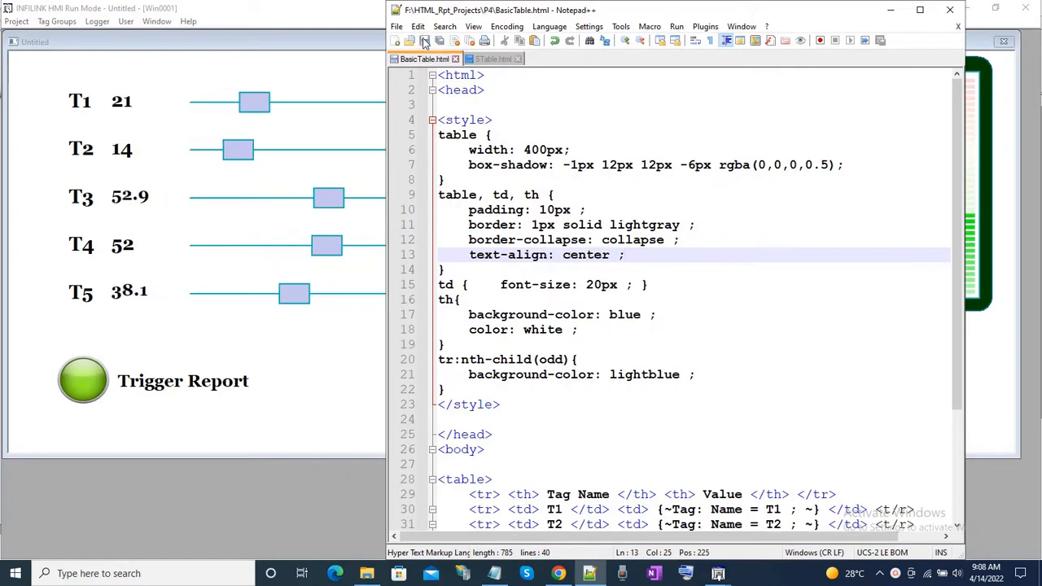
left_click(891, 10)
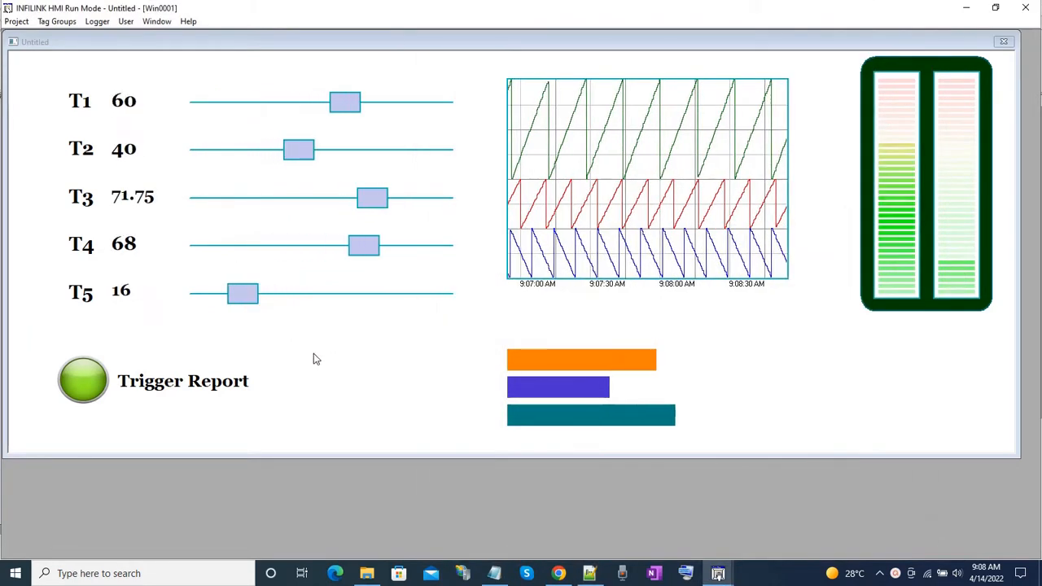
Trigger the report with the styled BasicTable.html template and open the generated HTML file from the Reports folder.
left_click(88, 397)
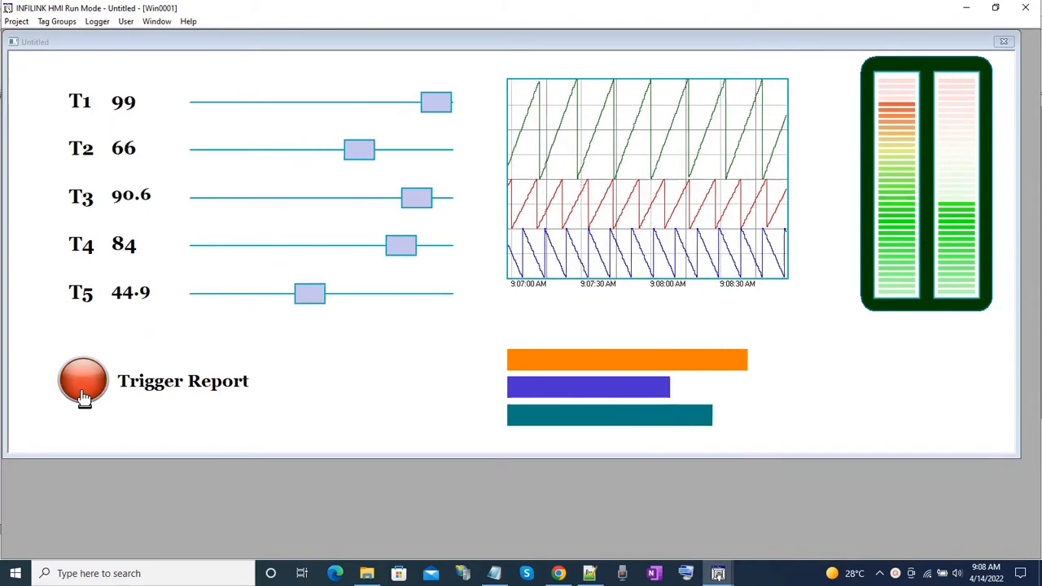
left_click(366, 573)
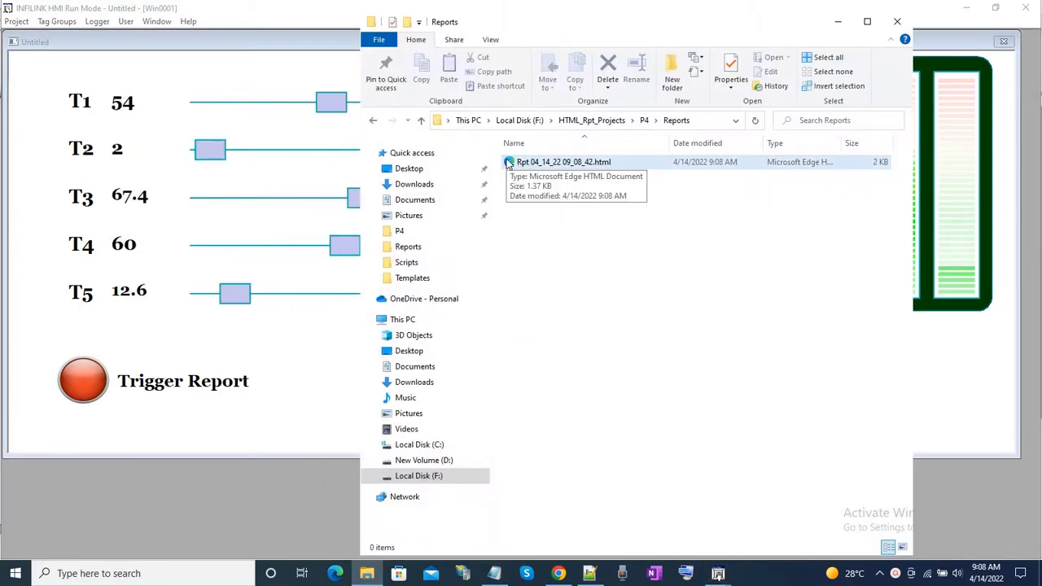
double_click(513, 162)
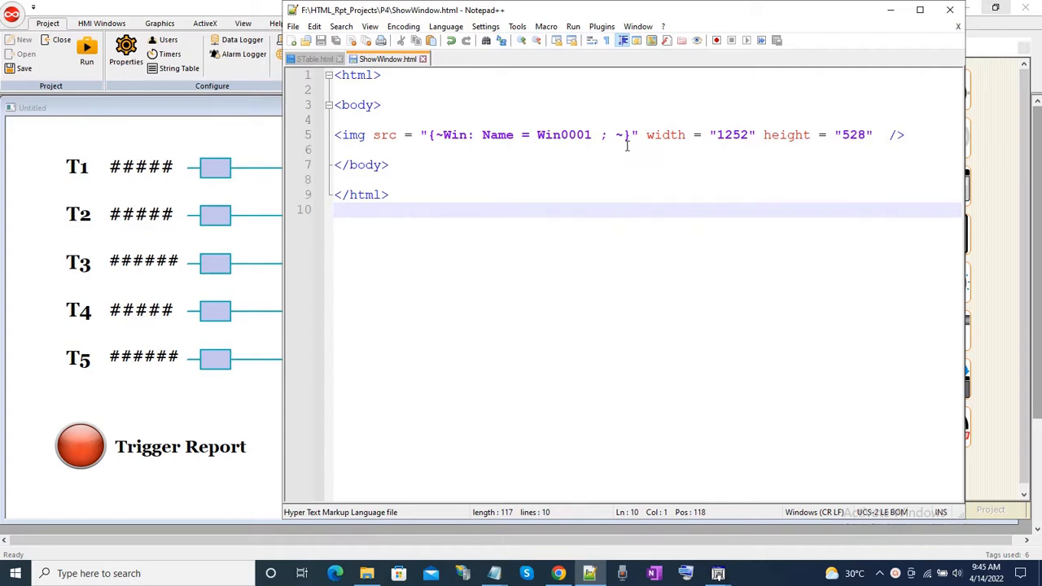
Return from the ShowWindow.html template to the INFILINK HMI design window and start the project in run mode.
left_click(145, 108)
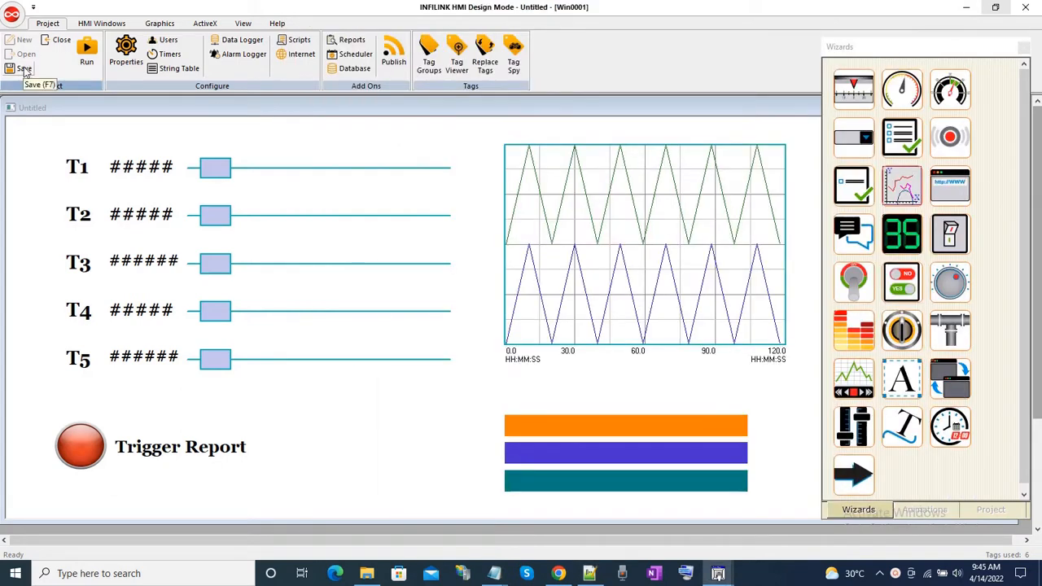
left_click(86, 49)
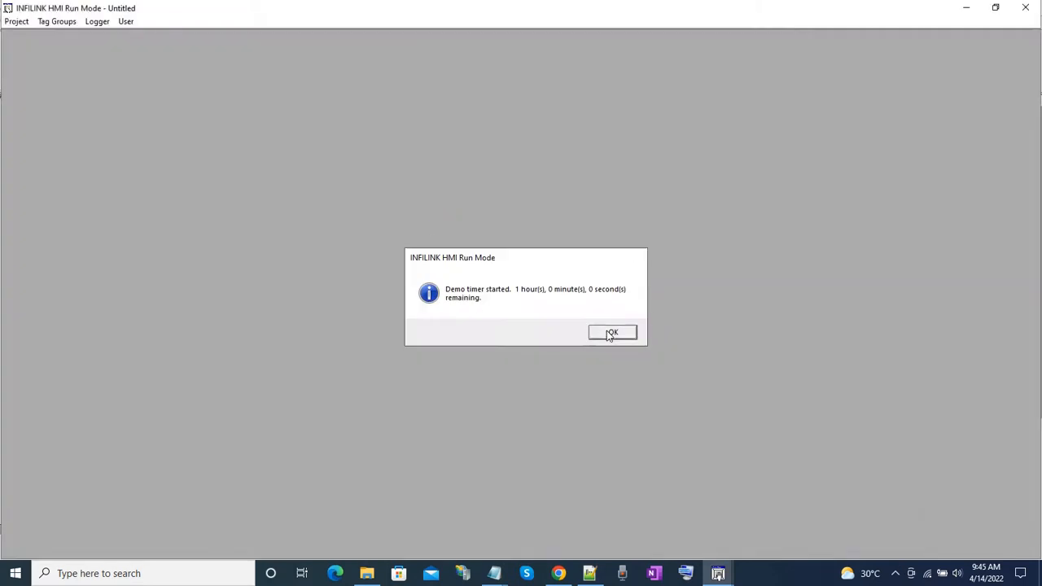
left_click(613, 330)
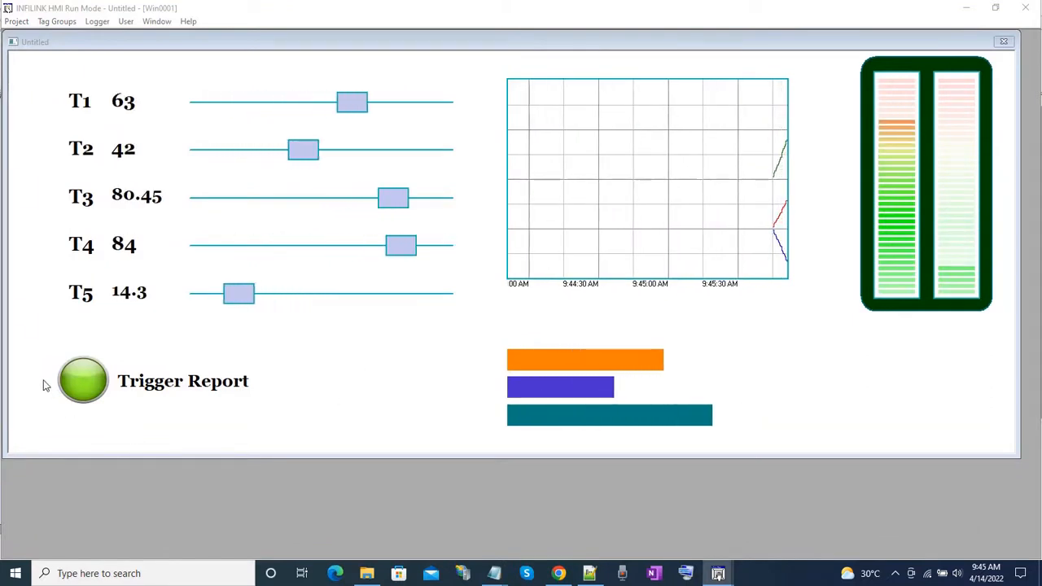
Trigger the report and view the generated HTML file with the Win0001 window image, closing the browser when done.
left_click(85, 383)
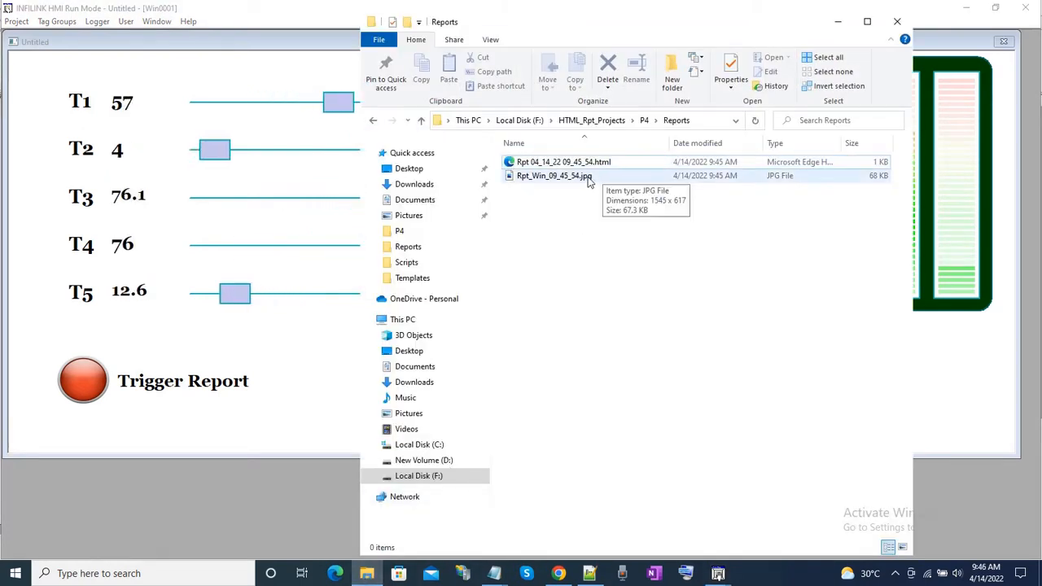
left_click(511, 166)
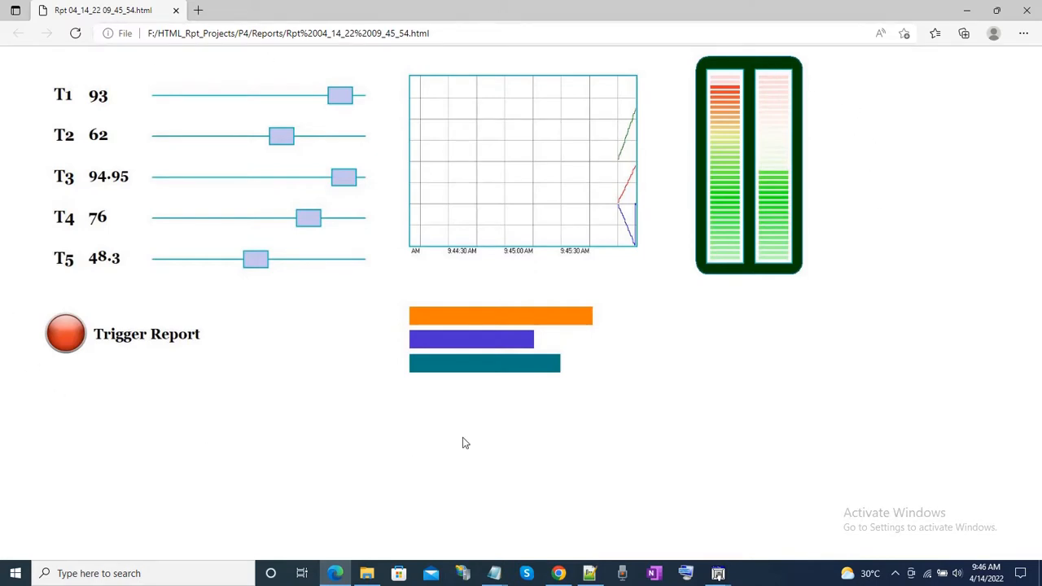
left_click(1030, 10)
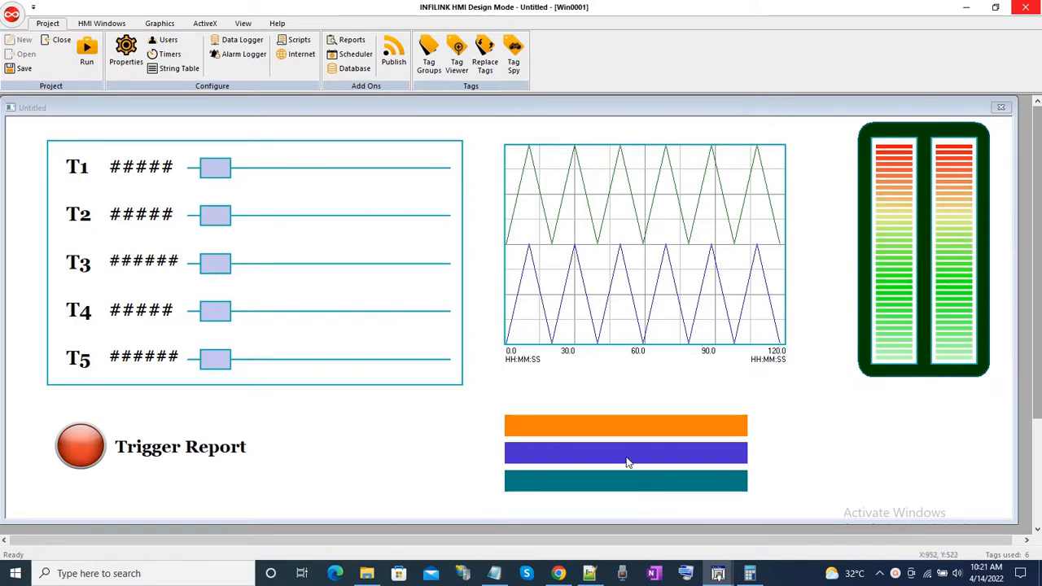
Consult the template in Notepad++, run the project with the framed T1–T5 section and trigger the report.
left_click(590, 574)
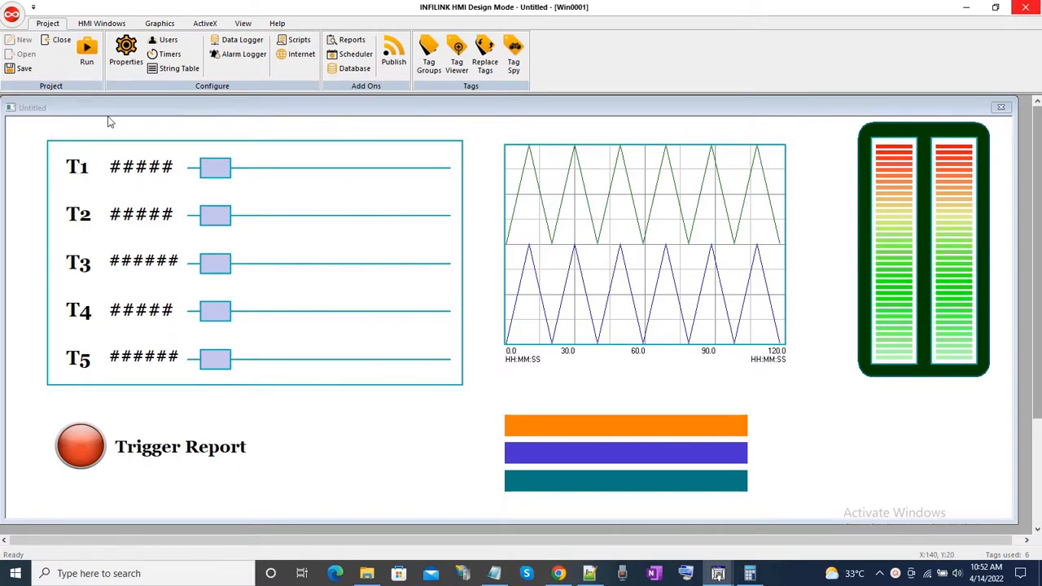
left_click(87, 53)
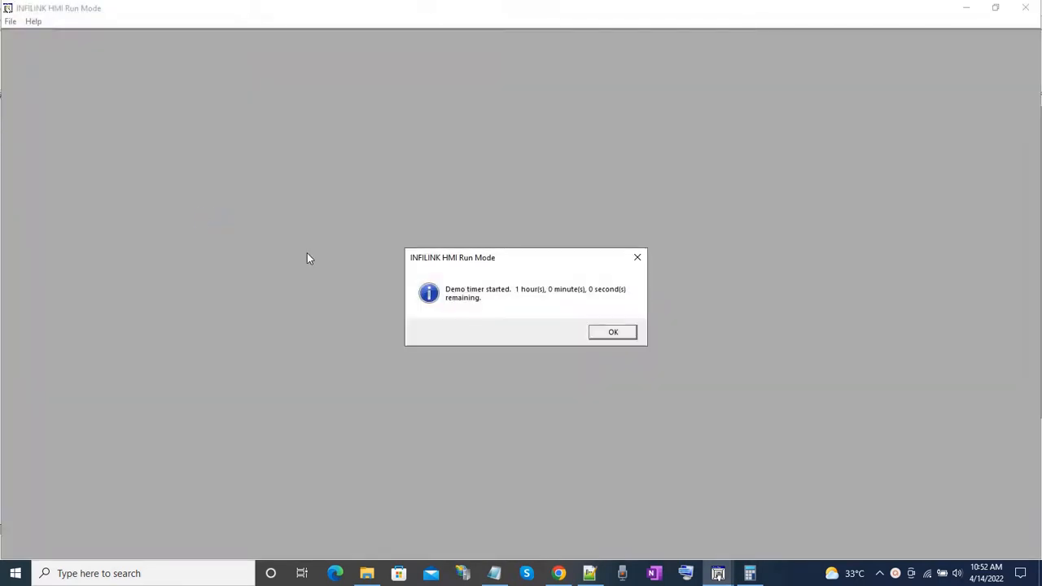
left_click(613, 332)
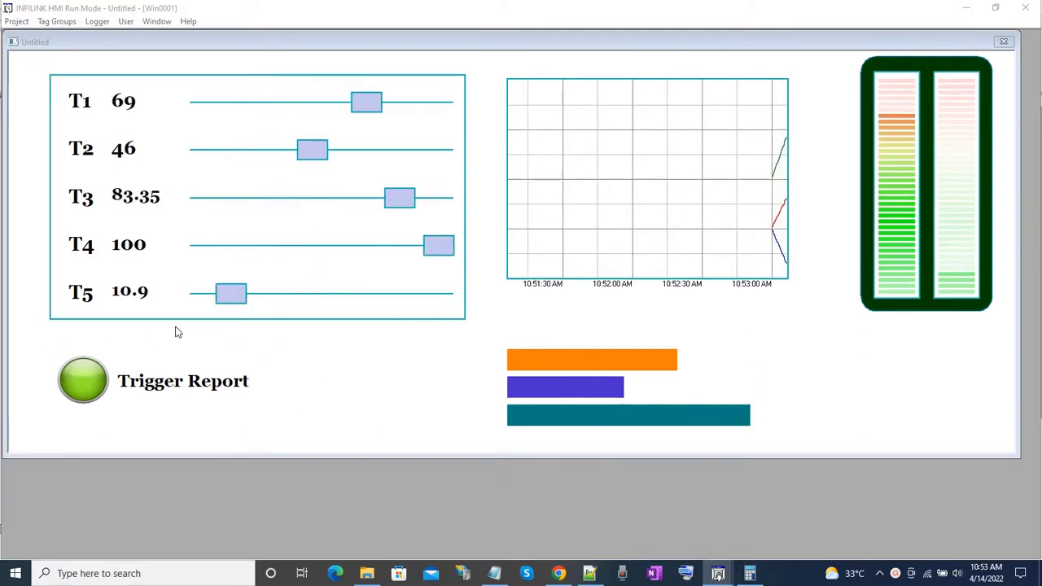
left_click(92, 383)
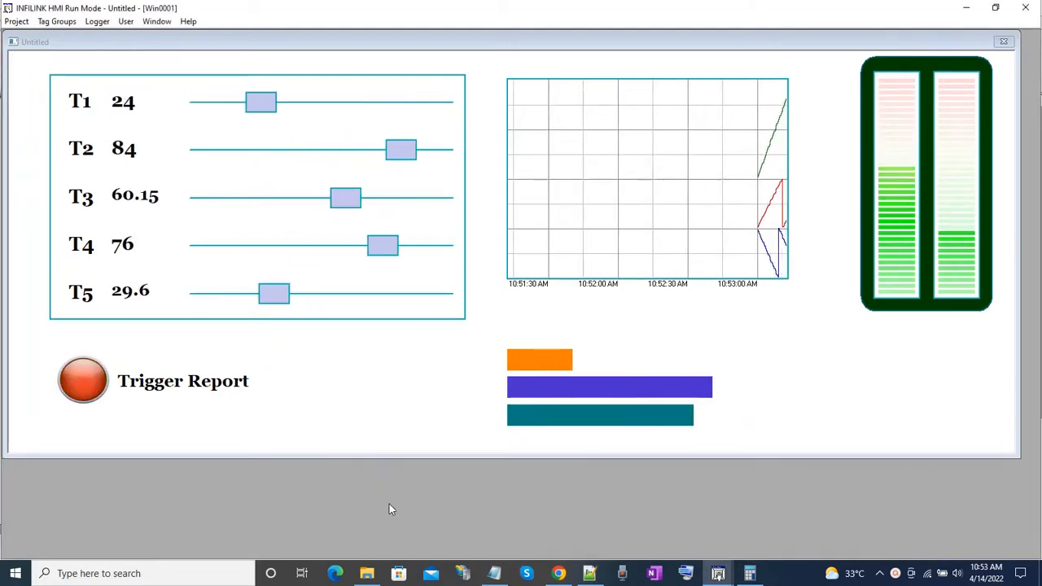
Open the generated HTML report from the Reports folder and examine its separate images of the window sections down to the bar graphs.
left_click(366, 576)
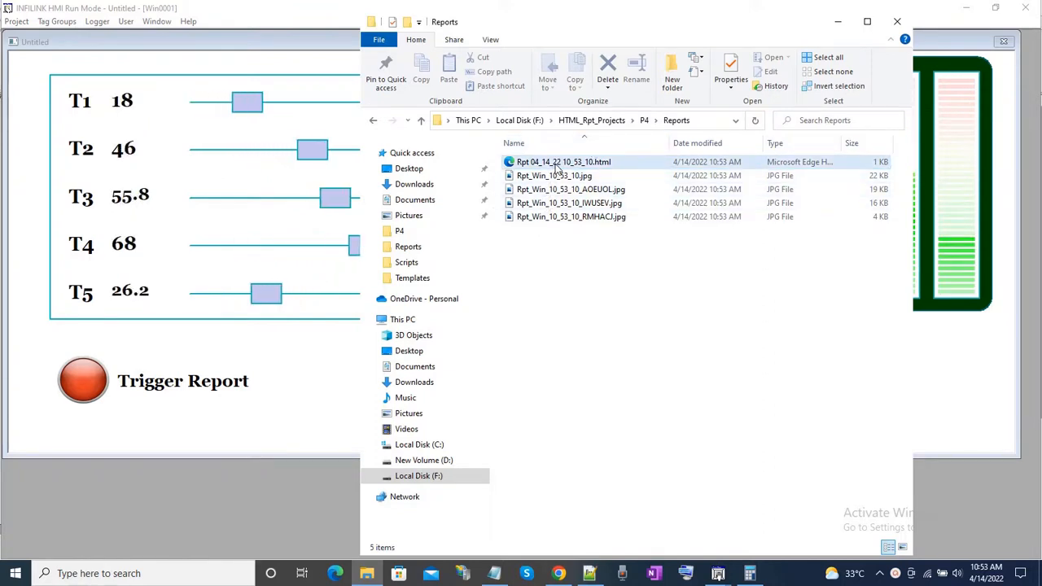
left_click(513, 163)
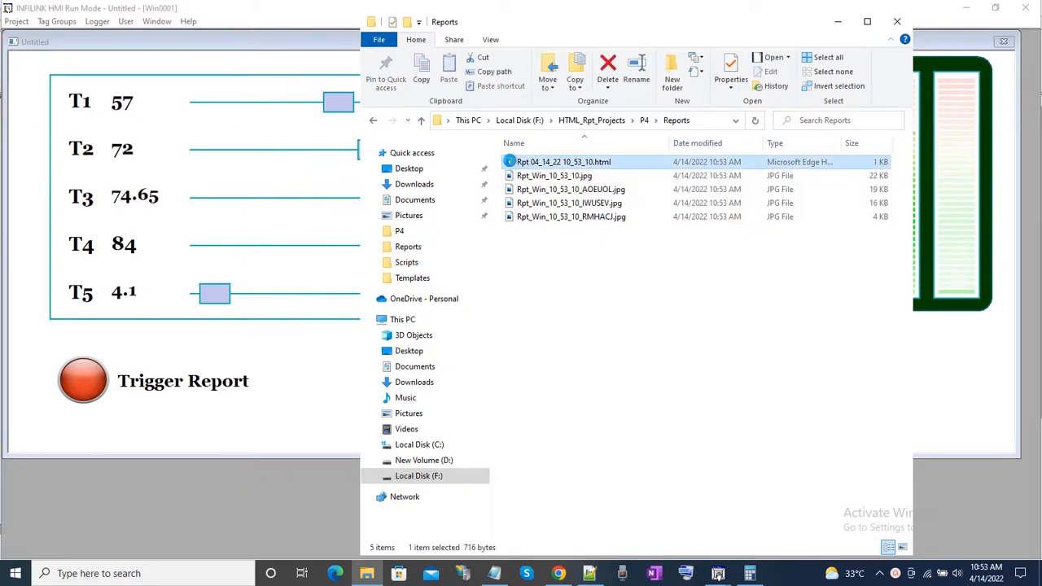
double_click(511, 162)
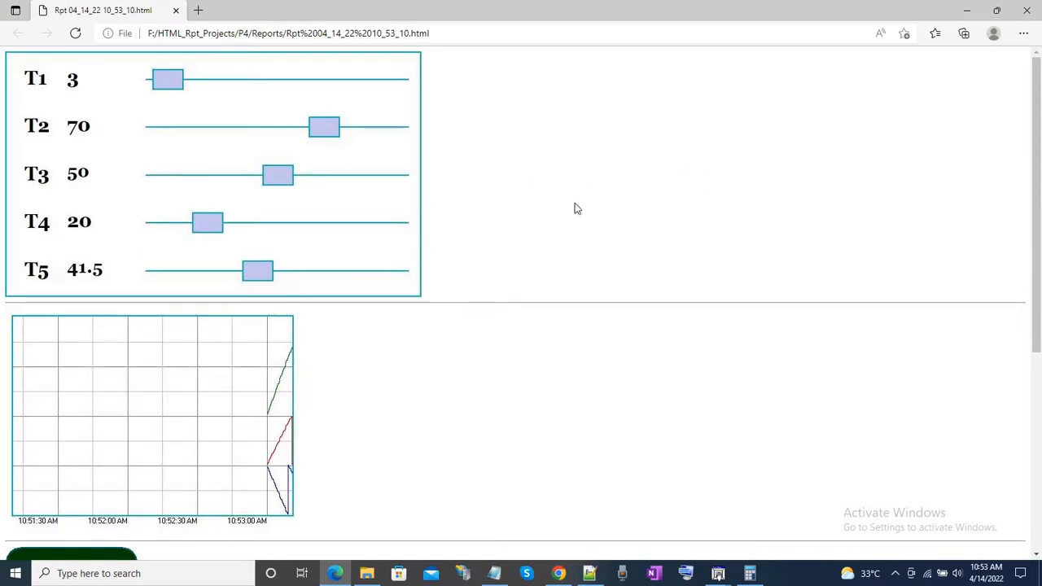
scroll(575, 208, "down", 2)
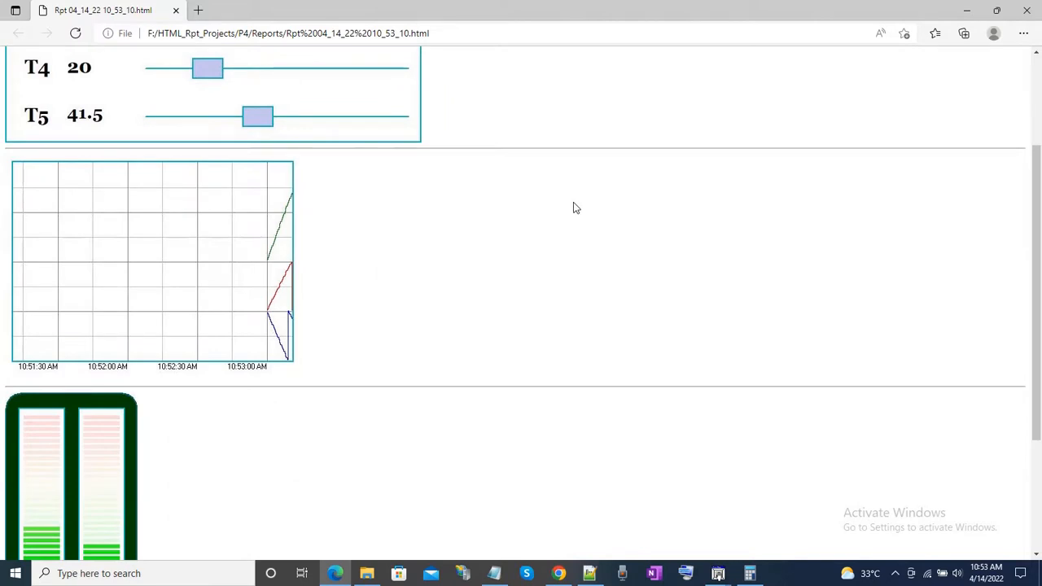
scroll(574, 207, "down", 3)
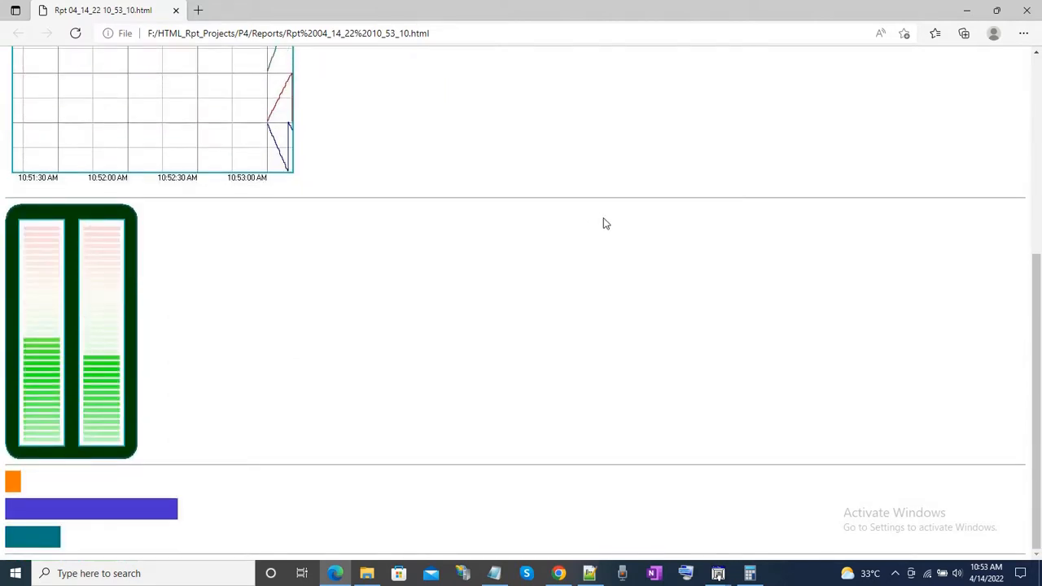
Compare the separate images of the T1–T5 panel, trend, level indicators and bar graphs throughout the generated report.
scroll(604, 224, "up", 5)
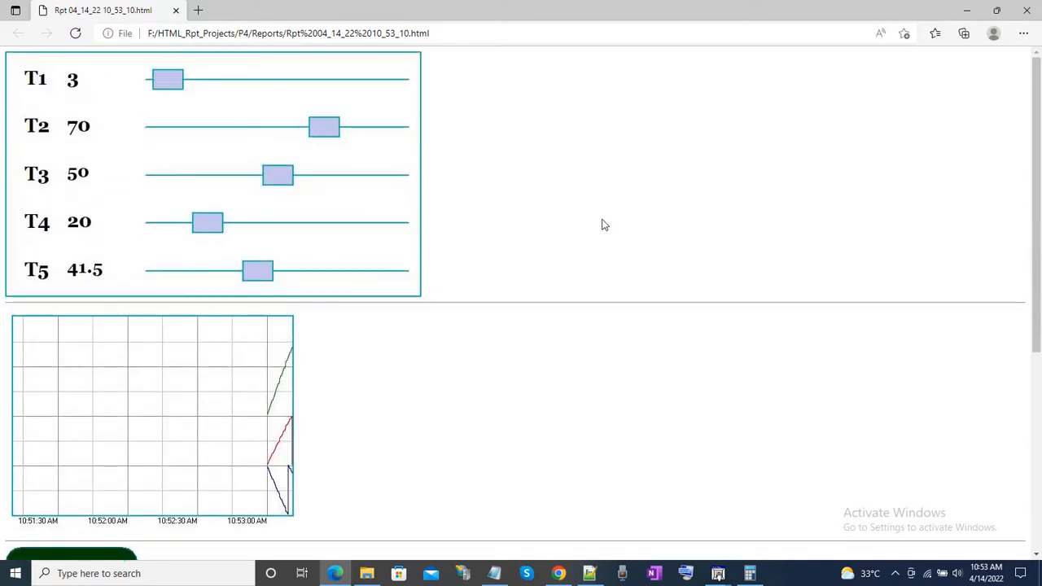
scroll(603, 225, "down", 1)
scroll(603, 225, "down", 4)
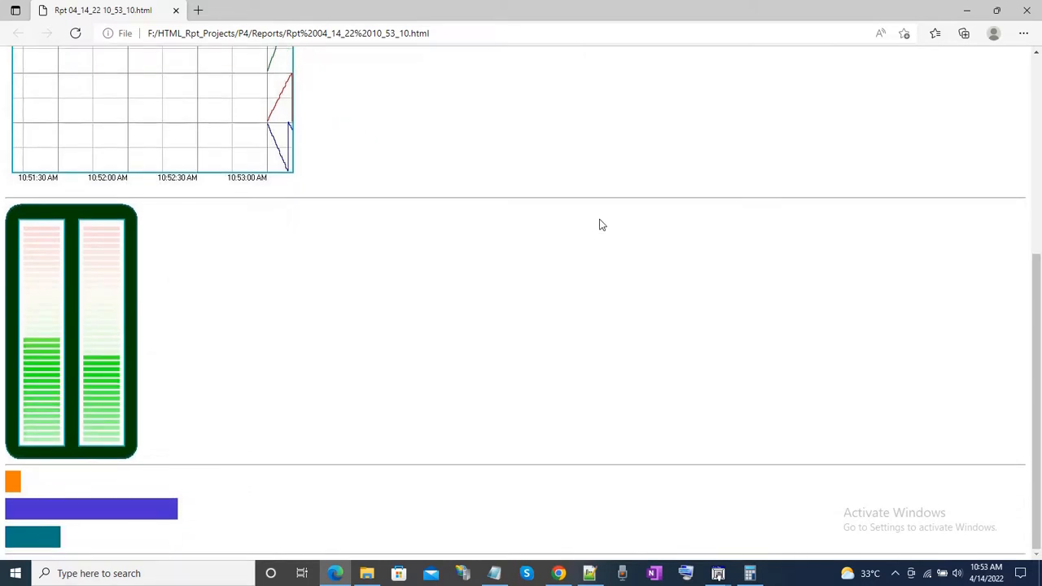
scroll(602, 225, "up", 5)
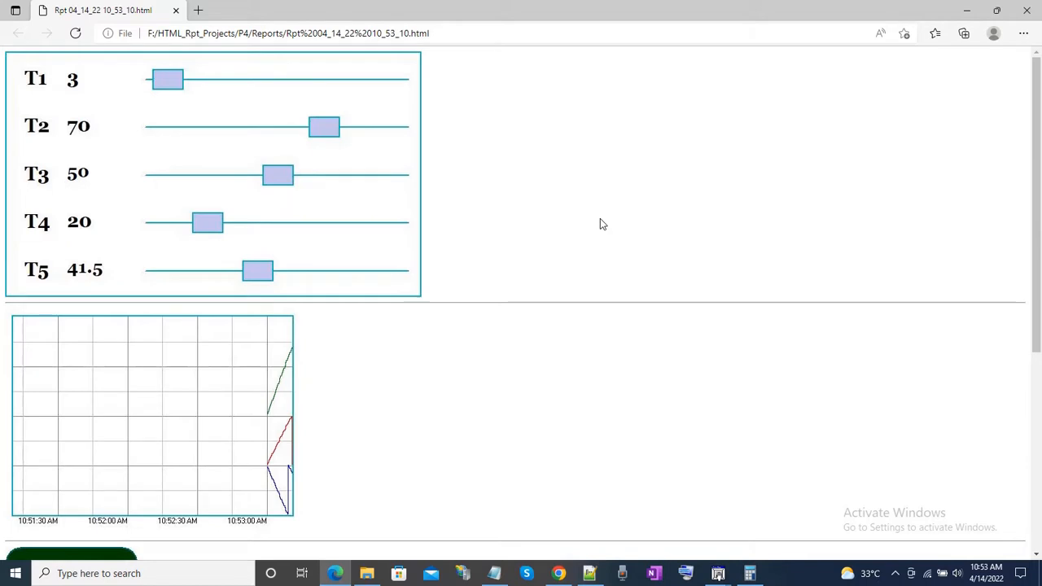
scroll(600, 218, "down", 5)
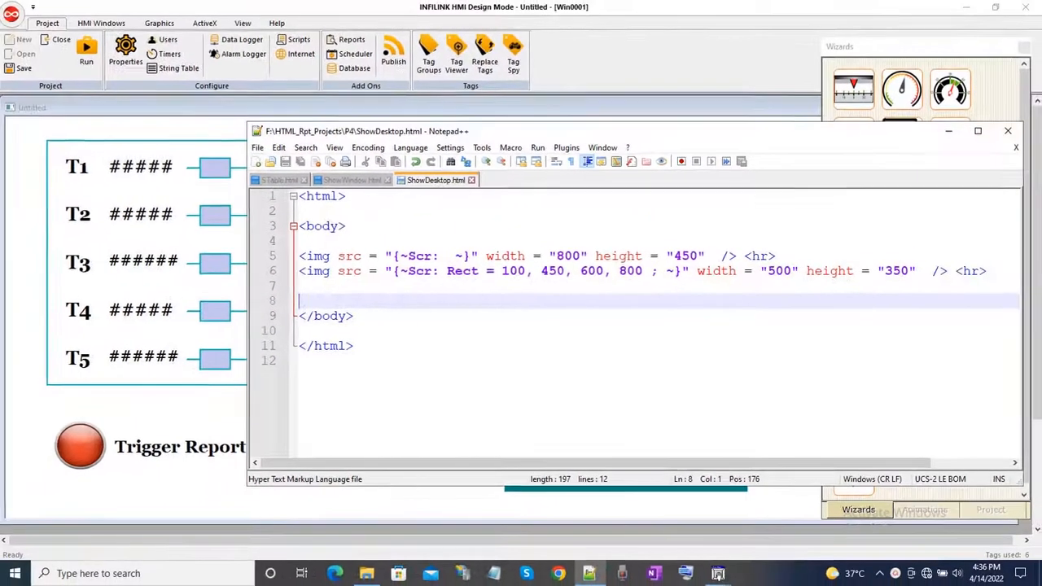
Return from the ShowDesktop.html template to the INFILINK HMI design window and start the project in run mode, accepting the demo timer notice.
left_click(80, 107)
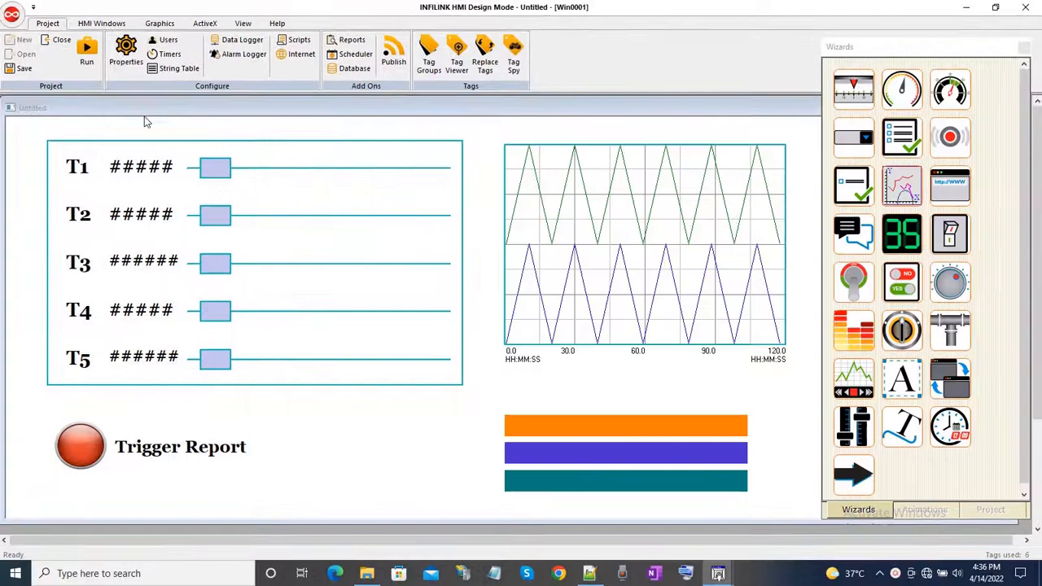
left_click(87, 50)
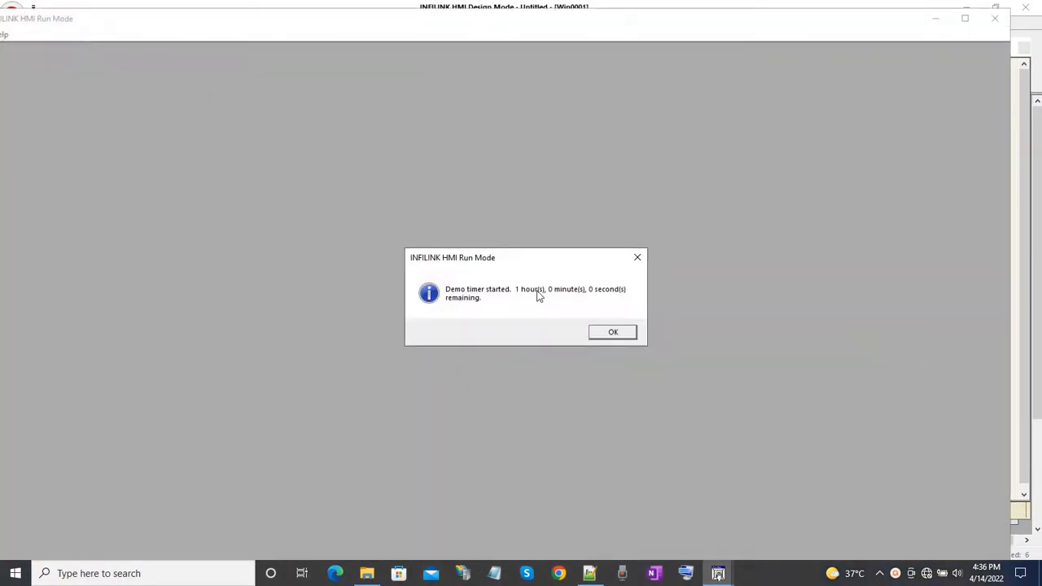
left_click(613, 331)
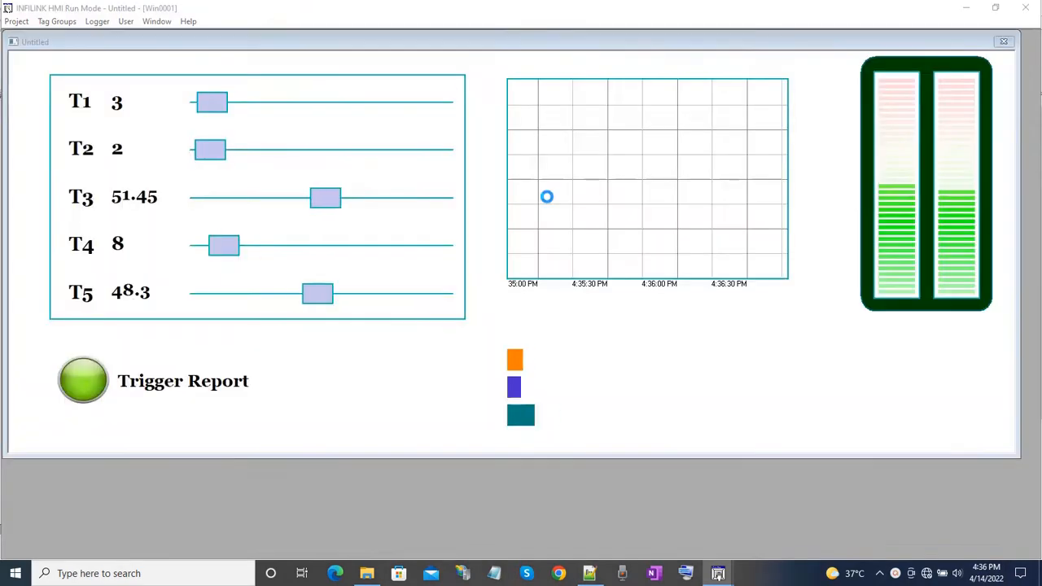
Move the run mode window partly aside so the design window shows beside it, and bring up the INFILINK HMI Event Log Viewer.
left_click_drag(221, 14, 708, 1)
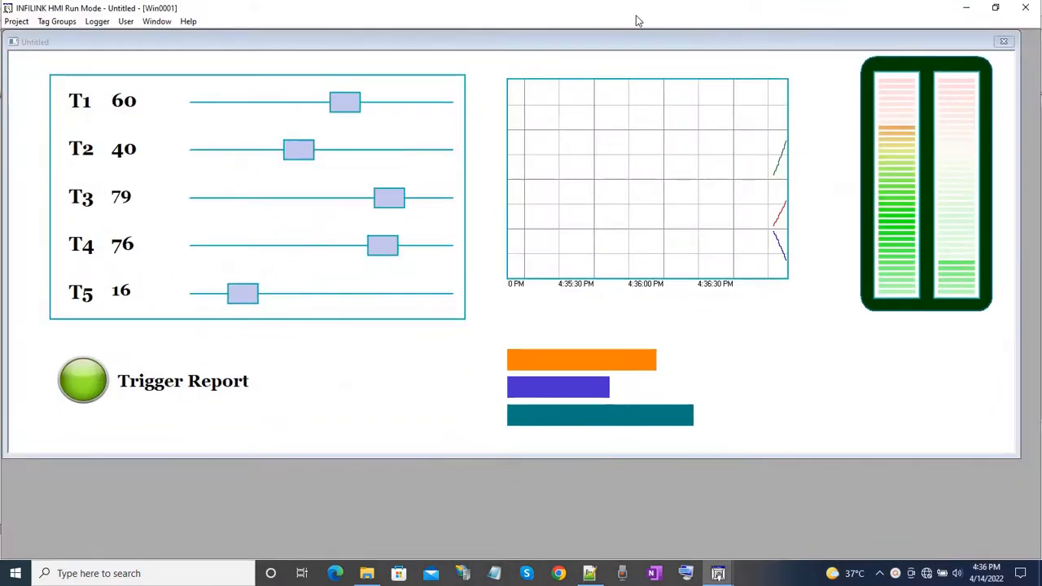
left_click_drag(638, 21, 782, 65)
left_click_drag(449, 56, 765, 56)
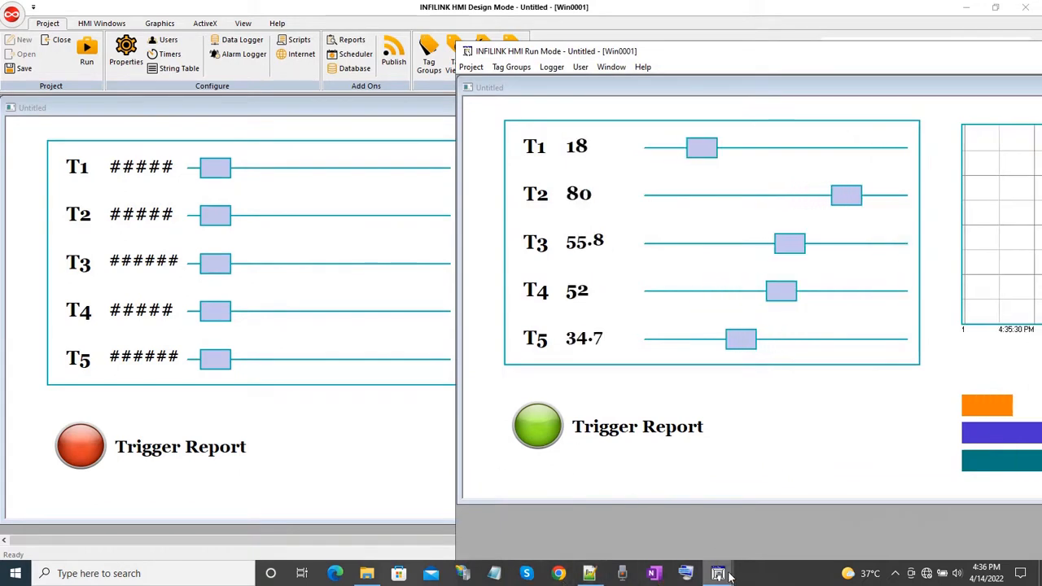
mouse_move(720, 575)
left_click(581, 515)
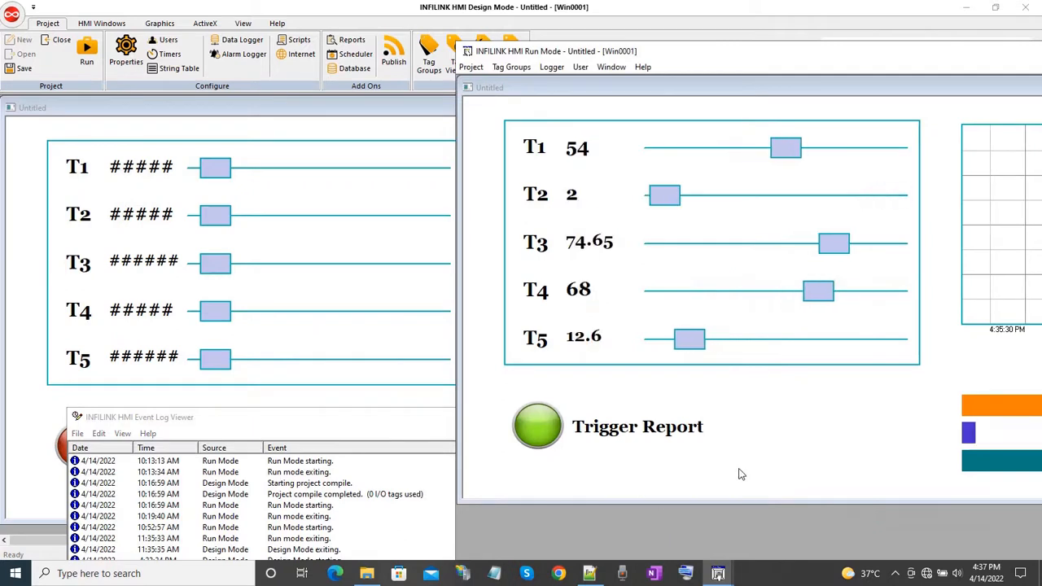
Trigger the report and open the newly generated HTML file from the Reports folder in the browser.
left_click(541, 430)
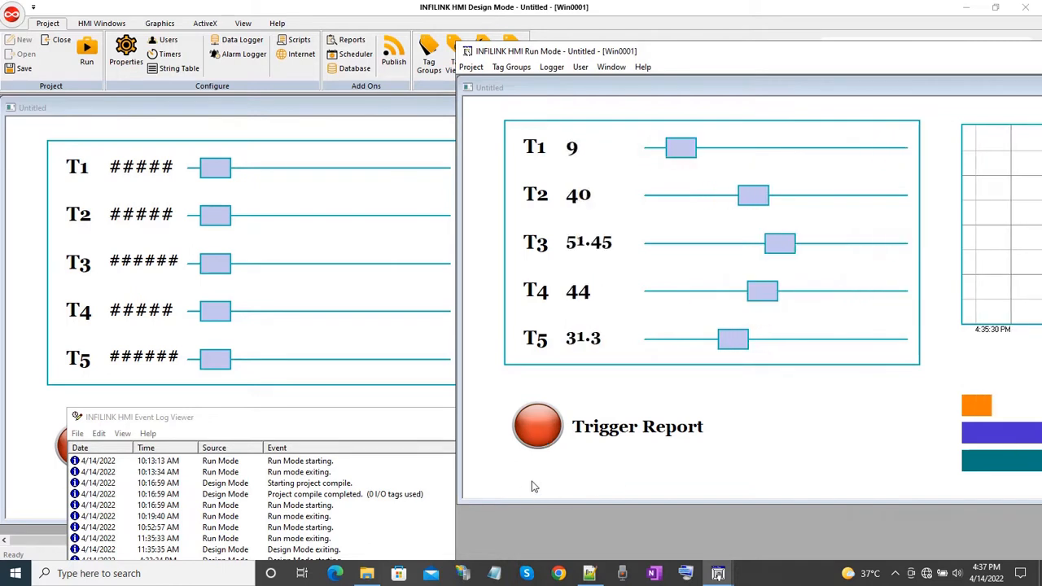
left_click(369, 575)
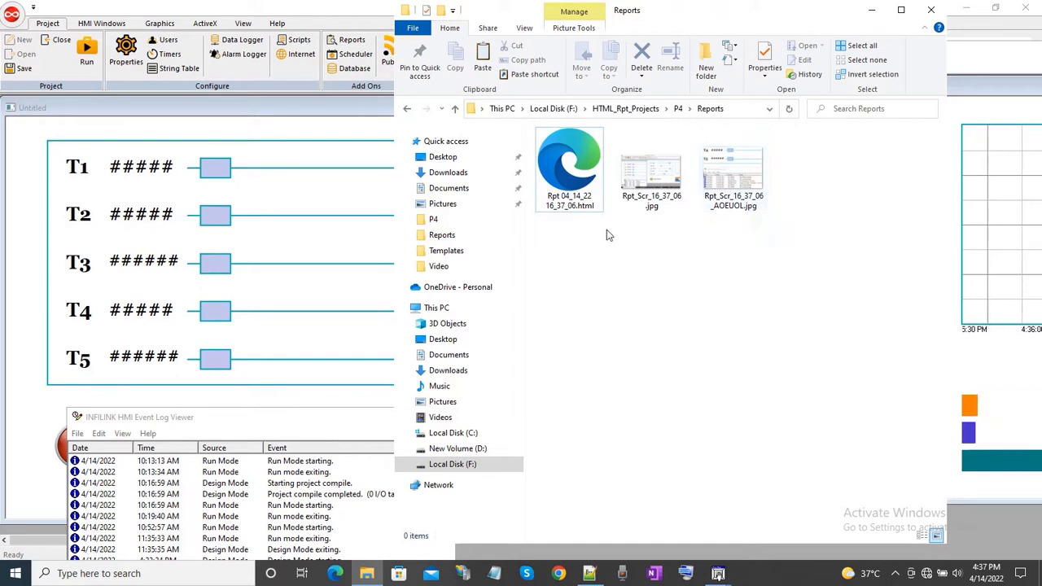
left_click(570, 166)
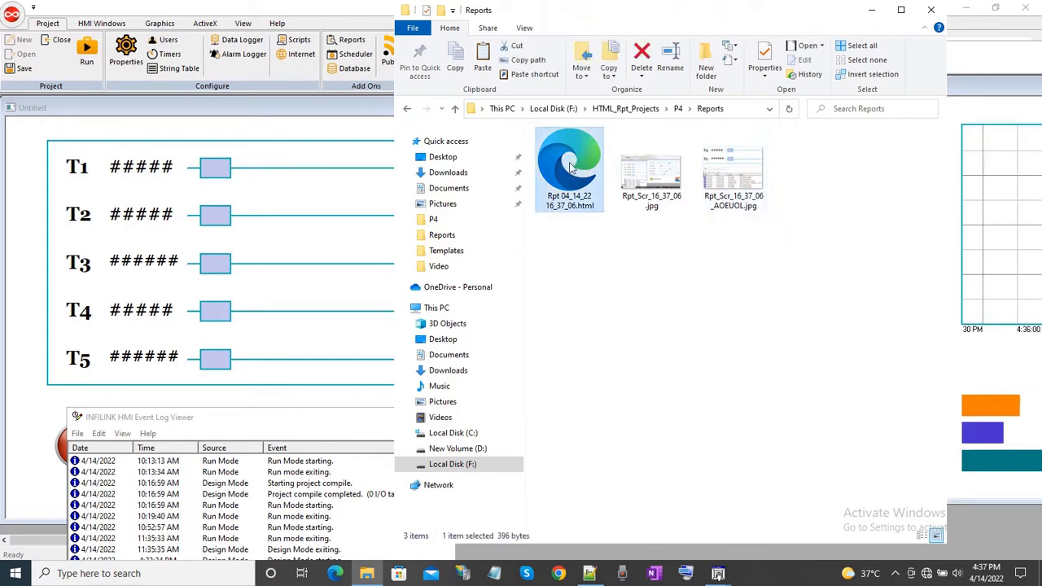
double_click(570, 167)
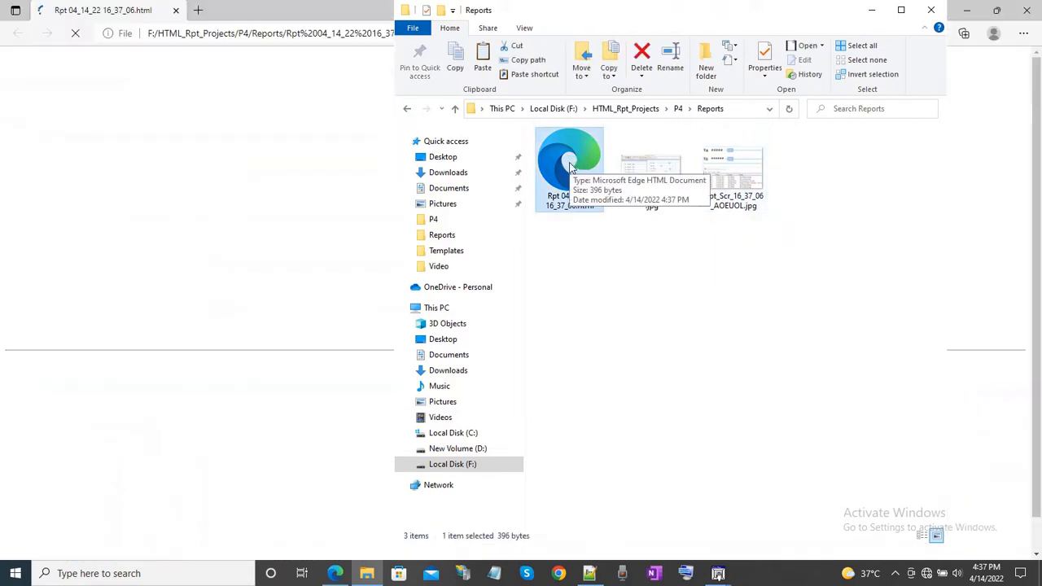
left_click(151, 8)
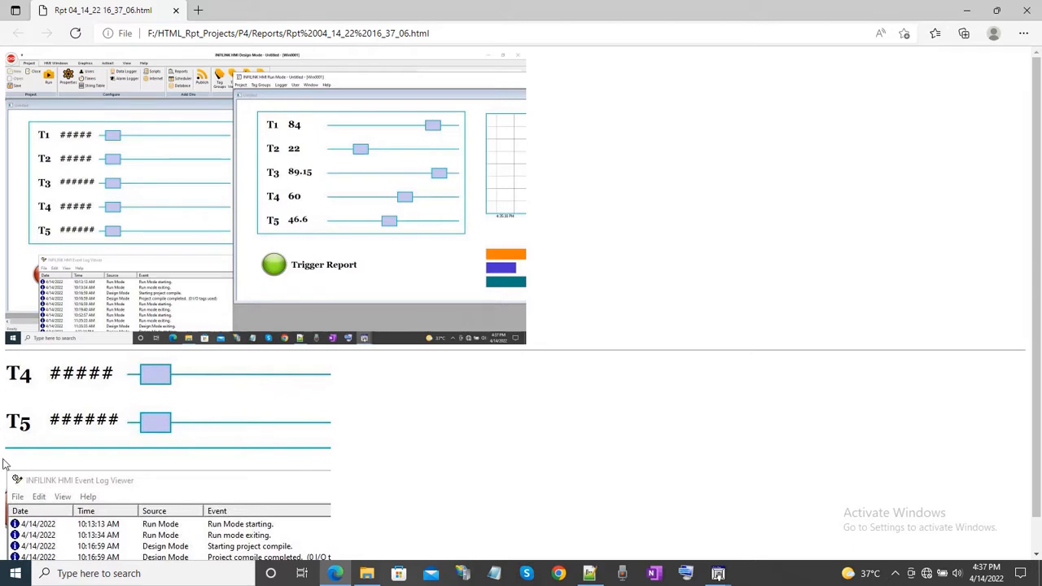
Examine the report's full desktop and cropped screen images, then close the browser and return to the run mode window, maximized.
scroll(475, 470, "down", 1)
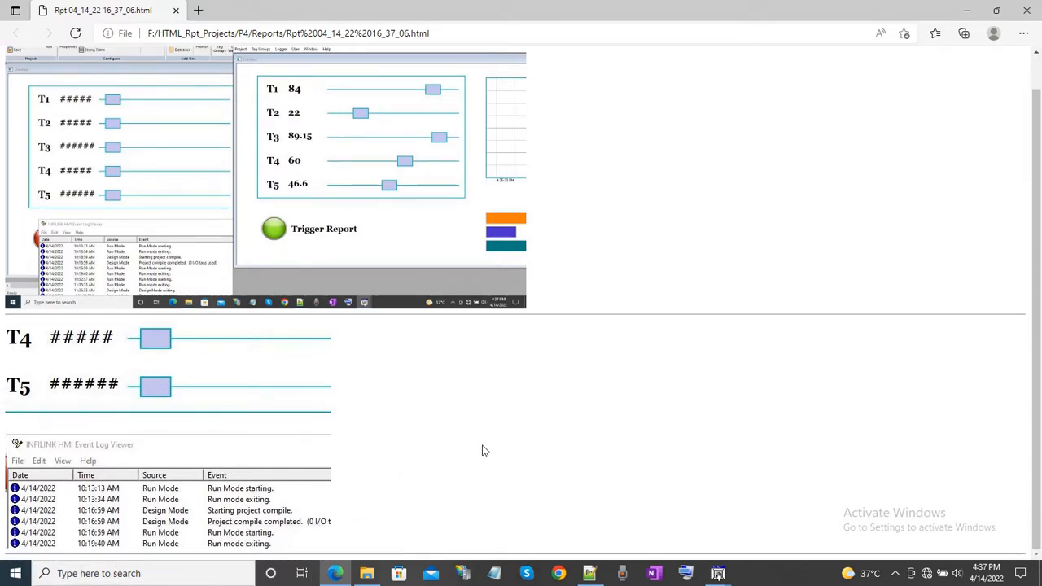
scroll(481, 452, "up", 1)
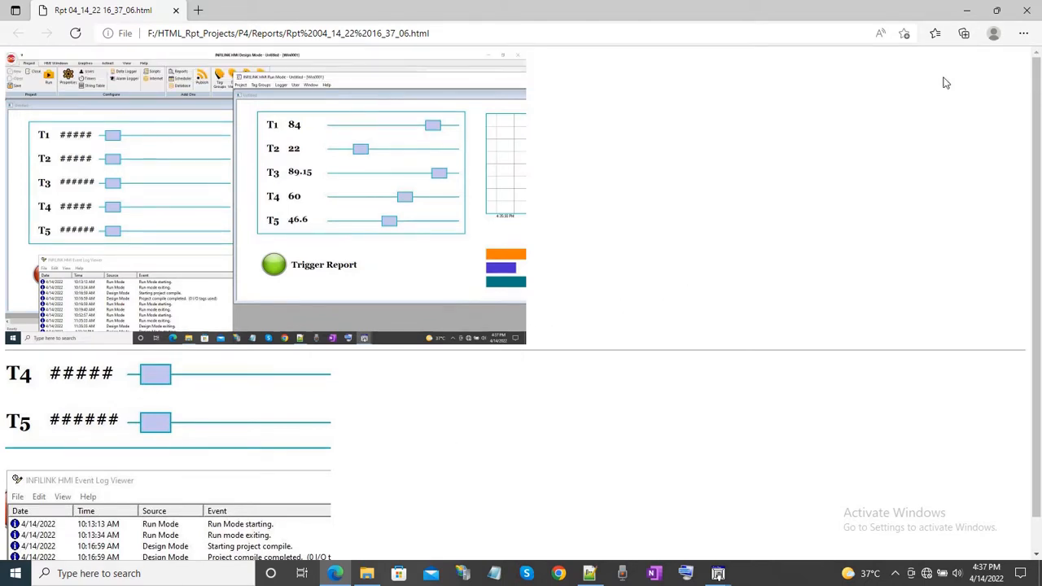
left_click(1028, 11)
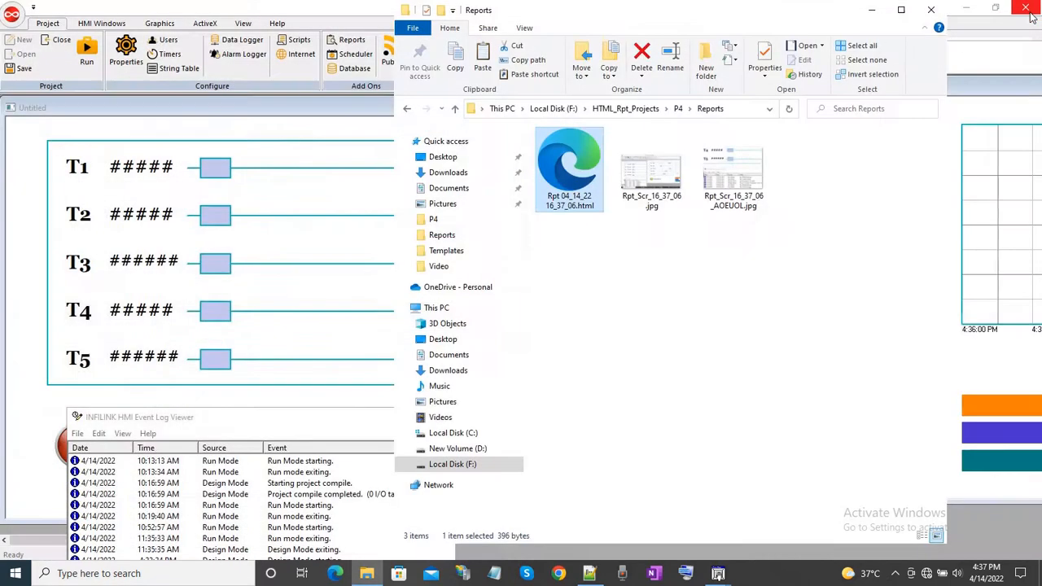
left_click(872, 11)
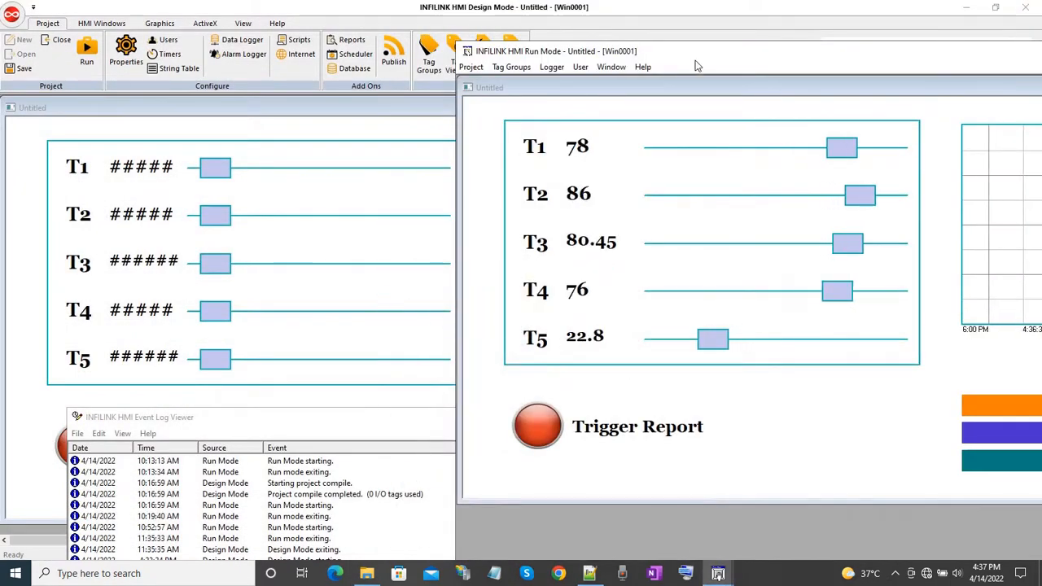
double_click(712, 54)
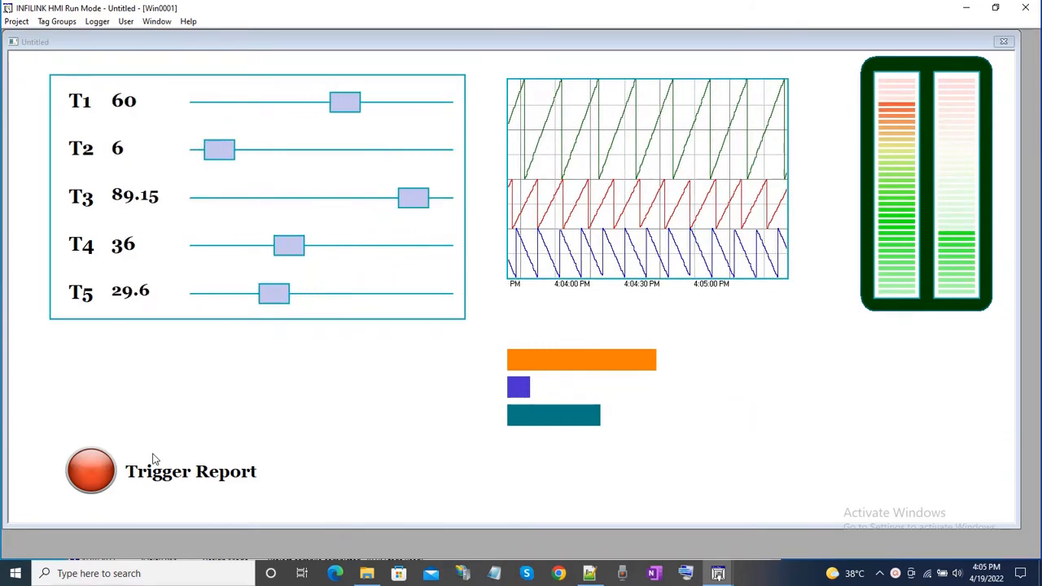
Trigger the full-page report and open the generated HTML file from P4's Reports folder in Google Chrome.
left_click(94, 472)
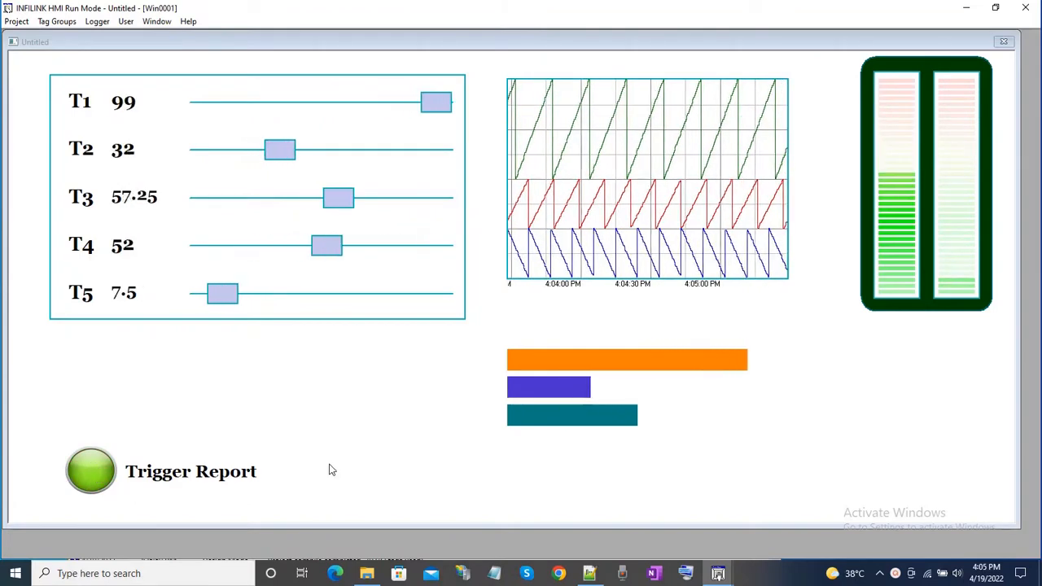
left_click(366, 574)
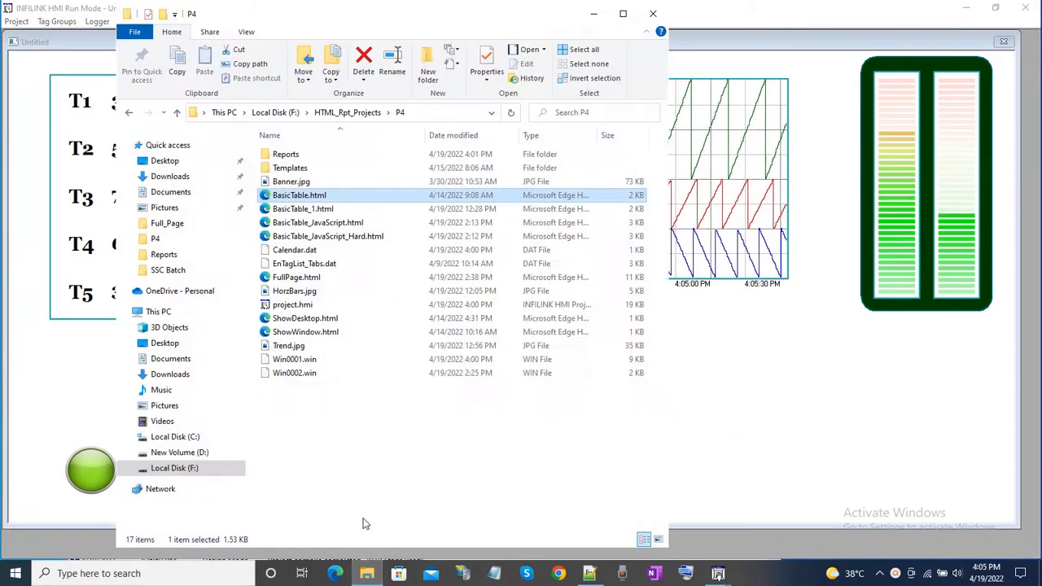
double_click(281, 154)
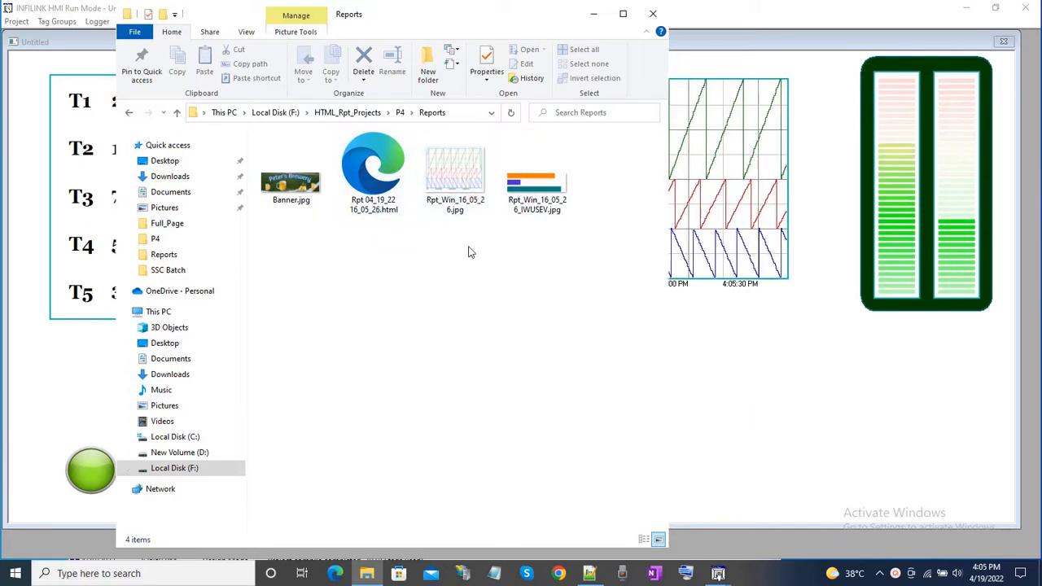
left_click(376, 163)
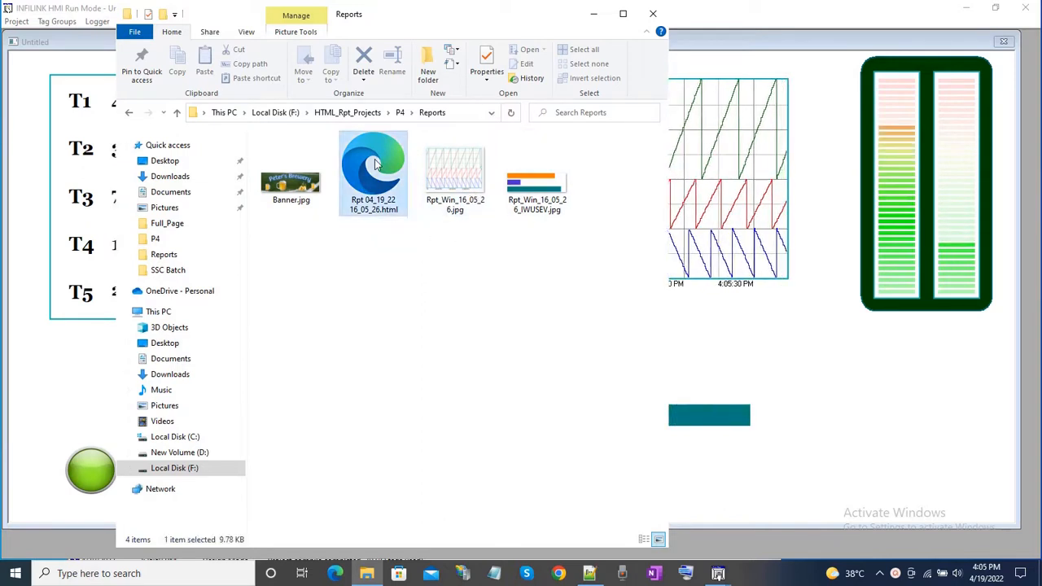
right_click(375, 160)
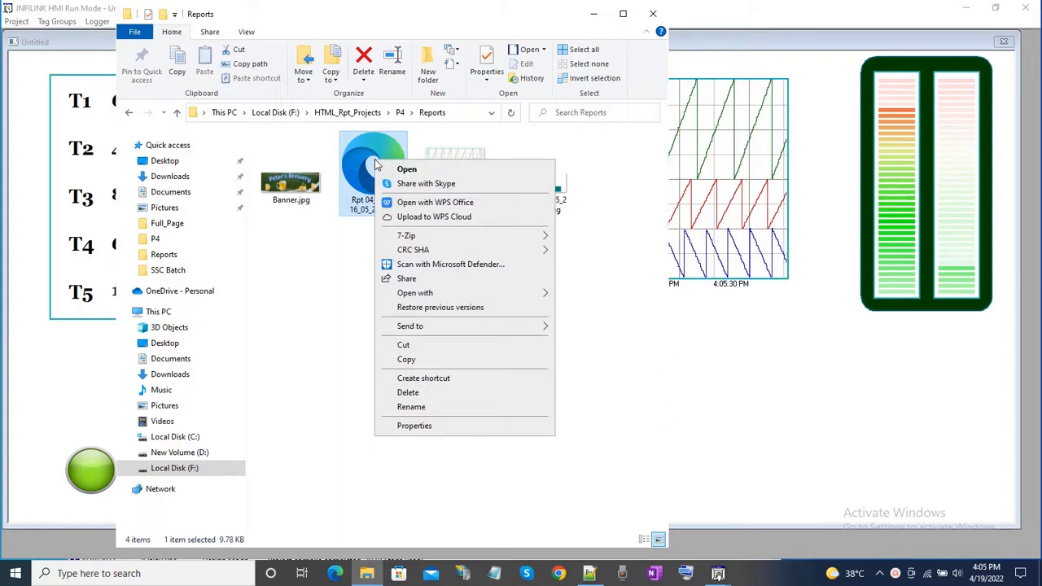
mouse_move(469, 295)
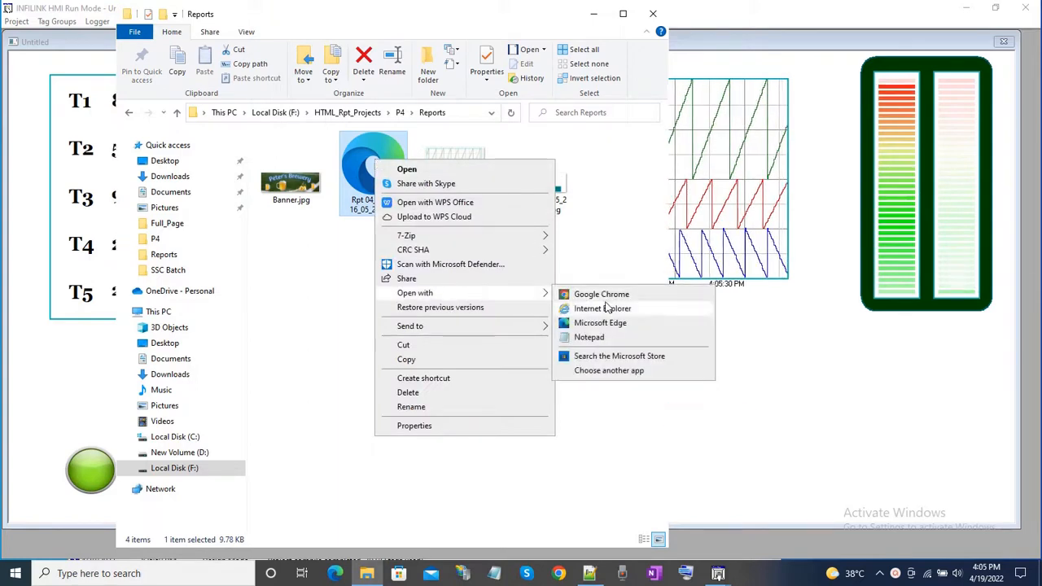
left_click(627, 297)
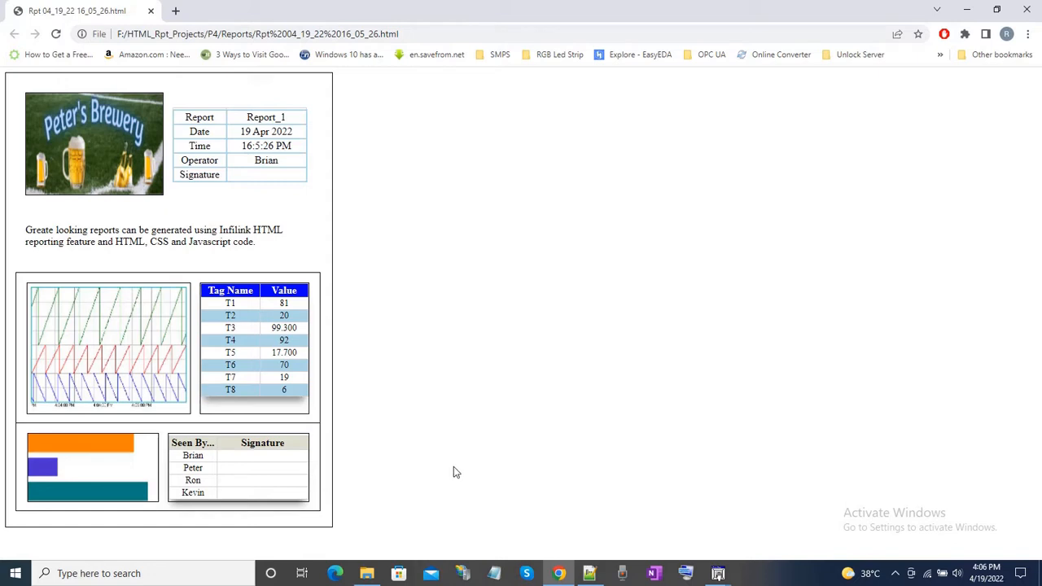
Examine the FullPage.html template in Notepad++ from its table styles to the tag and window placeholders, then return to the report in Chrome.
left_click(589, 573)
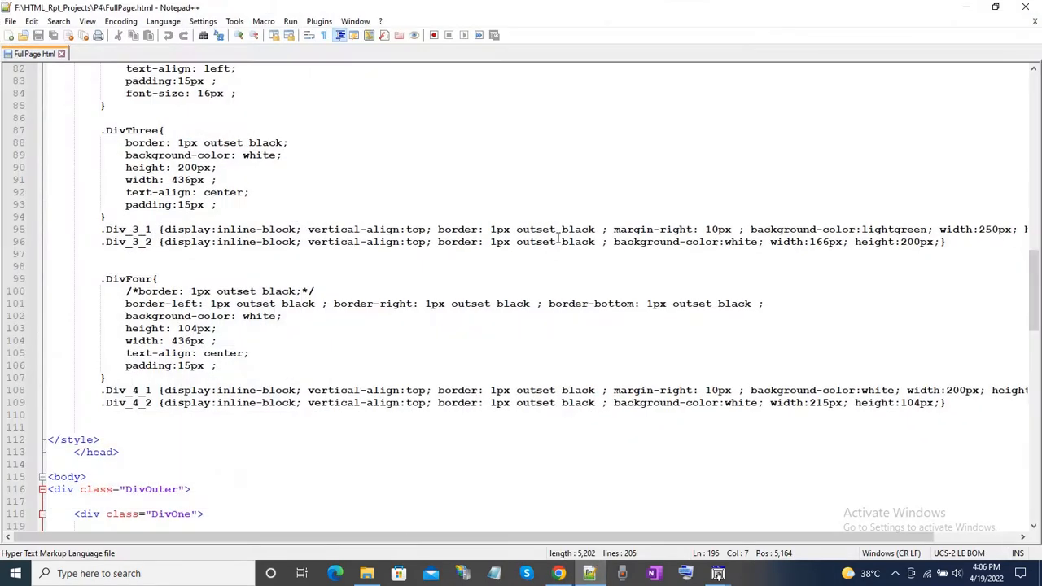
left_click(1038, 91)
scroll(1038, 92, "up", 3)
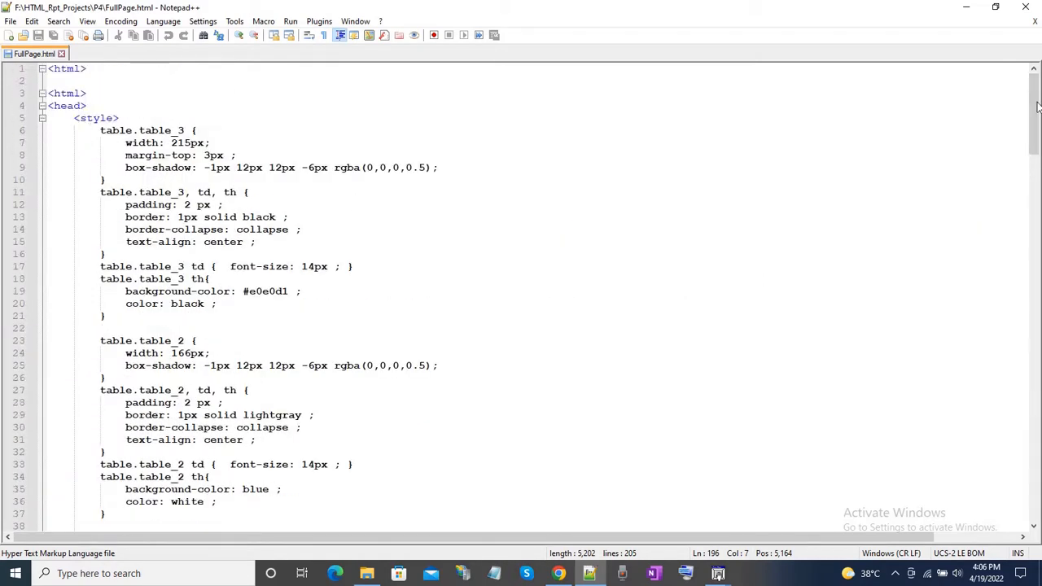
left_click(274, 83)
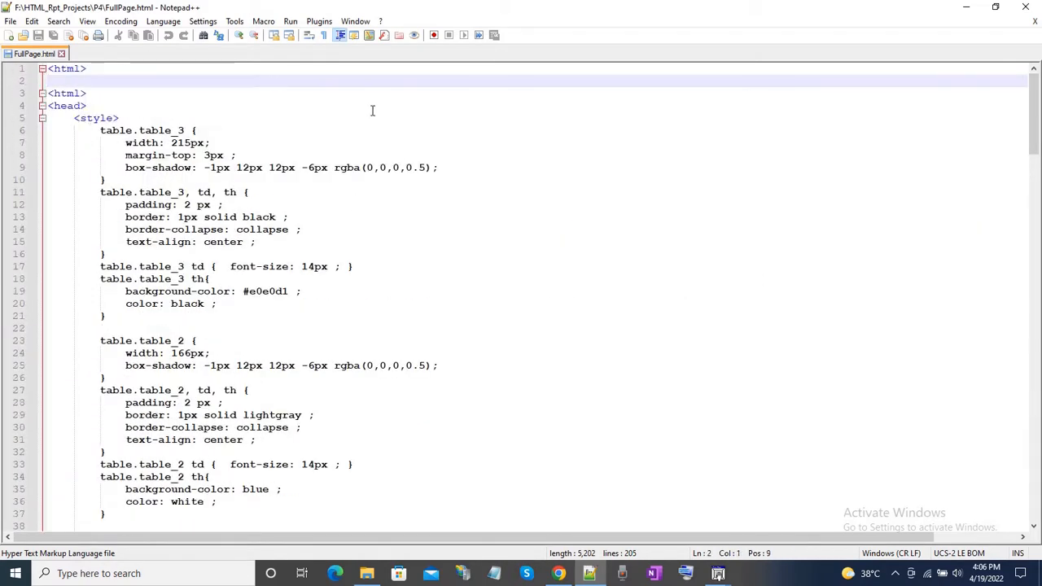
scroll(372, 111, "down", 4)
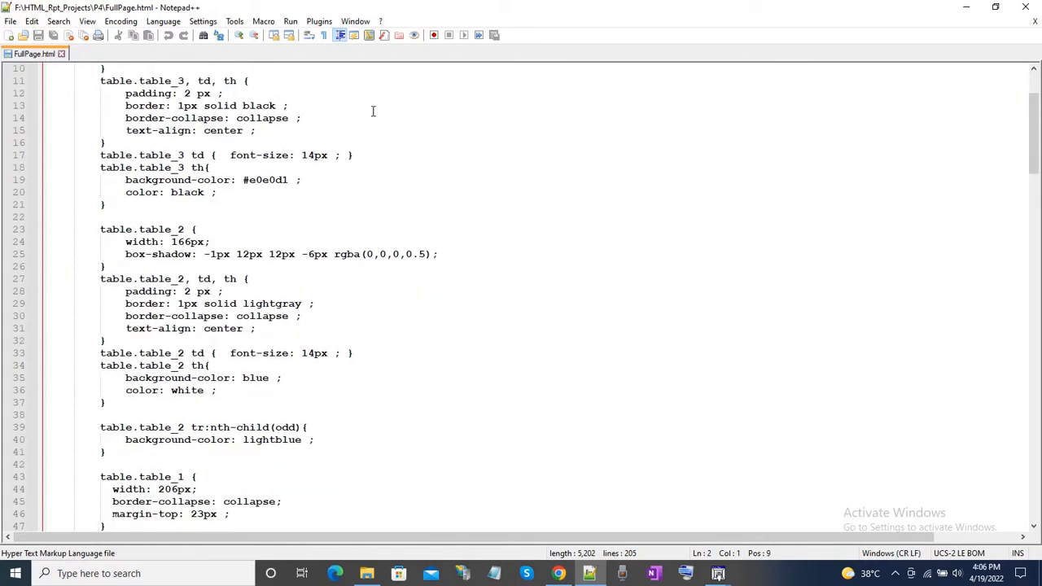
scroll(373, 112, "down", 1)
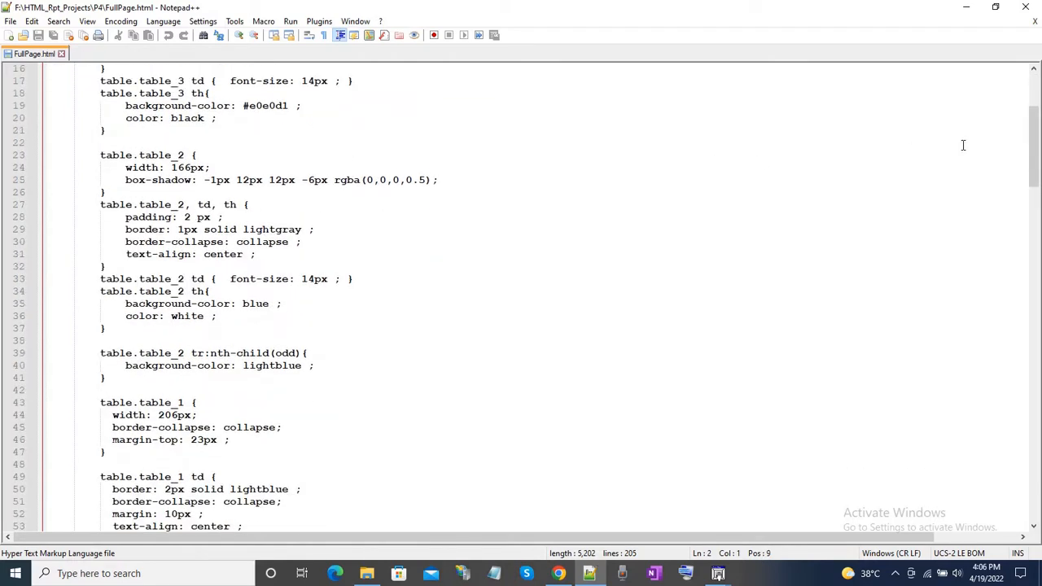
left_click_drag(1034, 135, 1028, 463)
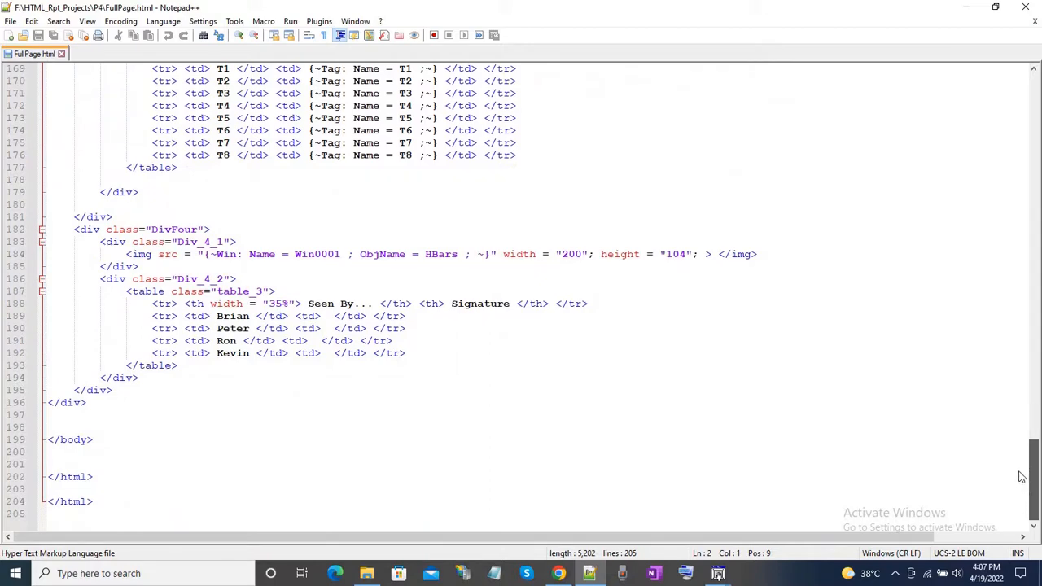
left_click_drag(1022, 473, 972, 122)
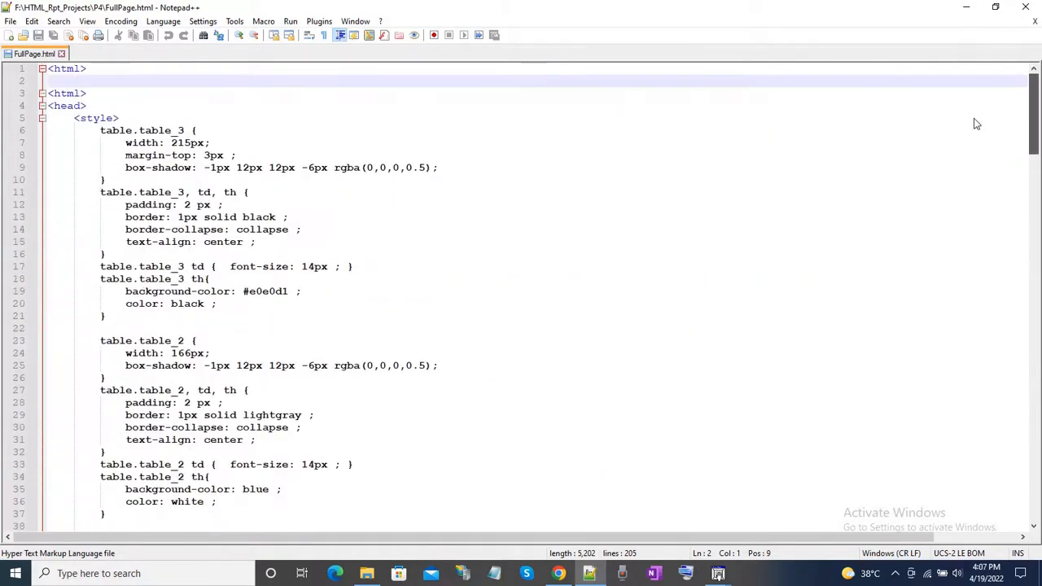
left_click(969, 10)
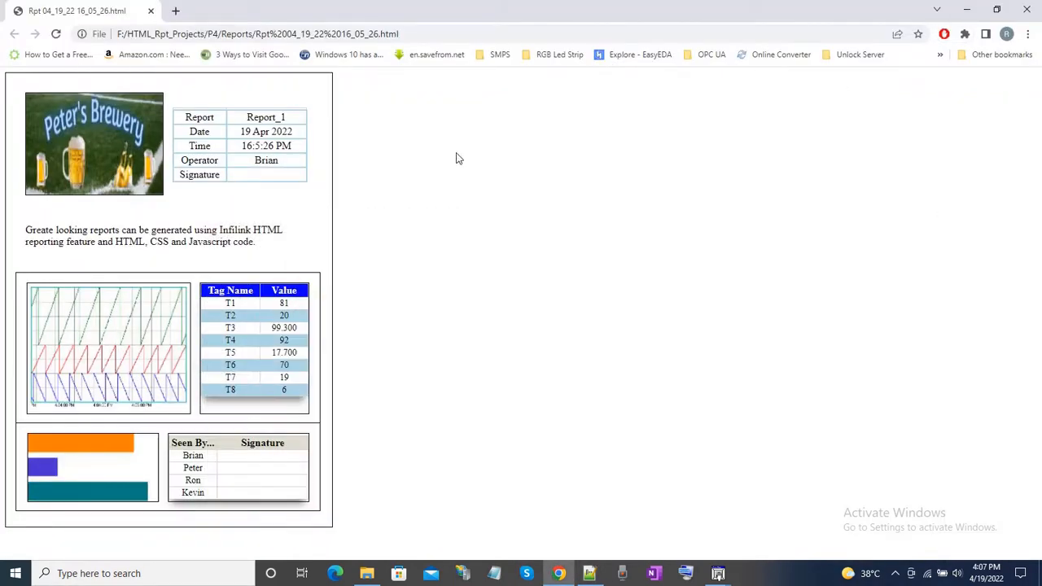
Close the browser, trigger another full-page report in run mode, and open the newest HTML file from P4's Reports folder in Google Chrome.
left_click(1024, 11)
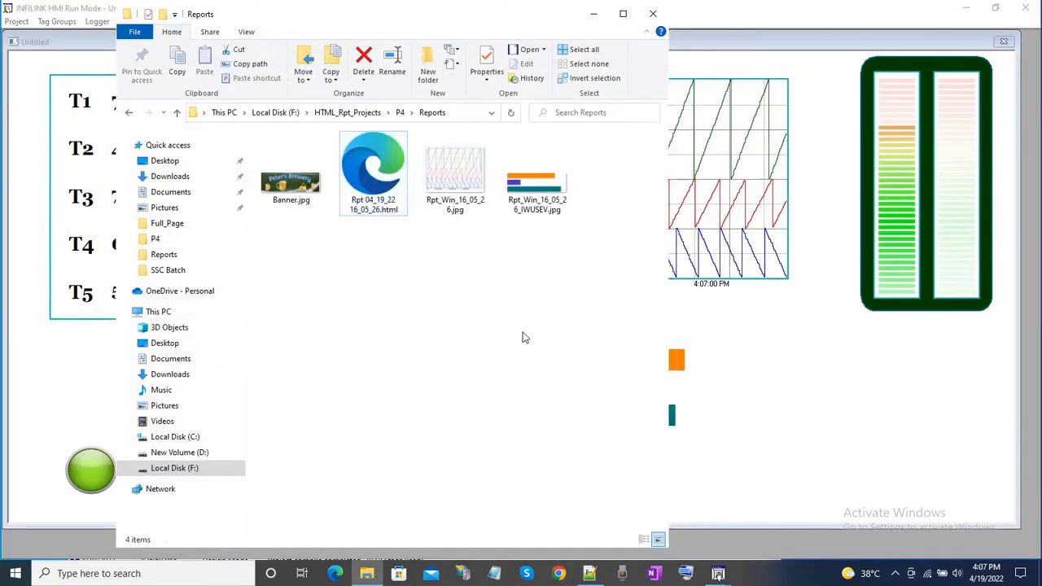
left_click(876, 411)
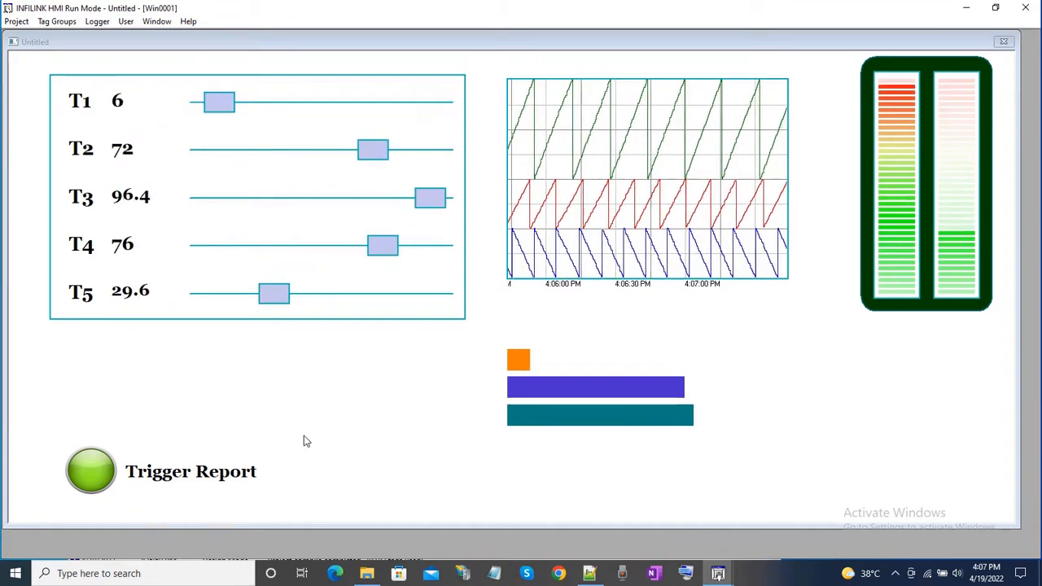
left_click(102, 480)
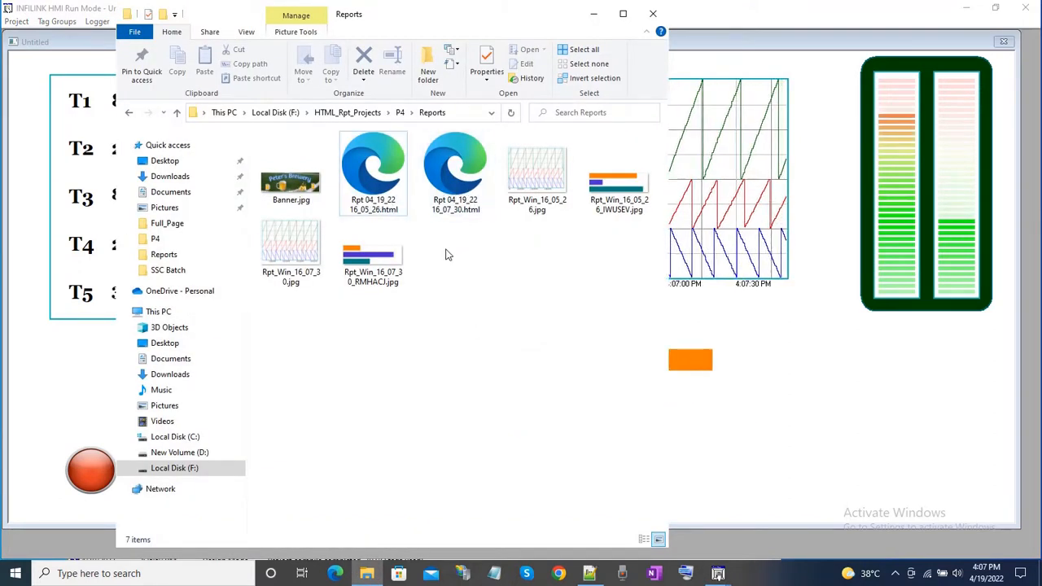
left_click(457, 171)
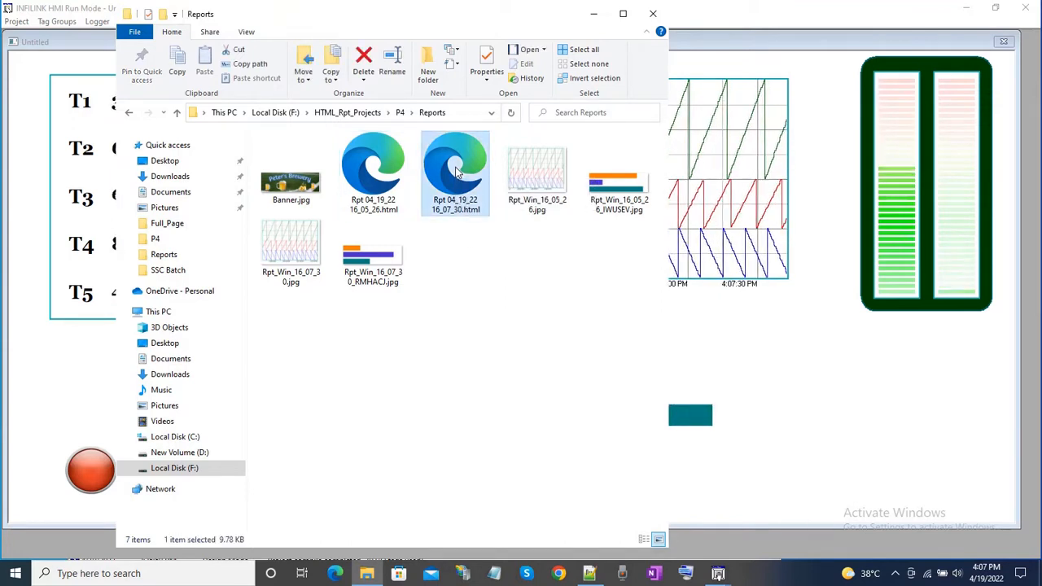
right_click(457, 171)
mouse_move(521, 303)
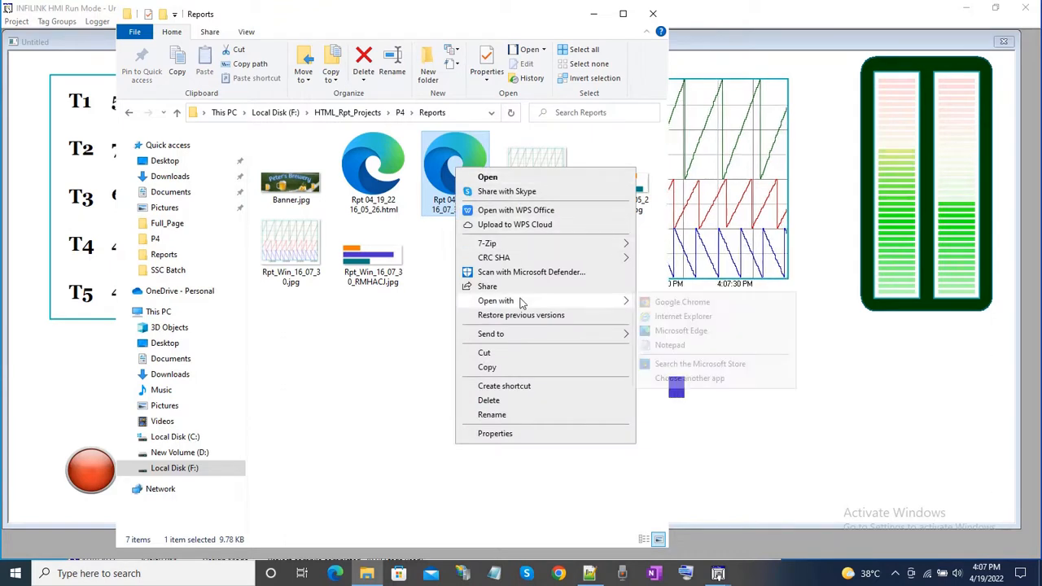
left_click(664, 305)
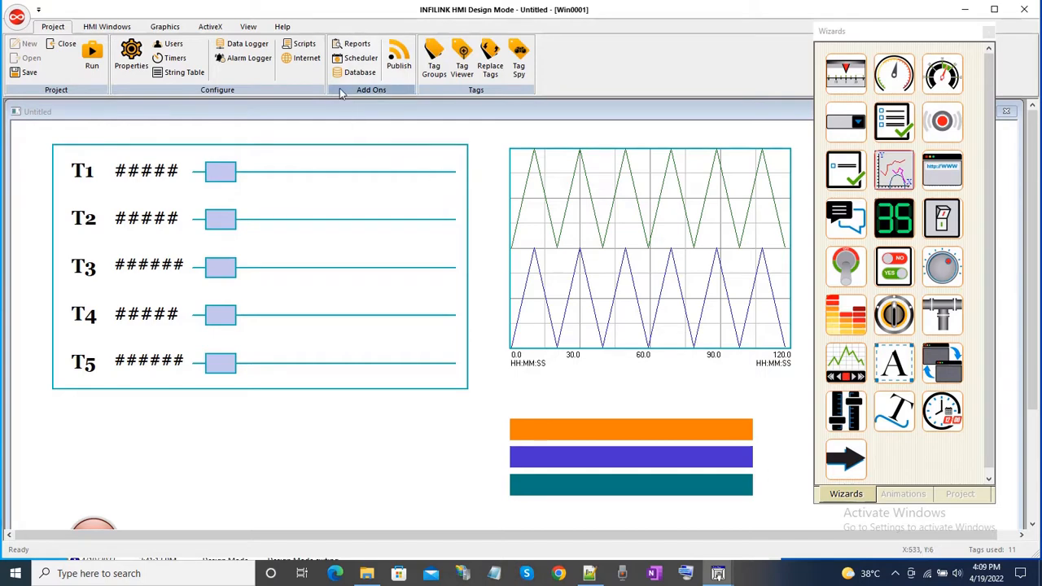
Open the Report_1 configuration in design mode and assign BasicTable_JavaScript.html from the P4 folder as Template 2.
left_click(360, 49)
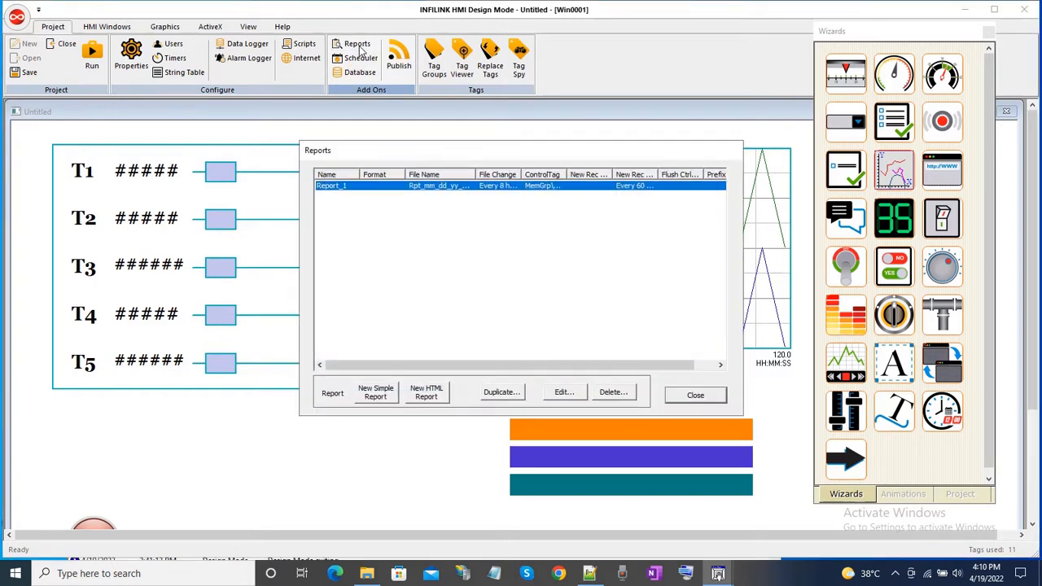
left_click(453, 246)
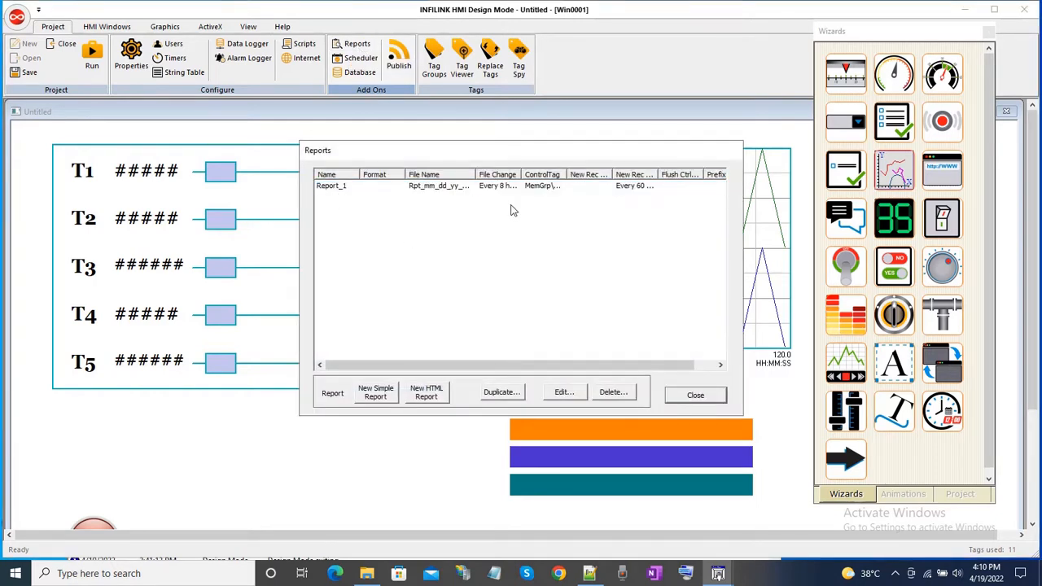
double_click(437, 186)
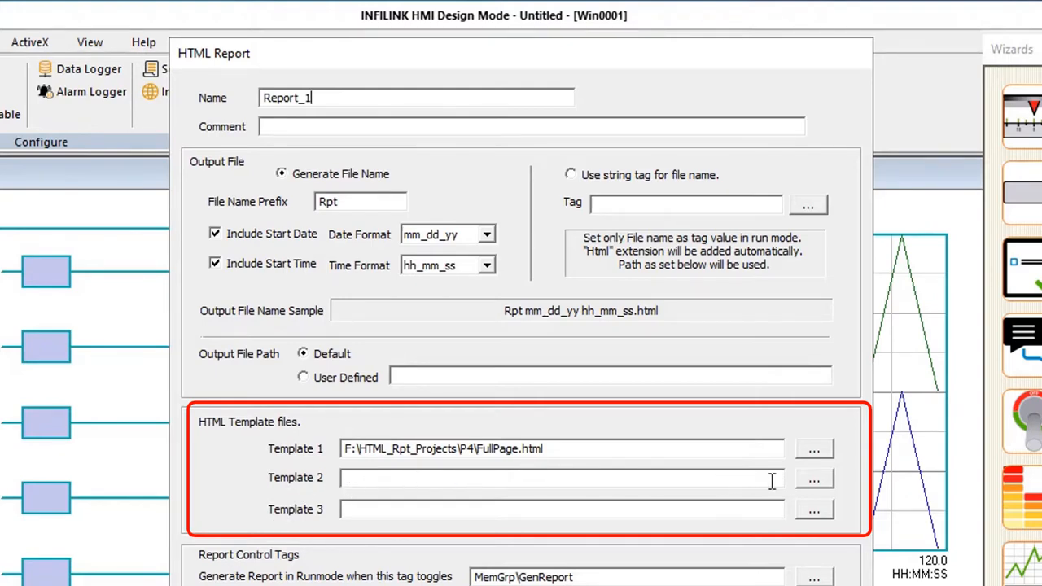
left_click(815, 480)
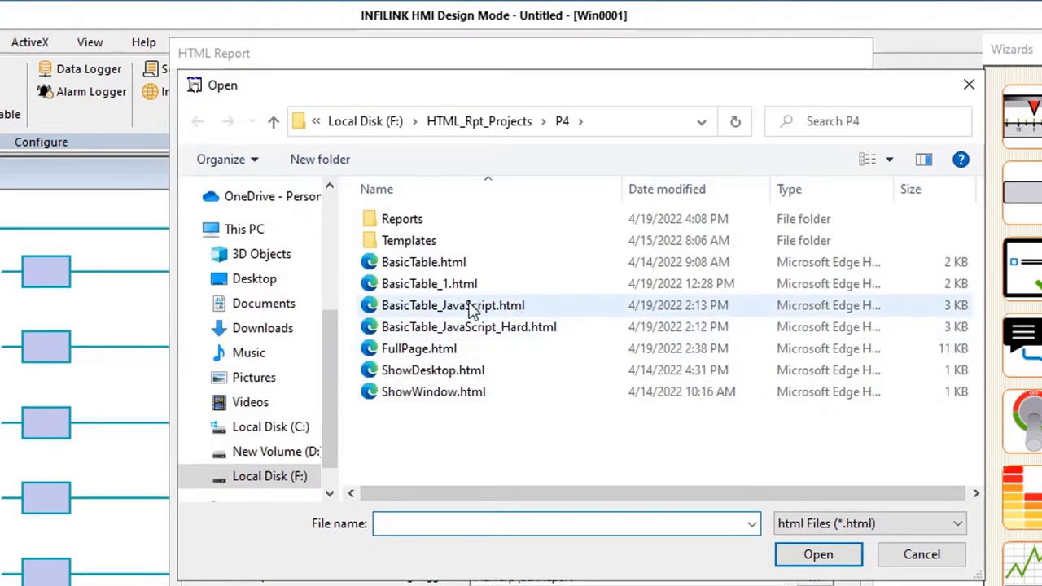
double_click(526, 306)
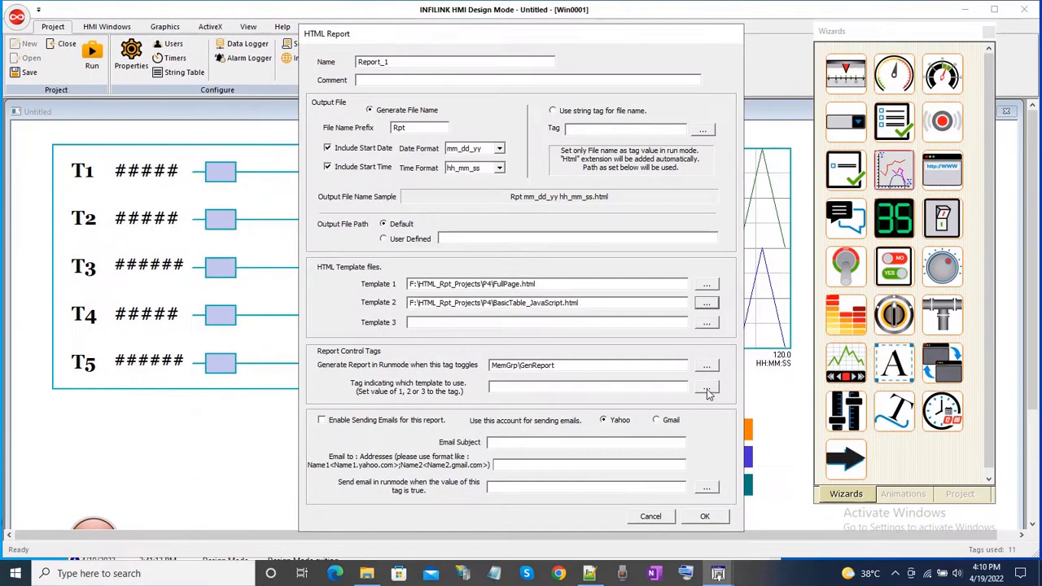
Assign MemGrp\TemplateNumber as the tag indicating which template to use, accept the report settings, and save the project.
left_click(707, 388)
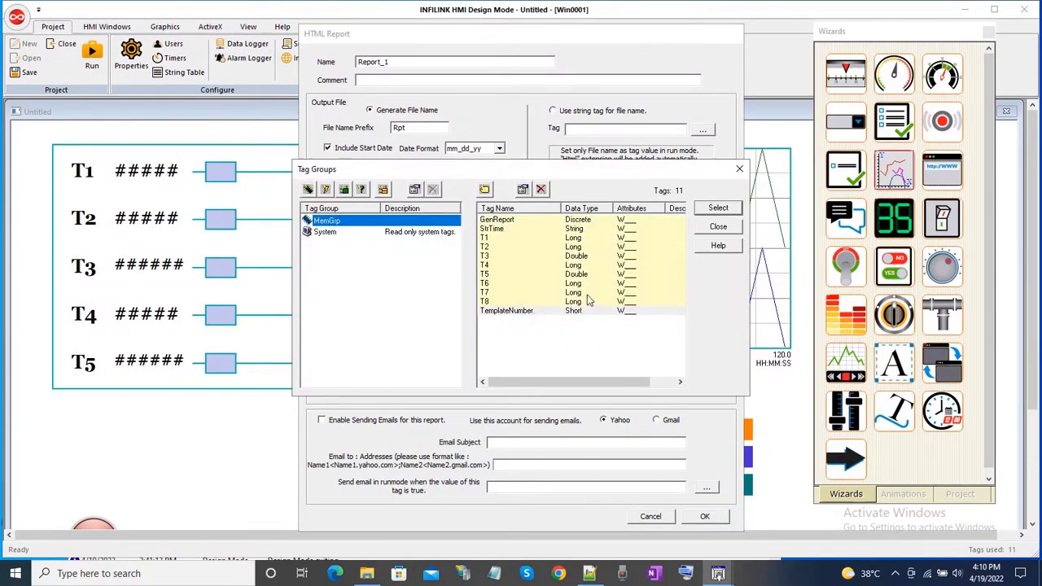
double_click(521, 311)
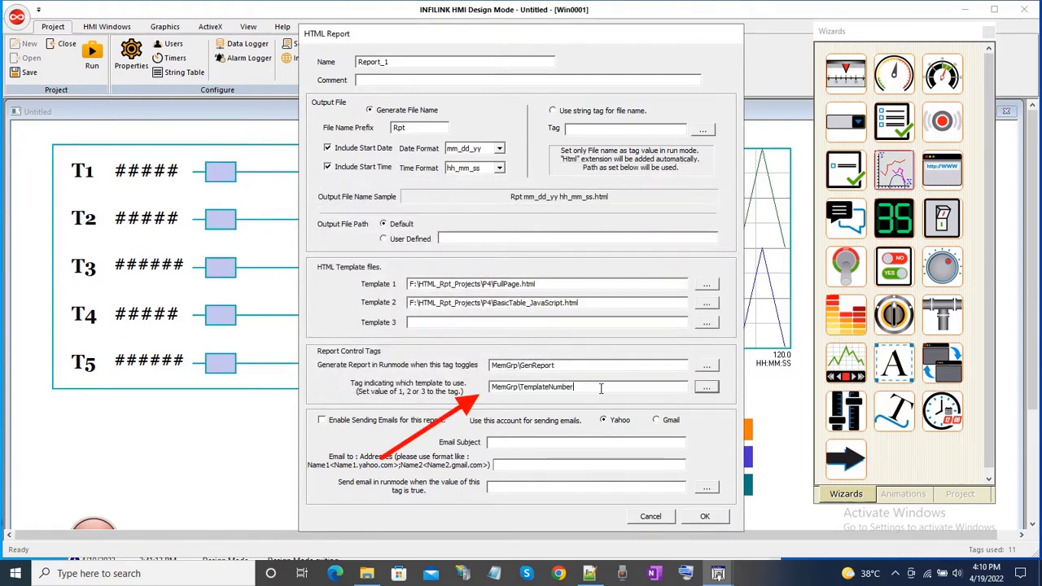
left_click(704, 518)
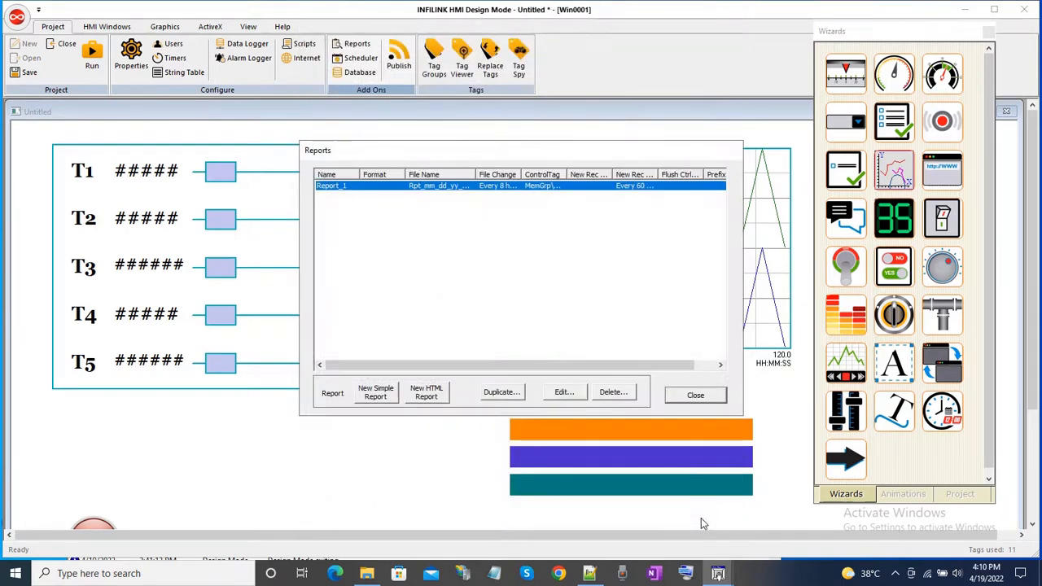
left_click(697, 398)
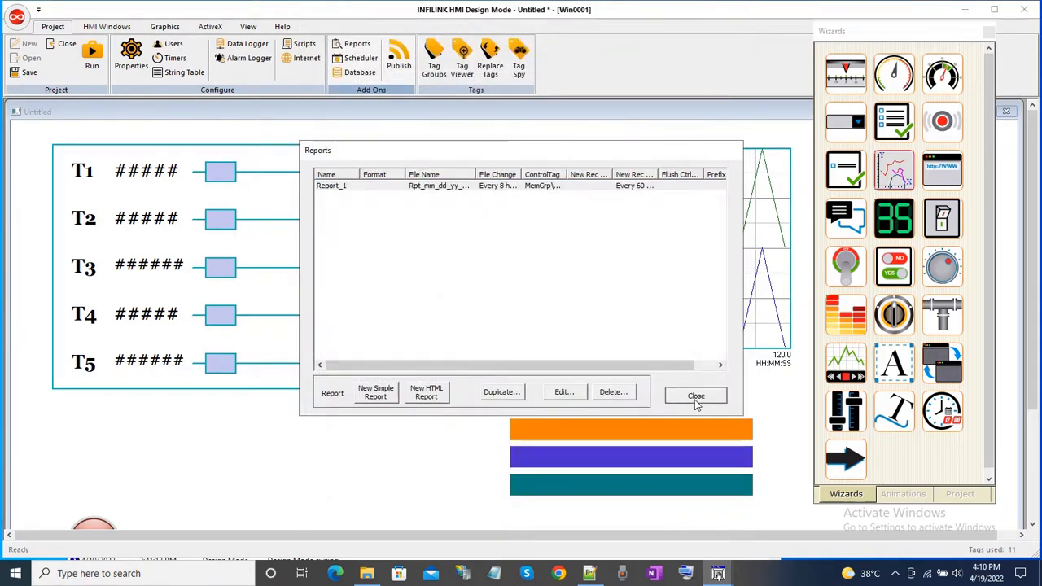
left_click(18, 76)
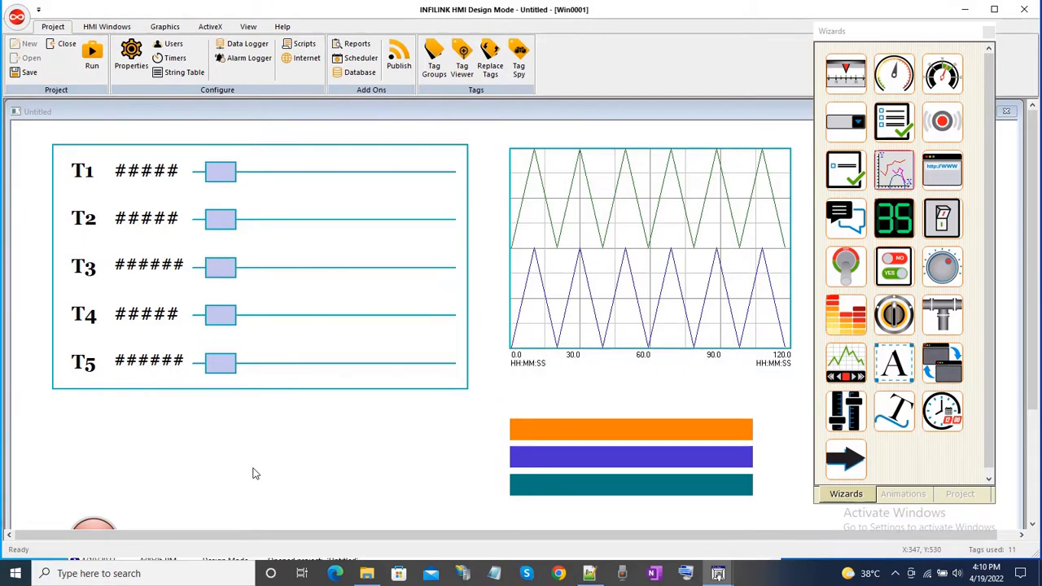
Open window Win0002 and copy its "Select Template:" label together with the 1–2 selector switch.
left_click(959, 494)
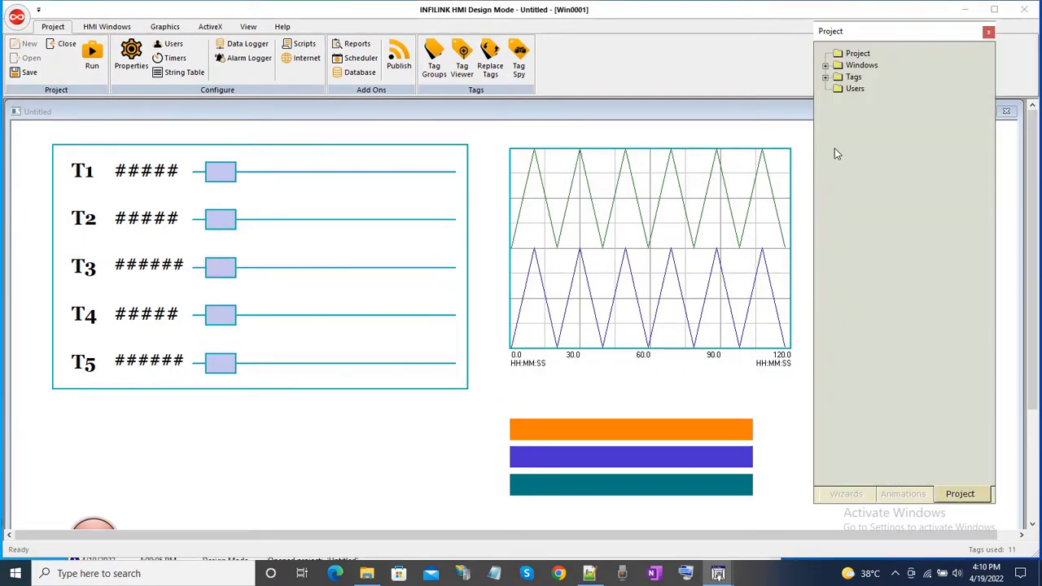
left_click(826, 65)
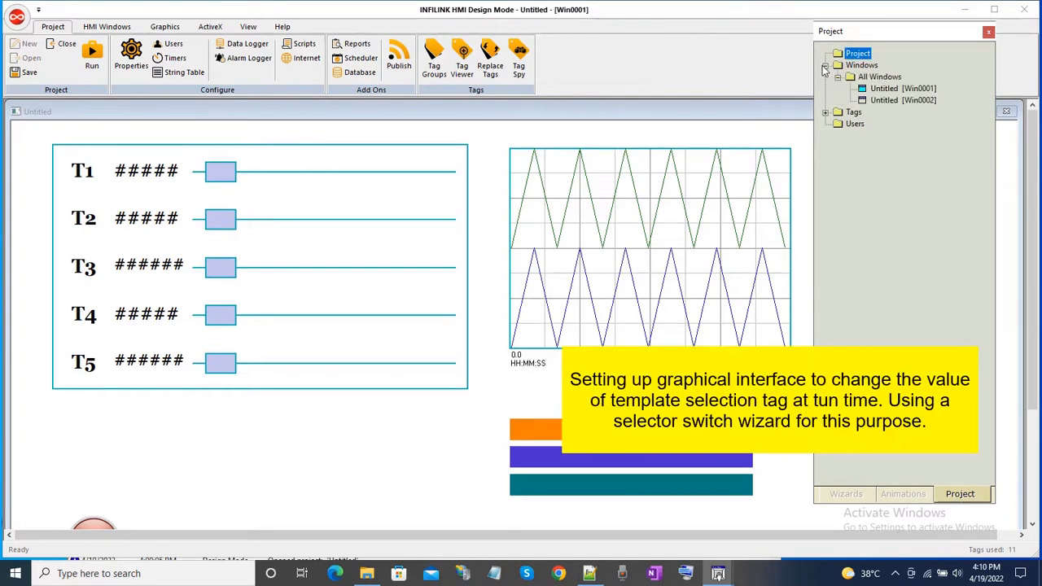
double_click(902, 99)
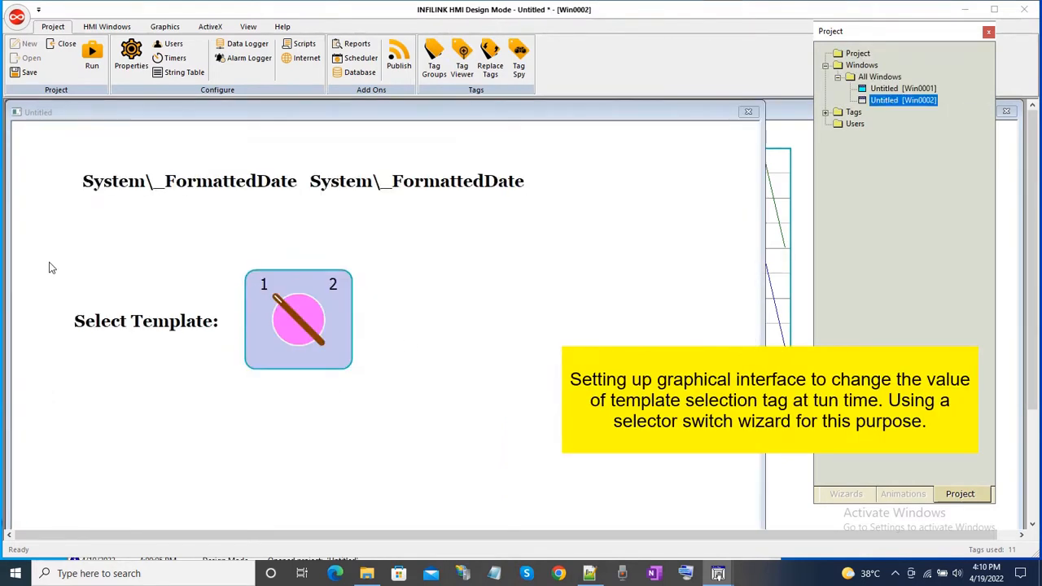
left_click_drag(49, 256, 417, 427)
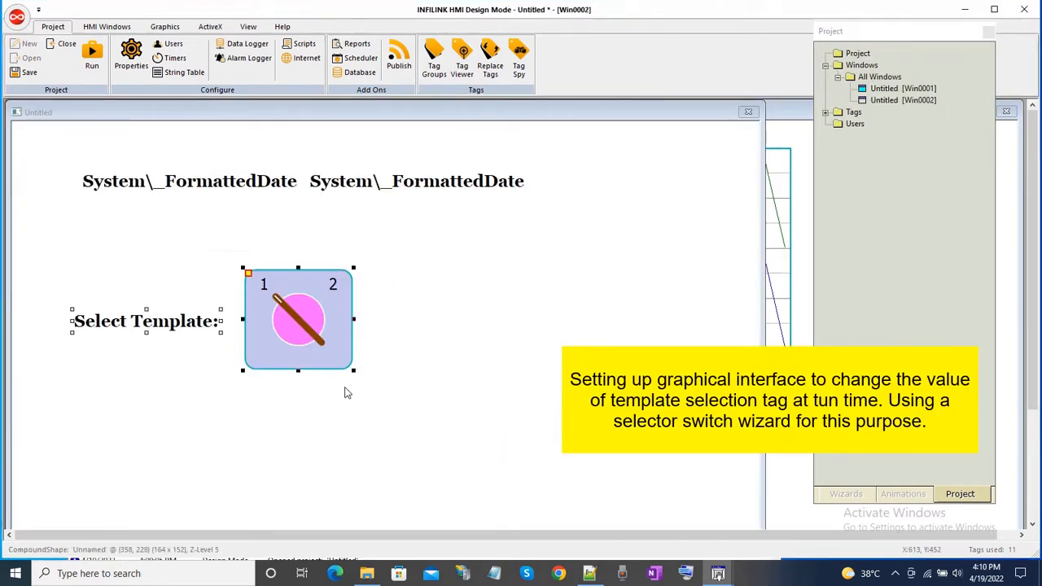
right_click(327, 346)
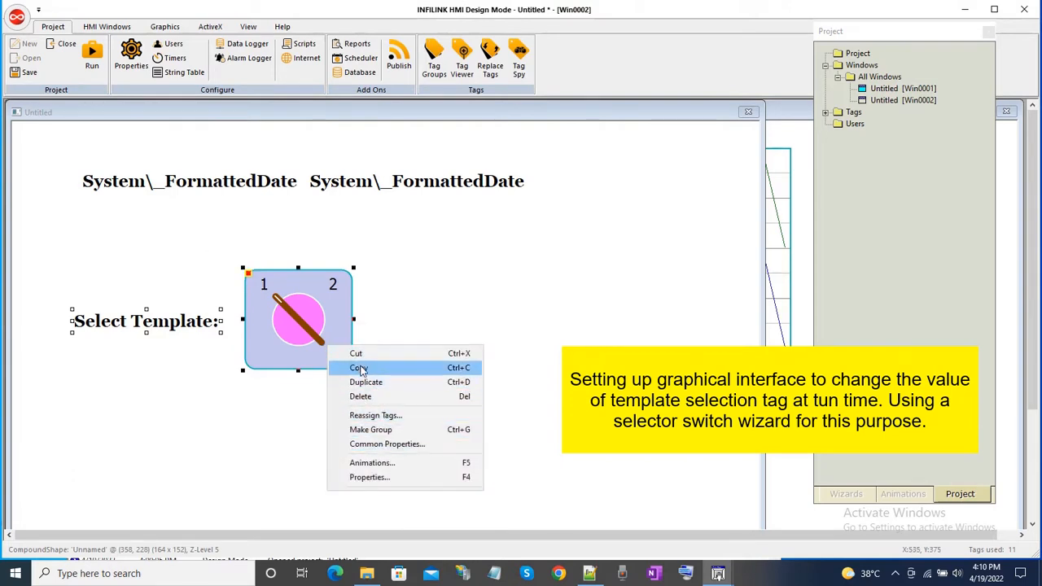
left_click(361, 370)
left_click(475, 297)
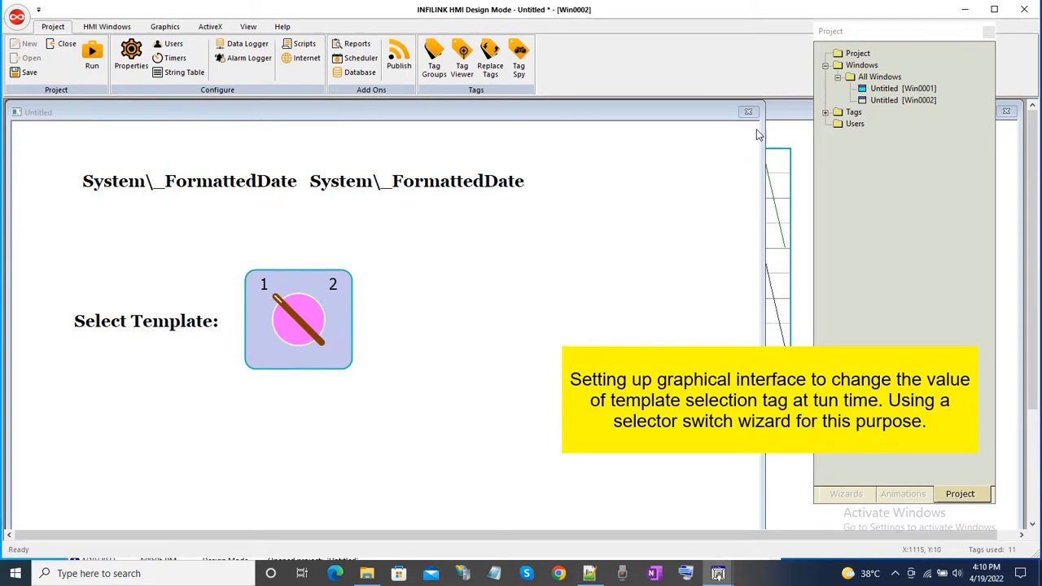
Paste the label and selector switch into Win0001, place them between the T1–T5 panel and the report trigger, and save the project.
left_click(783, 145)
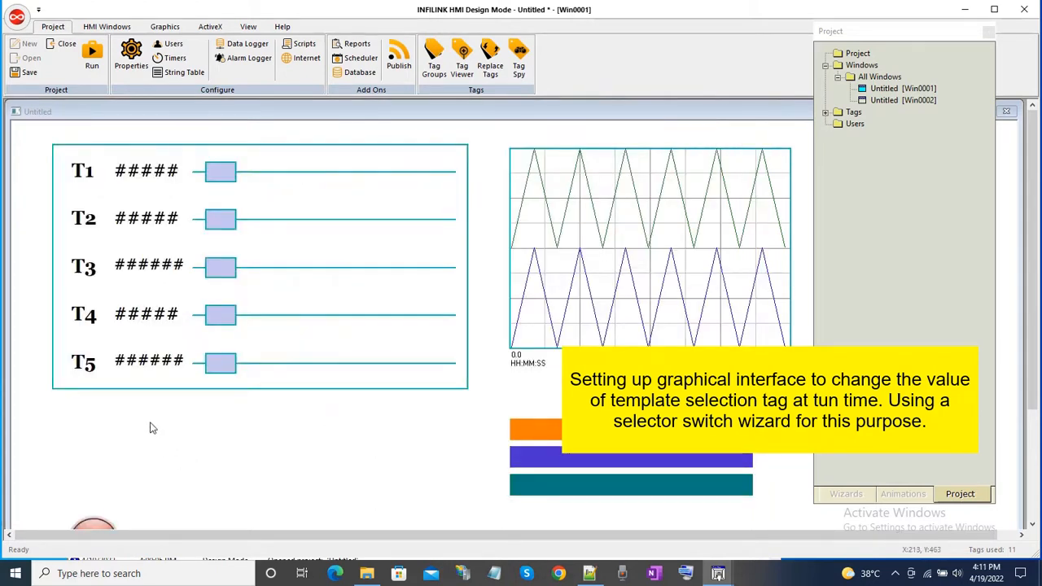
right_click(150, 429)
left_click(182, 433)
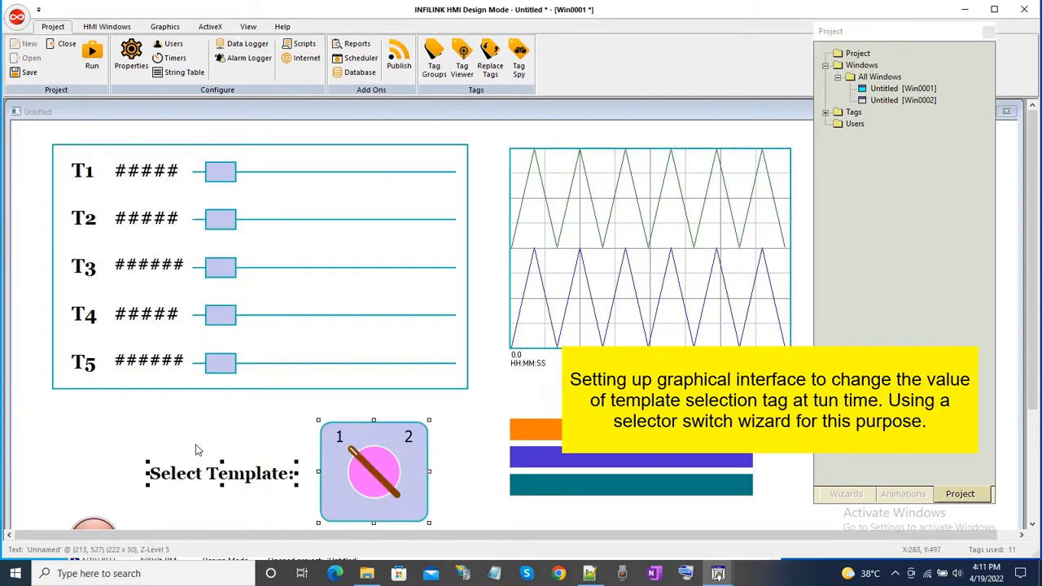
left_click_drag(255, 484, 164, 471)
left_click(400, 446)
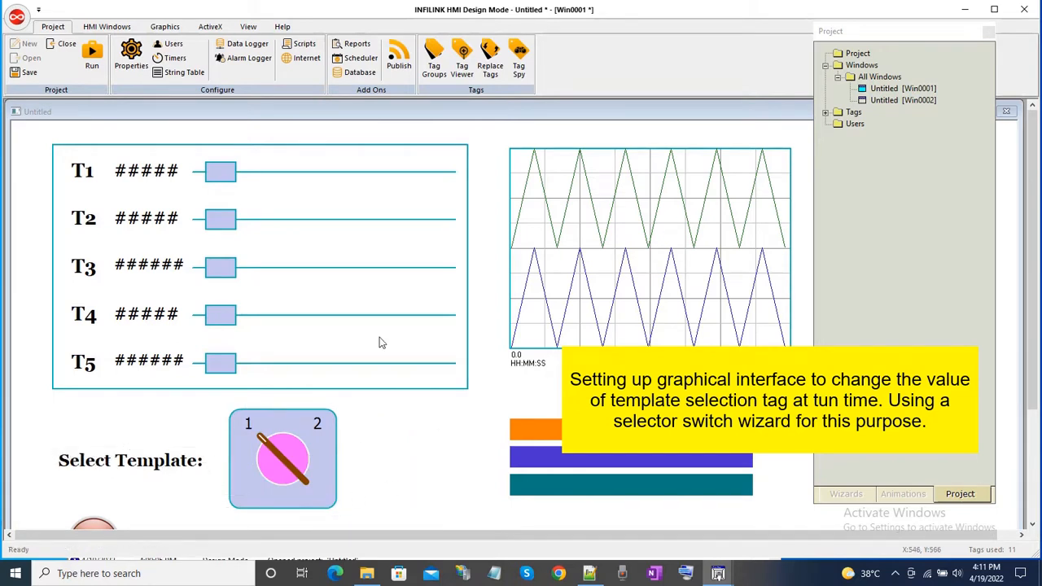
left_click(24, 73)
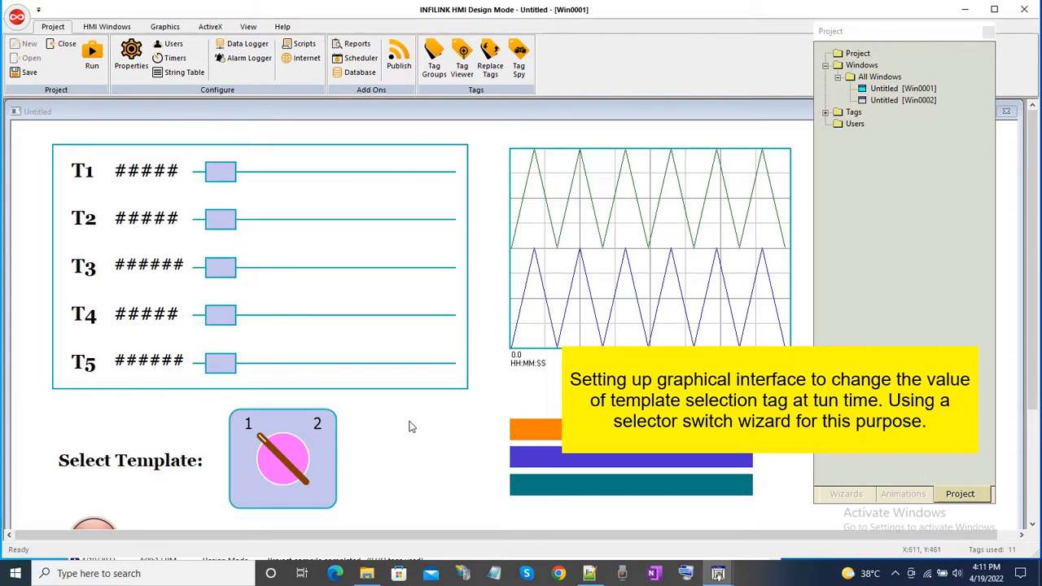
scroll(412, 430, "down", 1)
scroll(414, 426, "up", 1)
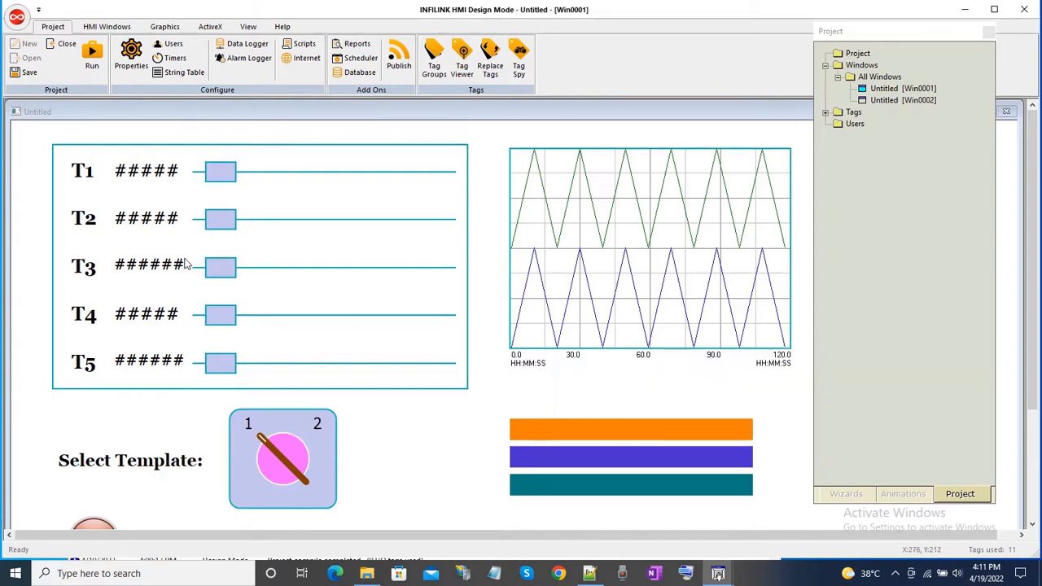
Start run mode, trigger a report with template 1 selected, and check P4's Reports folder before and after.
left_click(369, 571)
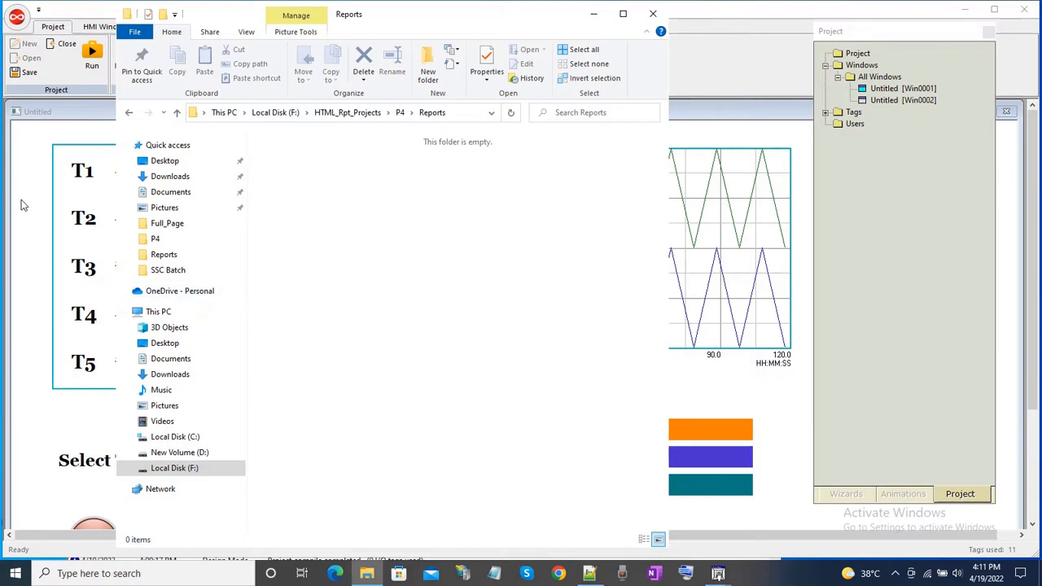
left_click(31, 154)
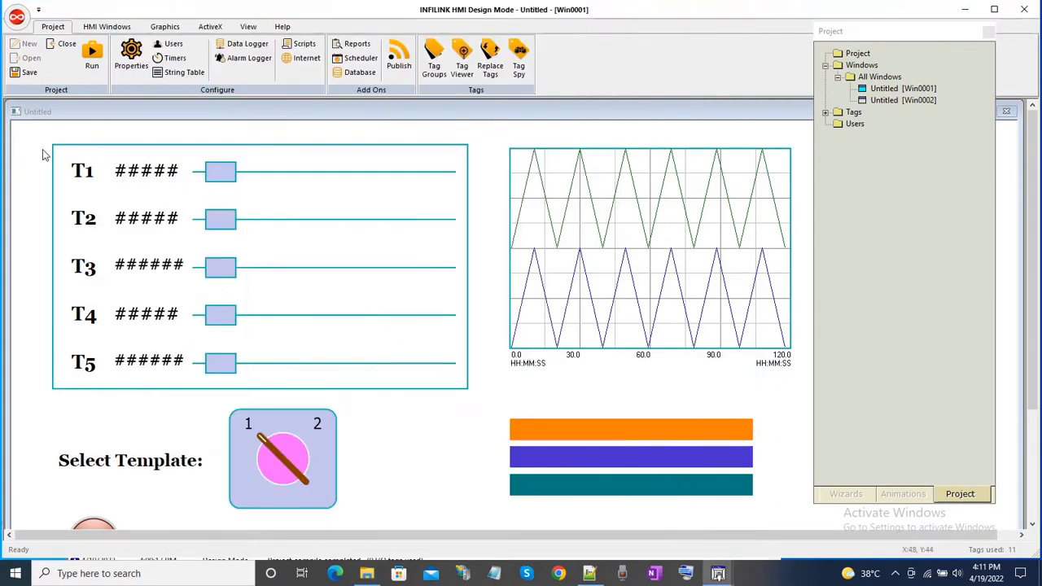
left_click(92, 55)
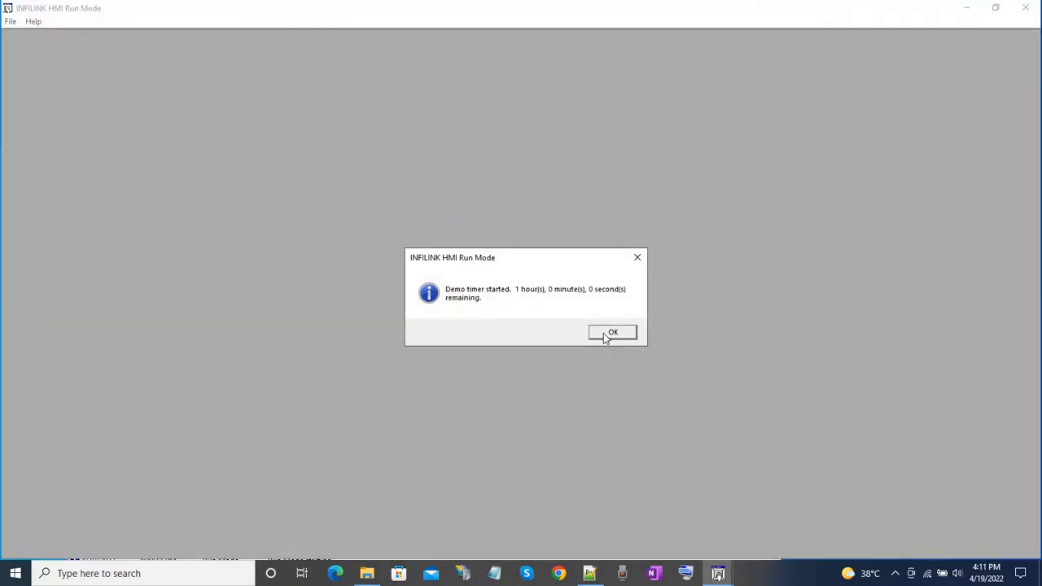
left_click(610, 332)
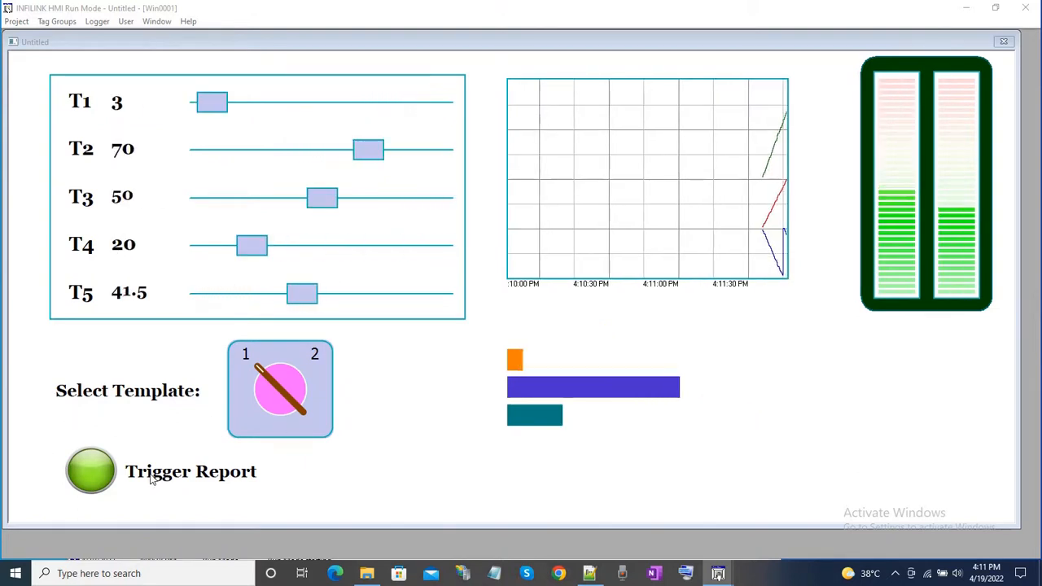
left_click(91, 472)
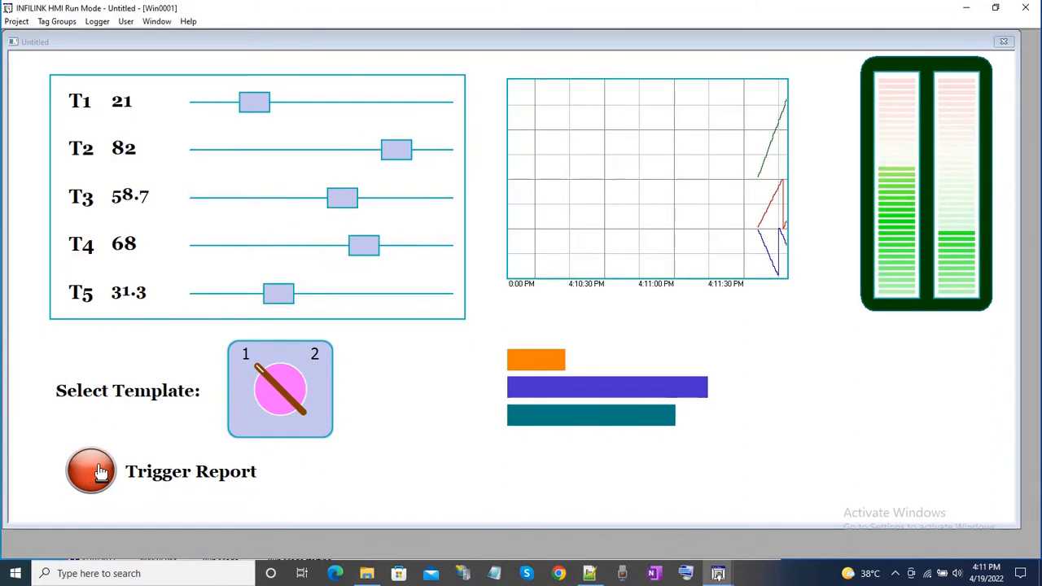
left_click(366, 573)
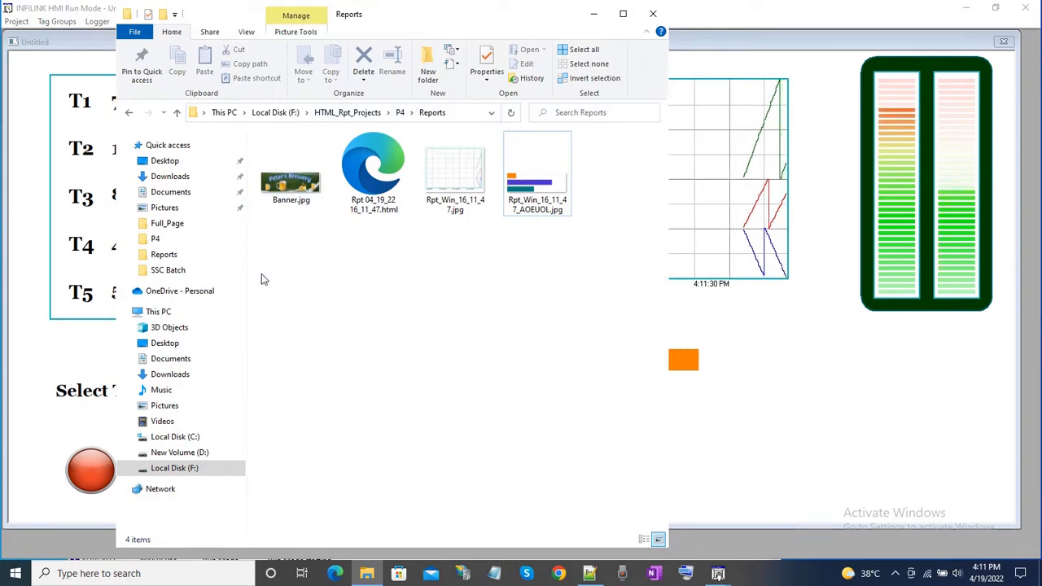
Return to the INFILINK HMI run-mode window, switch the template selector to 2, and trigger a report.
left_click(27, 338)
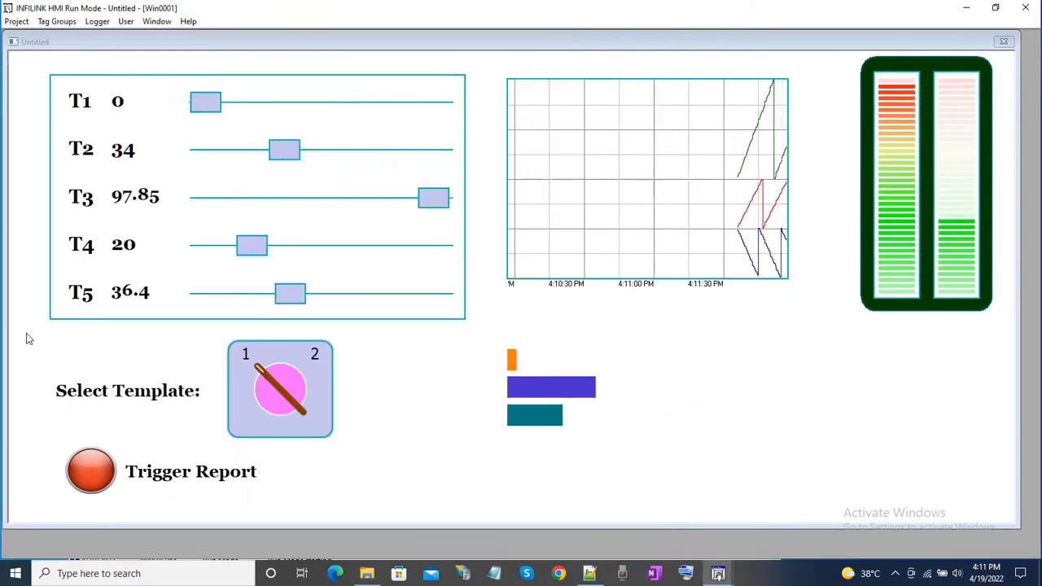
left_click(310, 372)
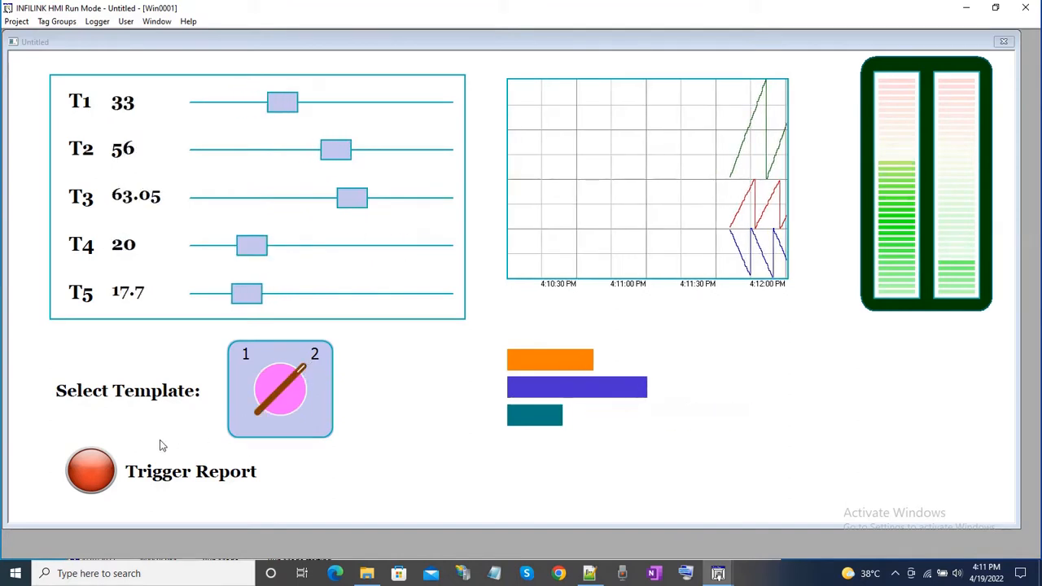
left_click(91, 473)
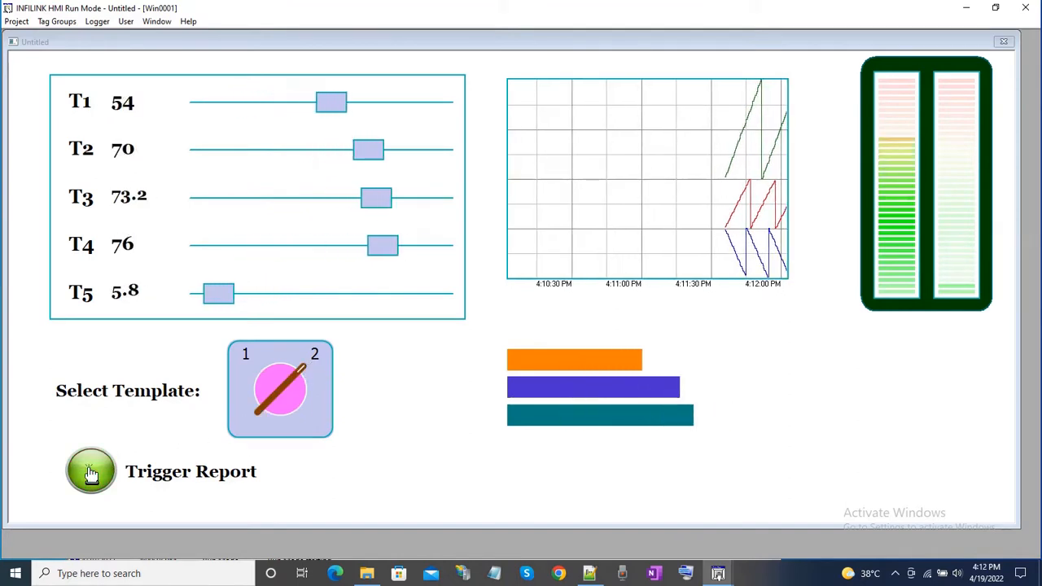
Open the newly generated report Rpt 04_19_22 16_12_02.html from P4's Reports folder in Chrome to check its output.
left_click(367, 574)
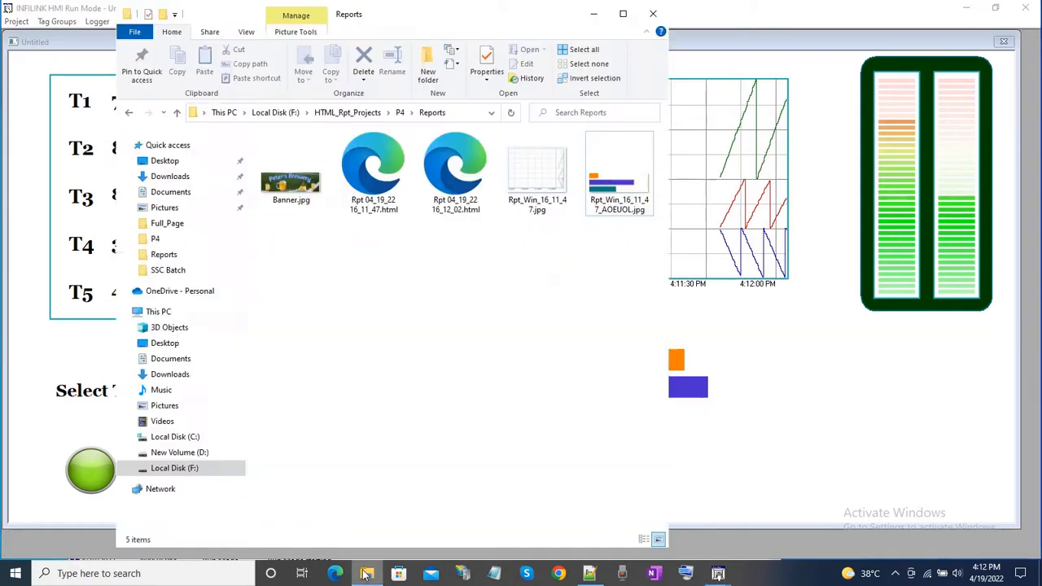
left_click(459, 169)
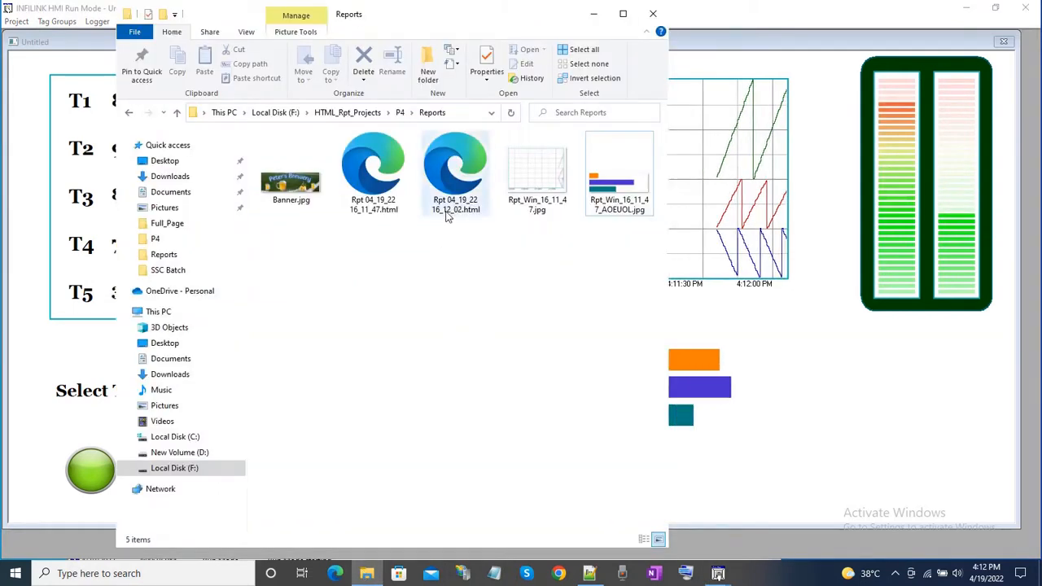
right_click(461, 171)
mouse_move(528, 303)
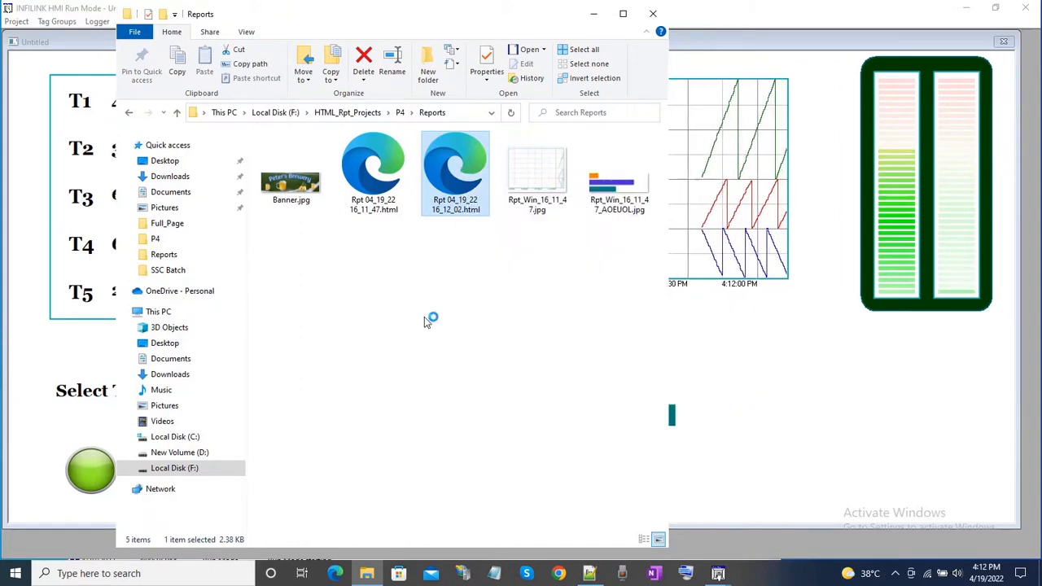
key("Return")
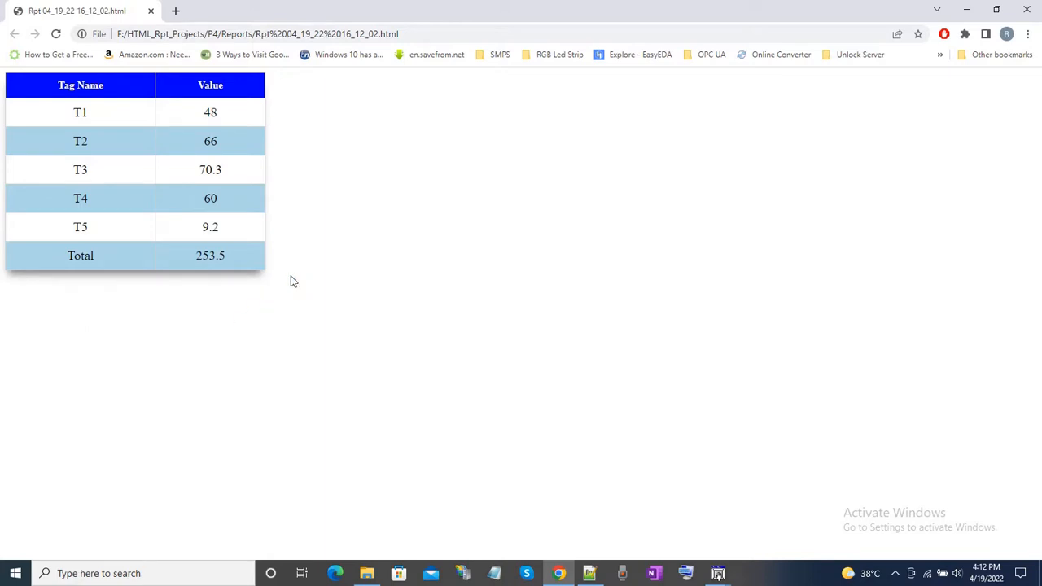
Open BasicTable_JavaScript.html from the P4 folder in Notepad++ and examine its tag variables, table rows and the script that fills them.
left_click(589, 573)
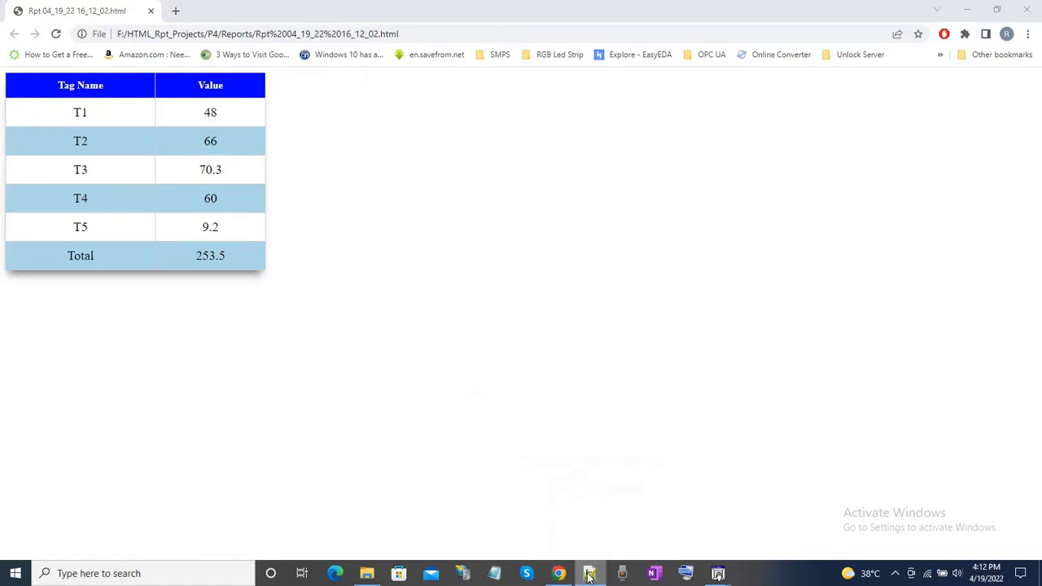
left_click(376, 573)
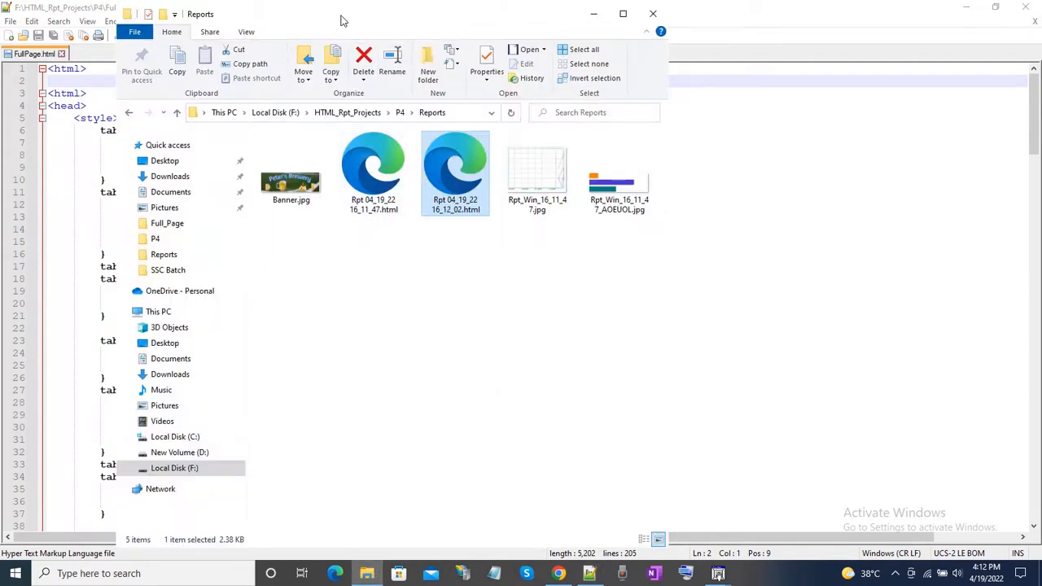
left_click_drag(342, 17, 588, 28)
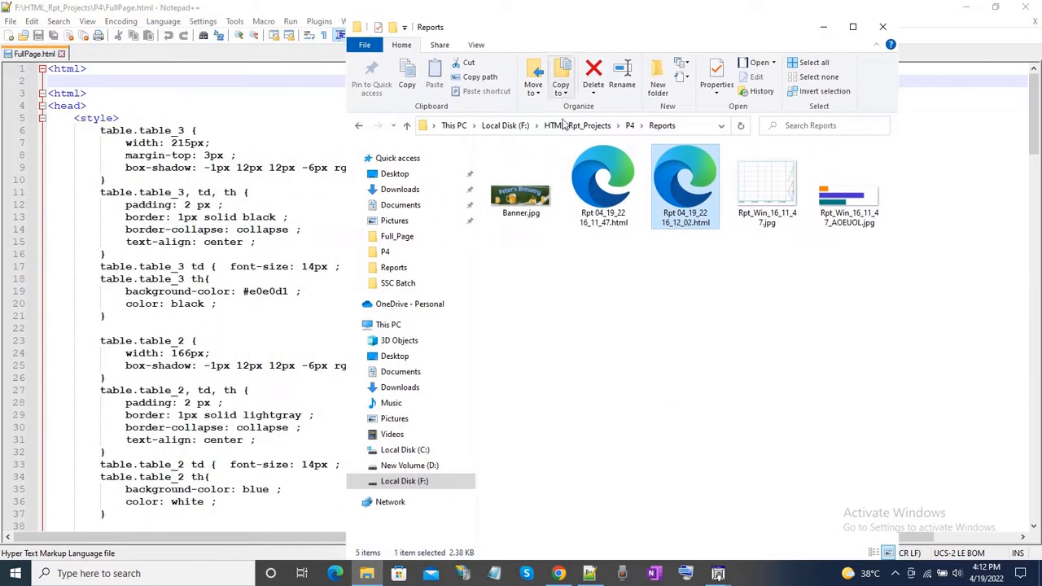
left_click(641, 127)
left_click(630, 126)
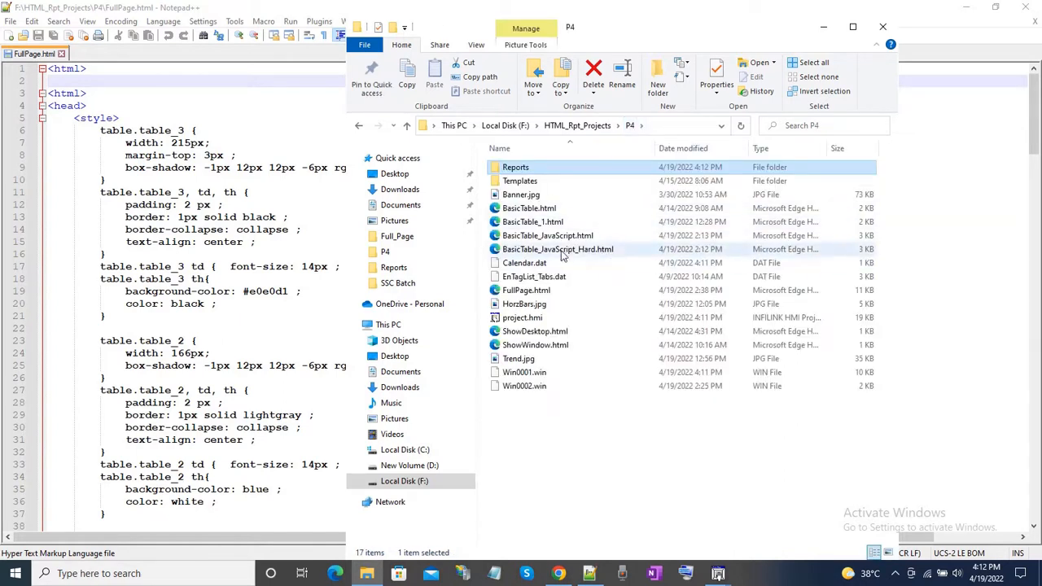
double_click(495, 236)
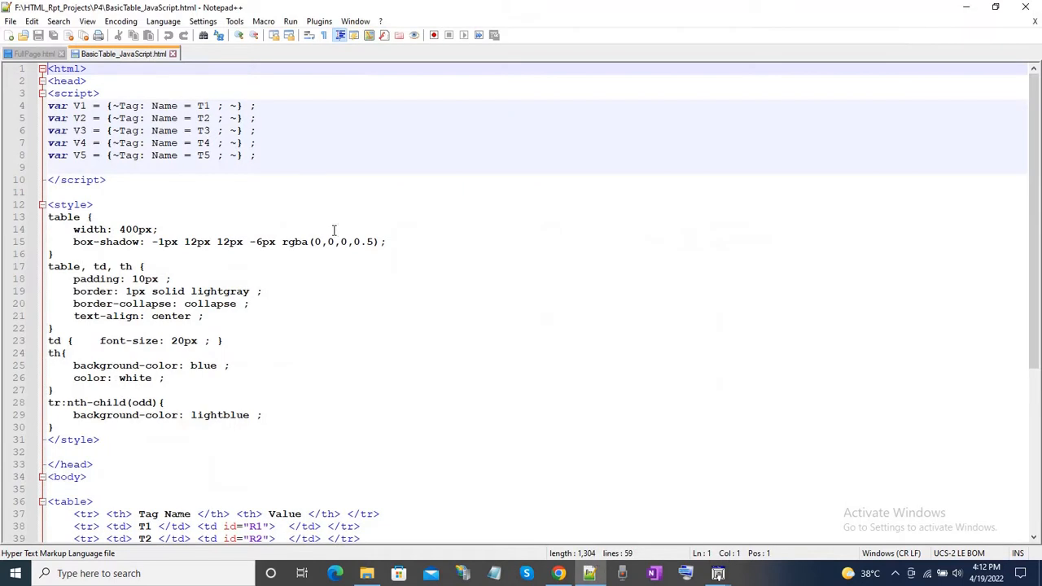
left_click(340, 170)
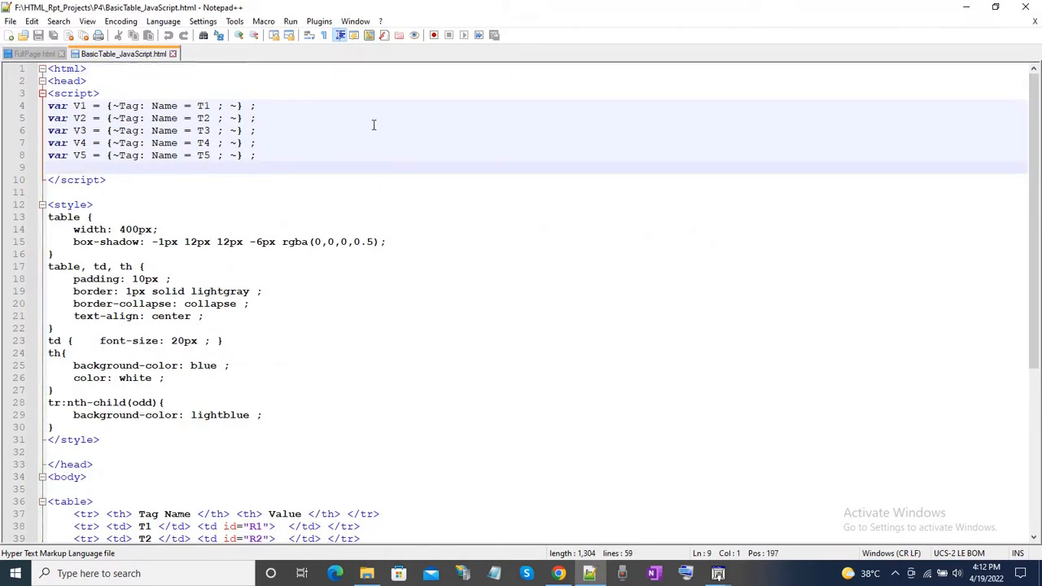
scroll(374, 130, "down", 2)
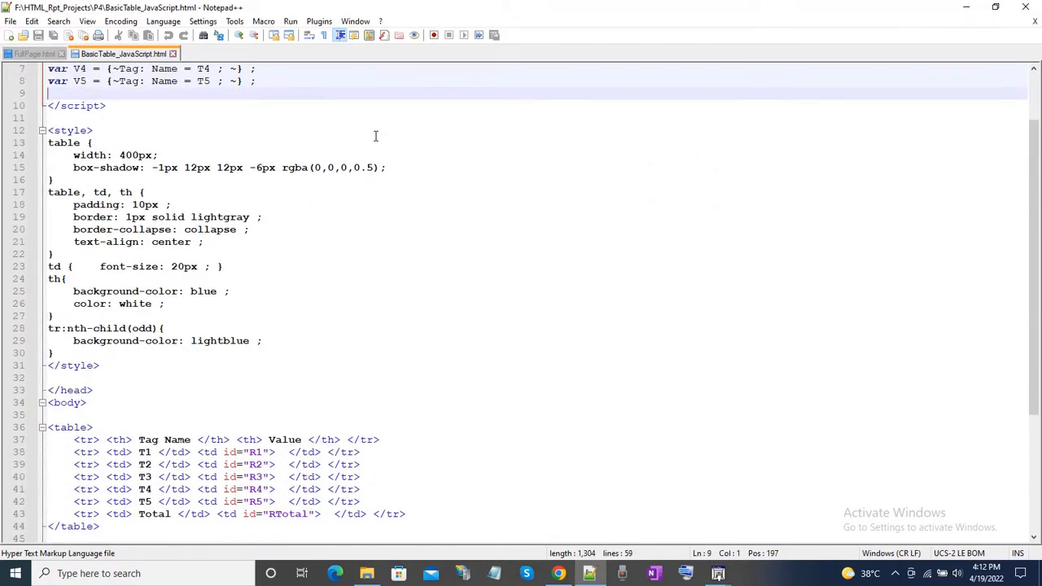
scroll(376, 138, "down", 5)
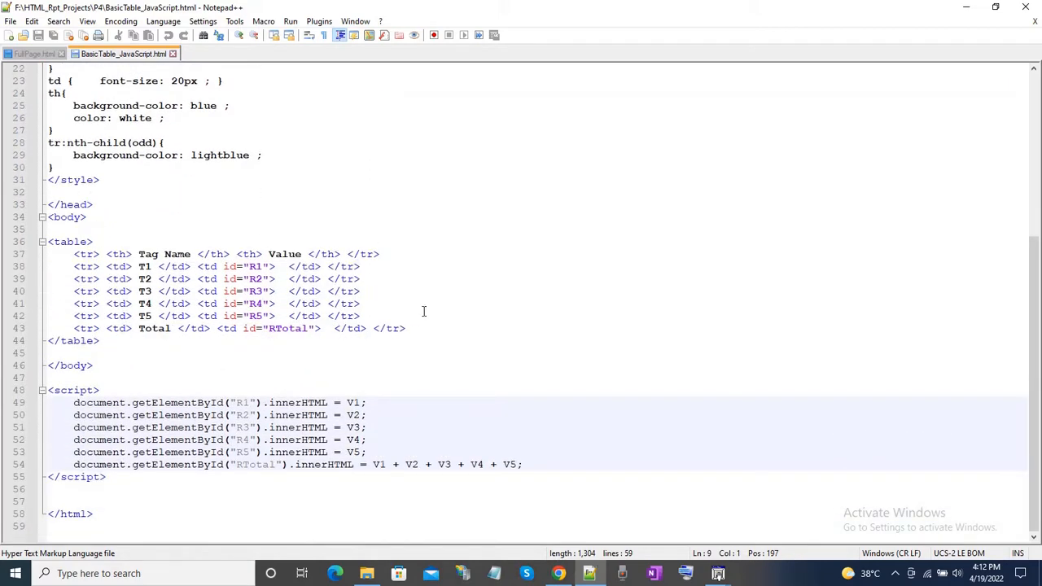
scroll(423, 311, "up", 7)
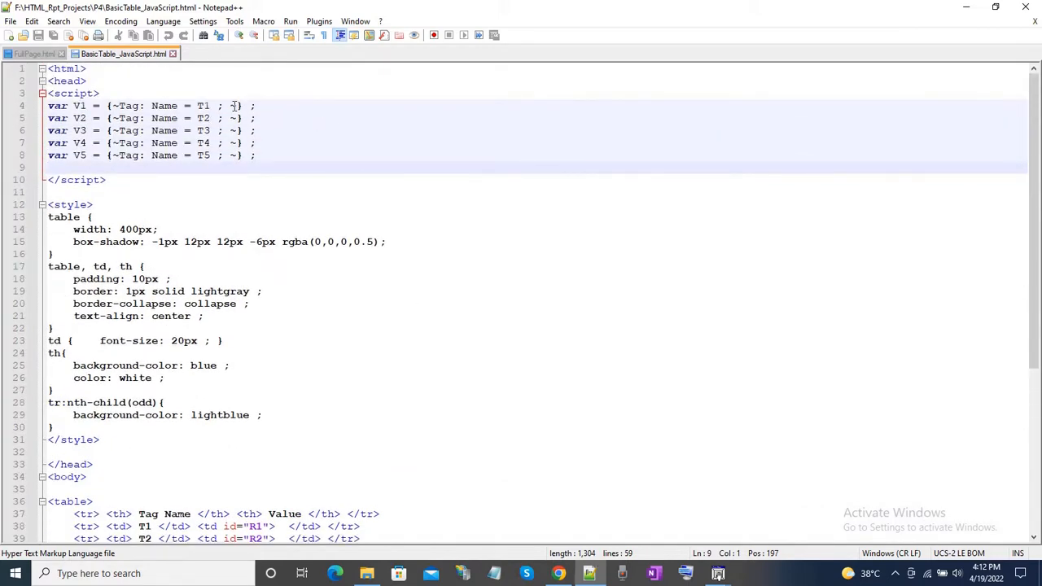
scroll(328, 435, "down", 3)
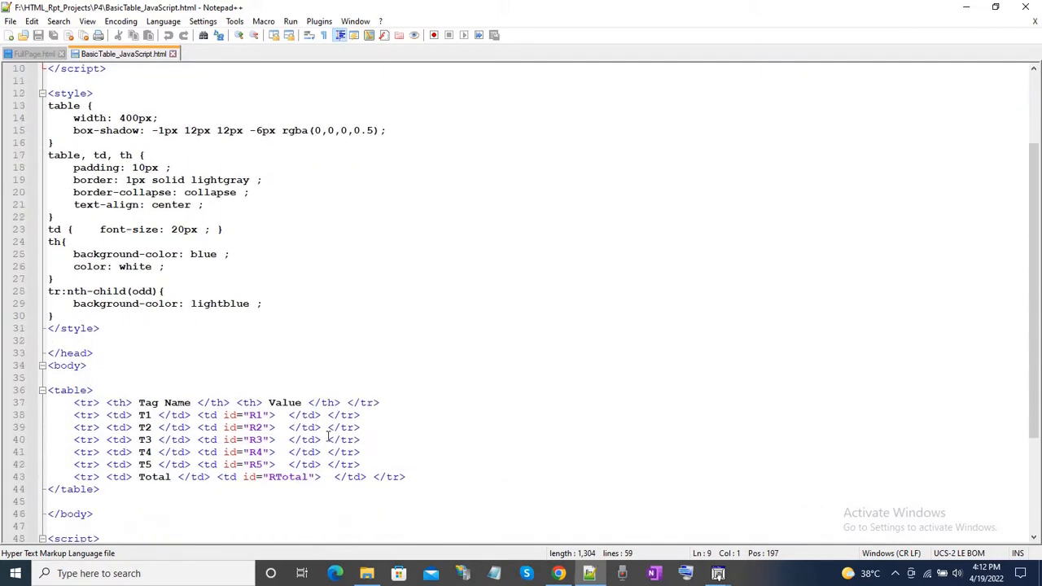
scroll(329, 437, "down", 3)
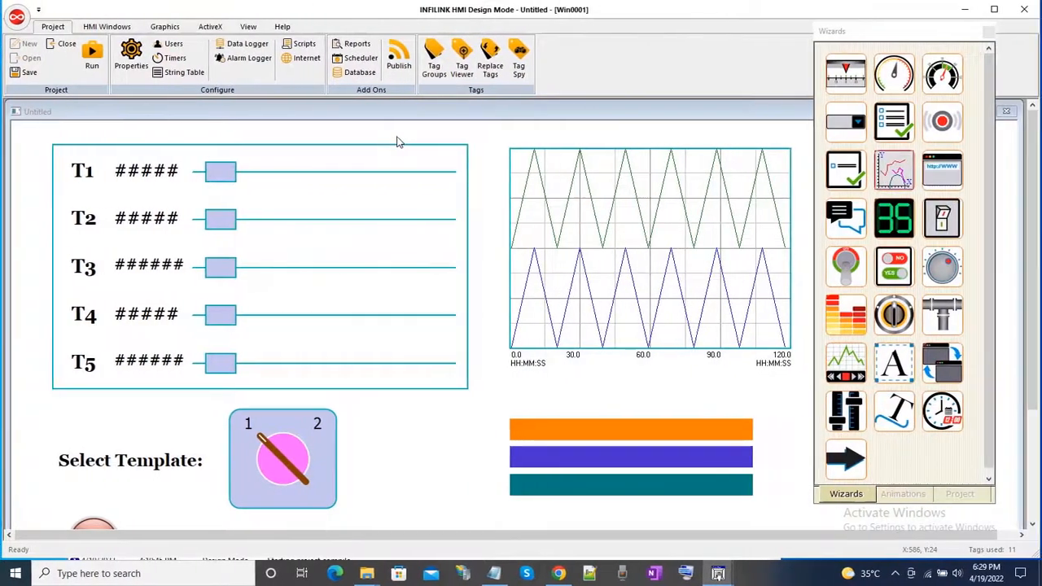
Open the HTML report settings of Report_1 from the project's reports list in INFILINK HMI design mode.
left_click(355, 44)
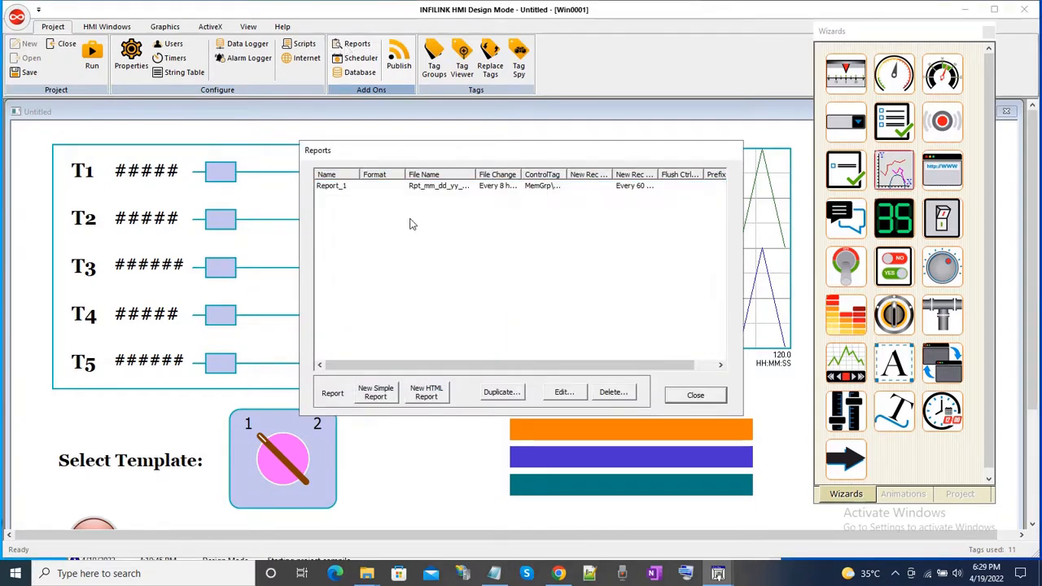
double_click(351, 186)
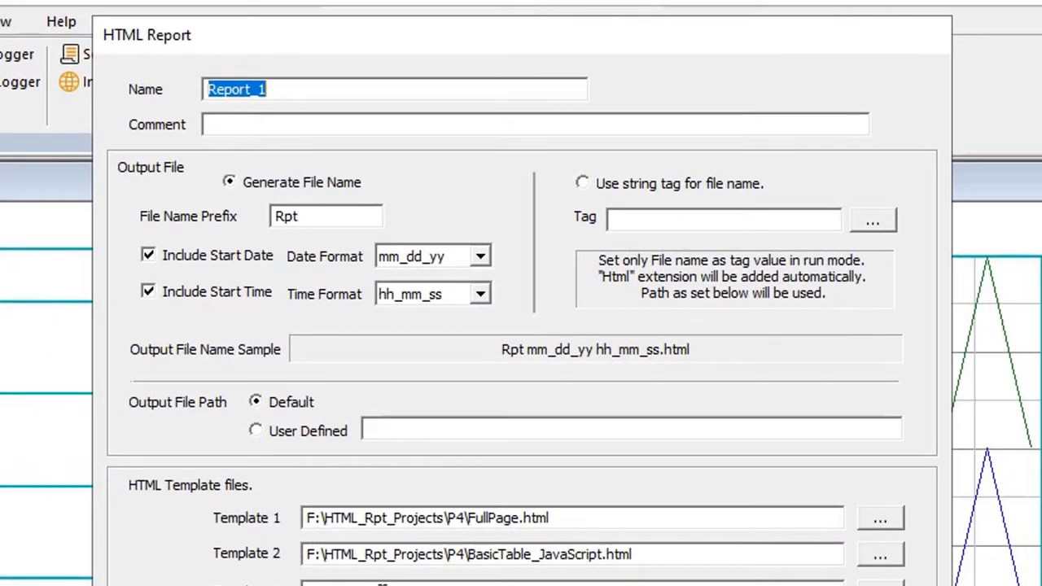
key("Right")
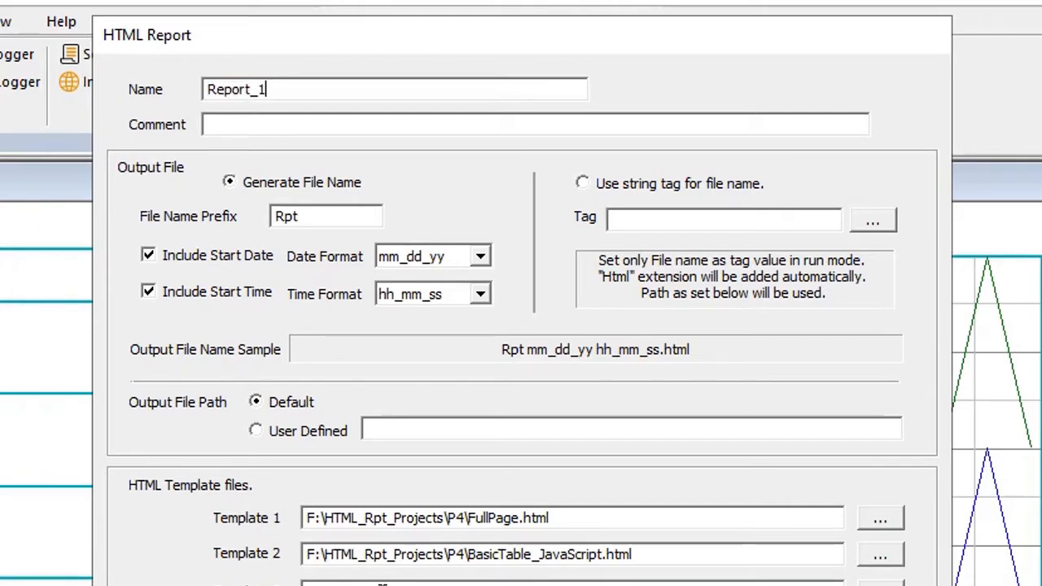